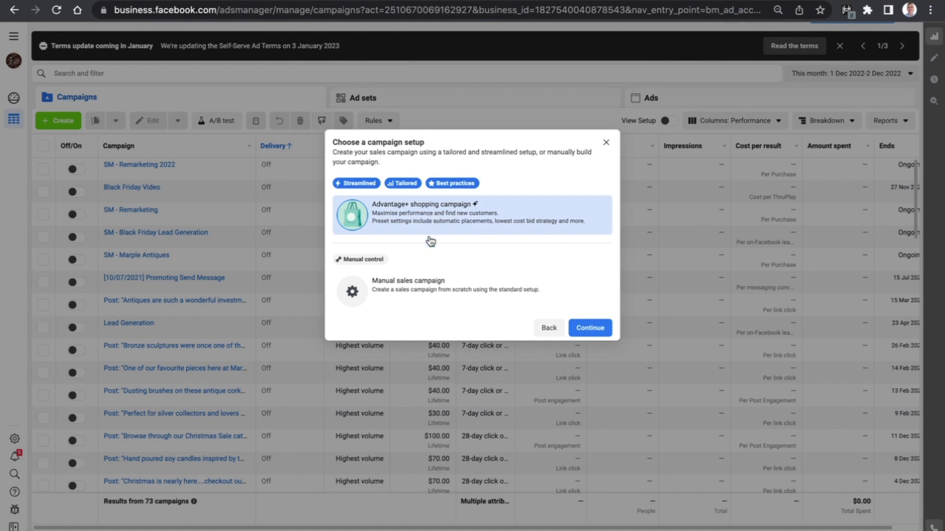
# Step: Choose the manual sales campaign setup and continue creating the campaign
pyautogui.click(427, 279)
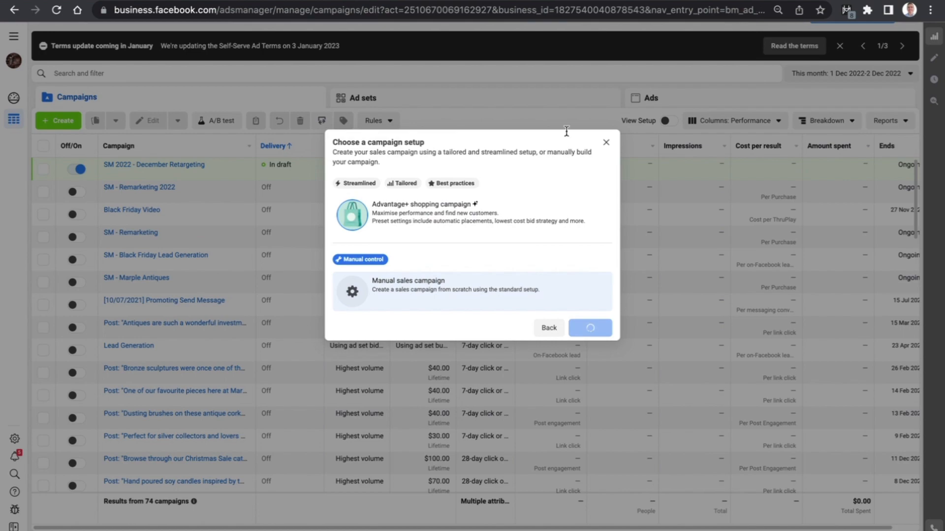
# Step: Open marpleantiques.com.au in a new browser tab, look over its product categories and return to the campaign draft
pyautogui.press('super+t')
pyautogui.write('marpl')
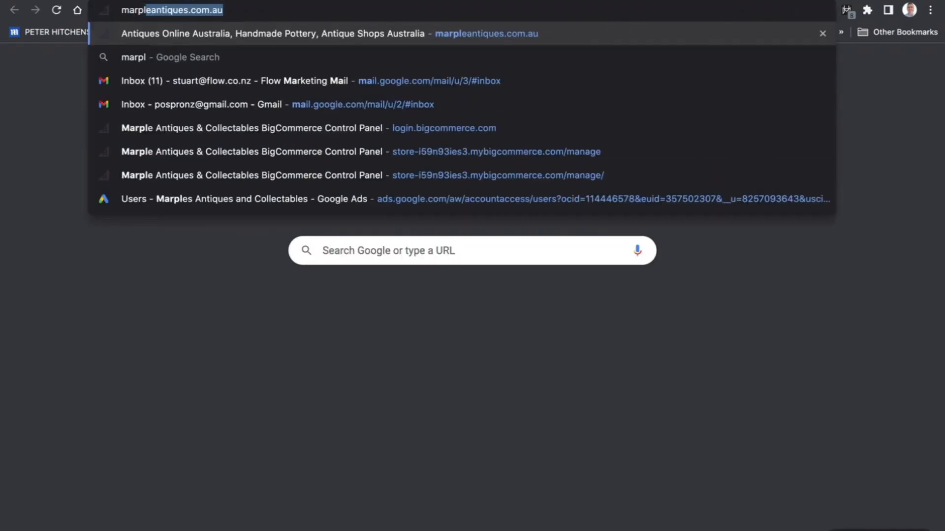
pyautogui.press('Return')
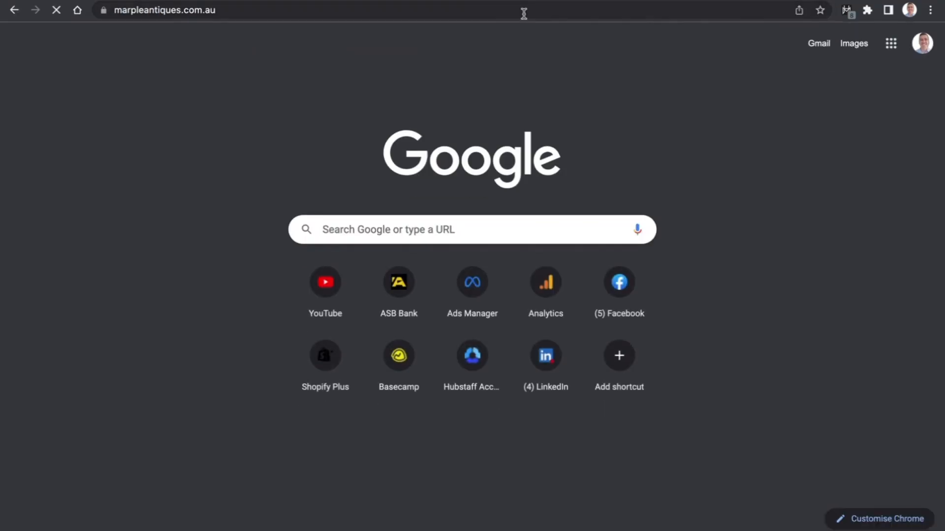
pyautogui.scroll(-5, 477, 168)
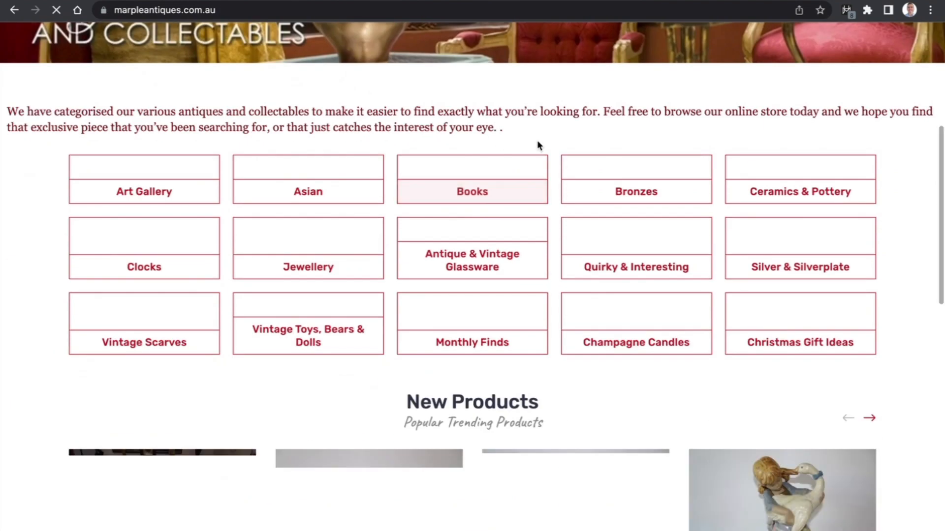
pyautogui.press('super+w')
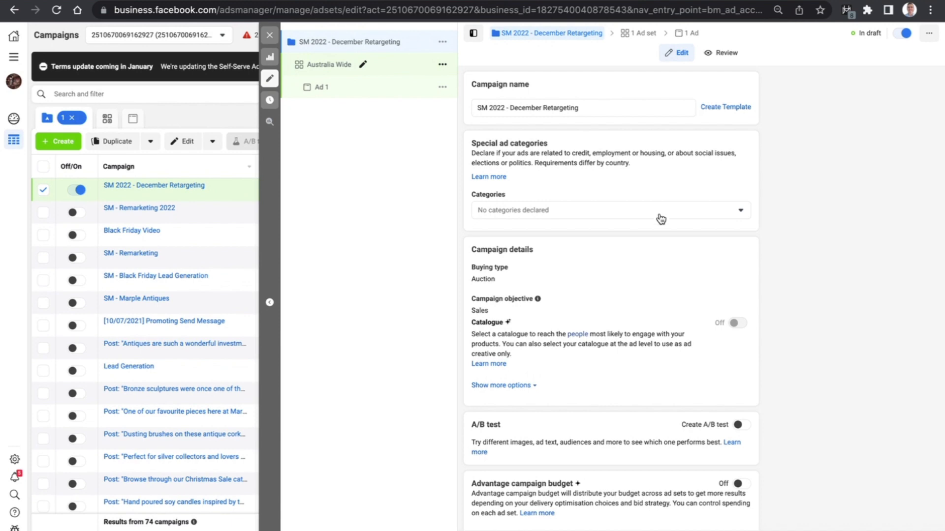
# Step: Set the conversion event of the Australia Wide ad set to Purchase
pyautogui.scroll(-4, 670, 373)
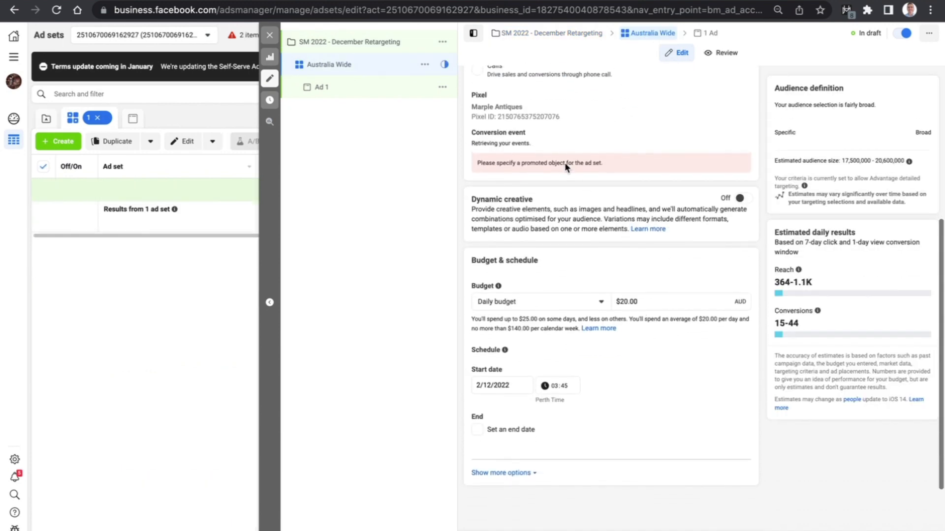
pyautogui.scroll(4, 537, 123)
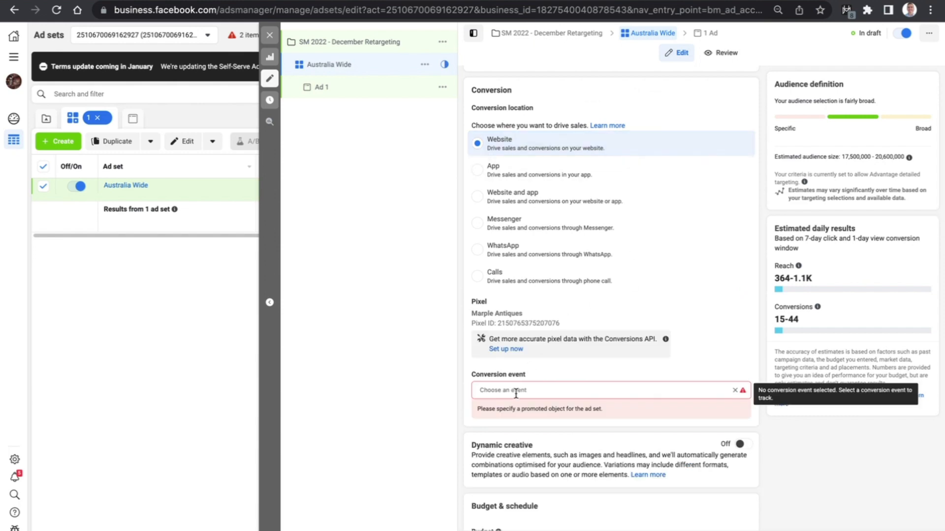
pyautogui.click(516, 392)
pyautogui.write('purch')
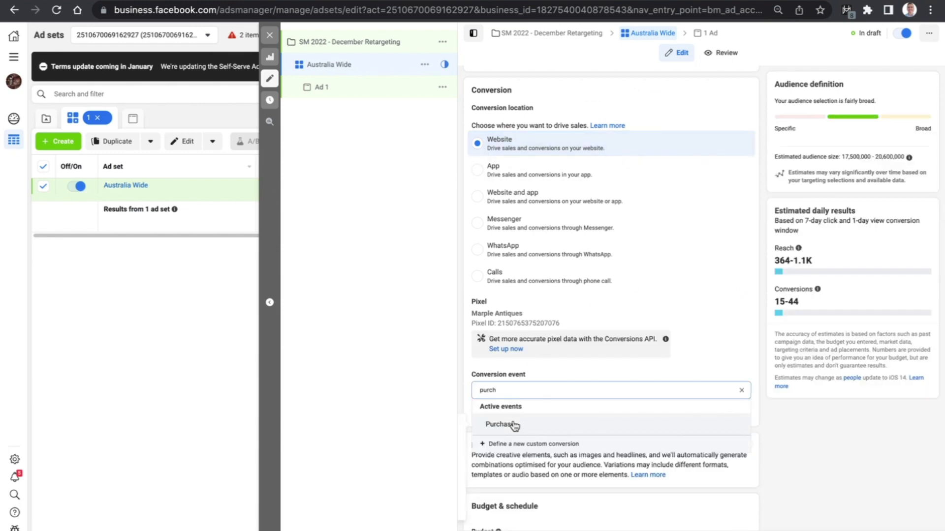
pyautogui.click(512, 423)
# Step: Set the ad set's daily budget to $10.00 and review its audience and placement settings
pyautogui.scroll(-4, 752, 308)
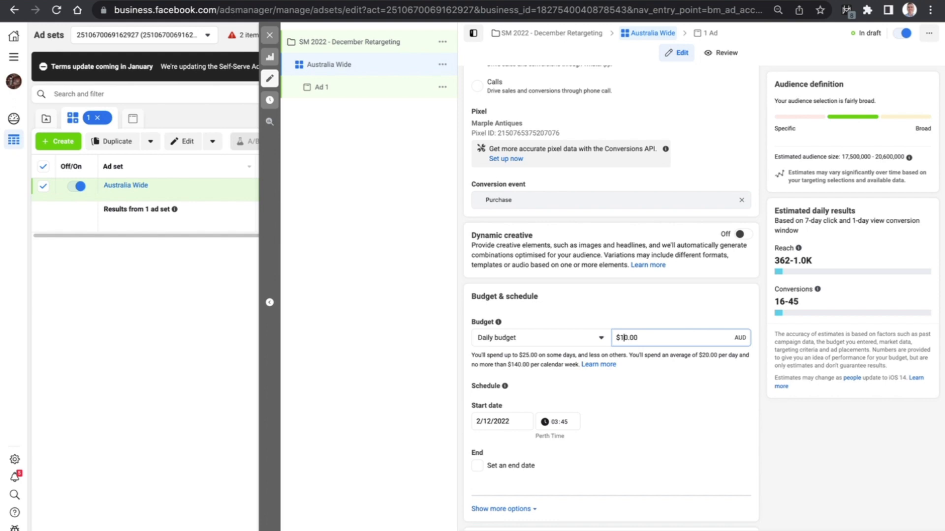
pyautogui.scroll(2, 752, 300)
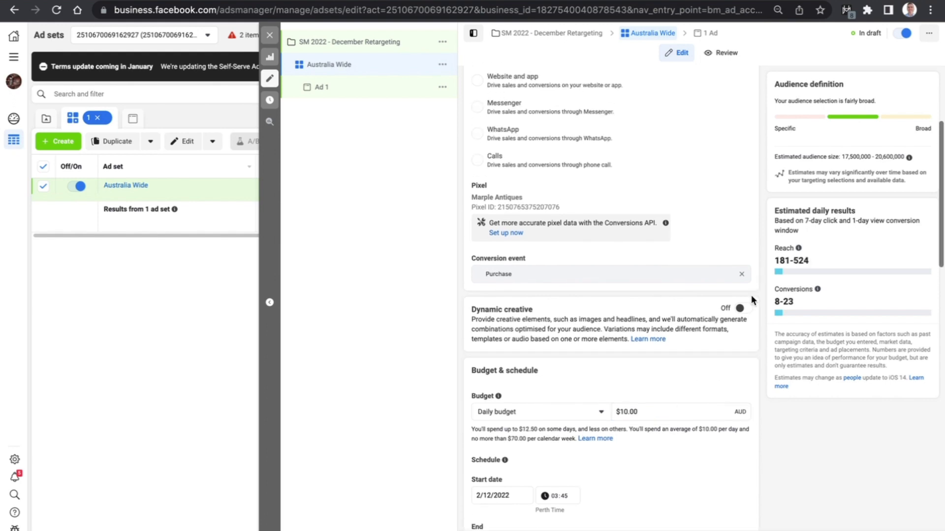
pyautogui.scroll(-9, 751, 300)
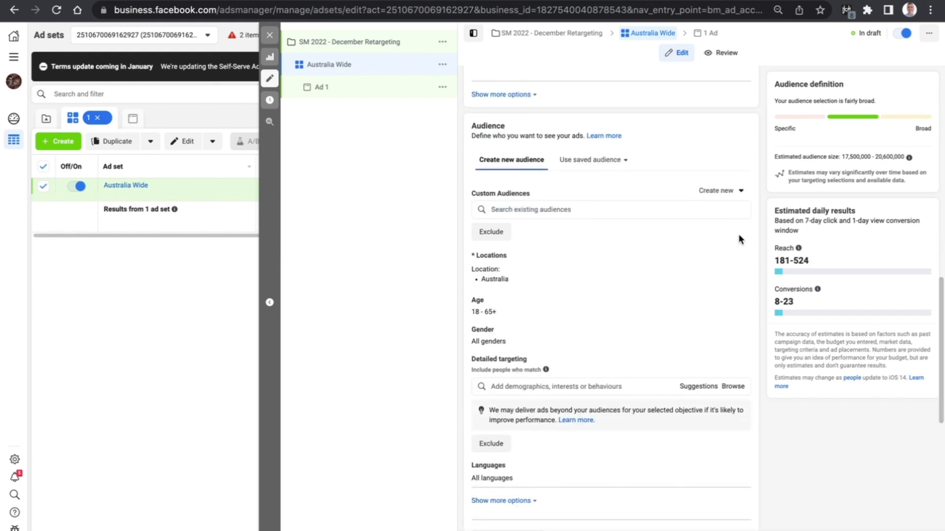
pyautogui.scroll(-7, 642, 186)
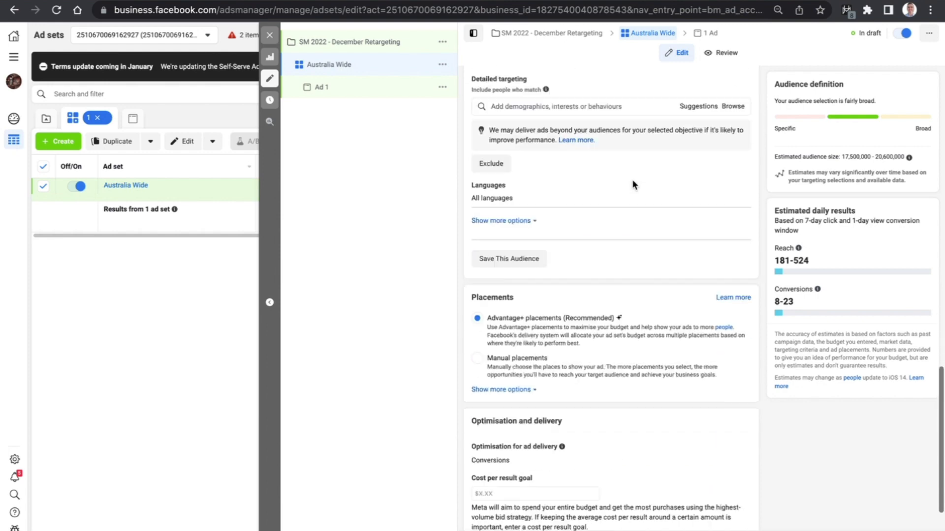
# Step: Open Ad 1 for editing and set its format to Carousel
pyautogui.click(380, 87)
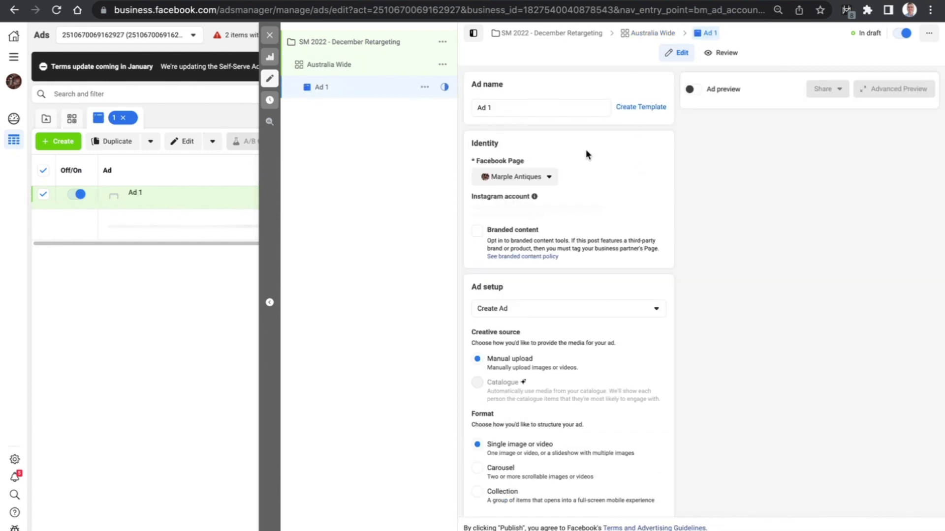
pyautogui.scroll(-7, 610, 381)
pyautogui.scroll(3, 553, 270)
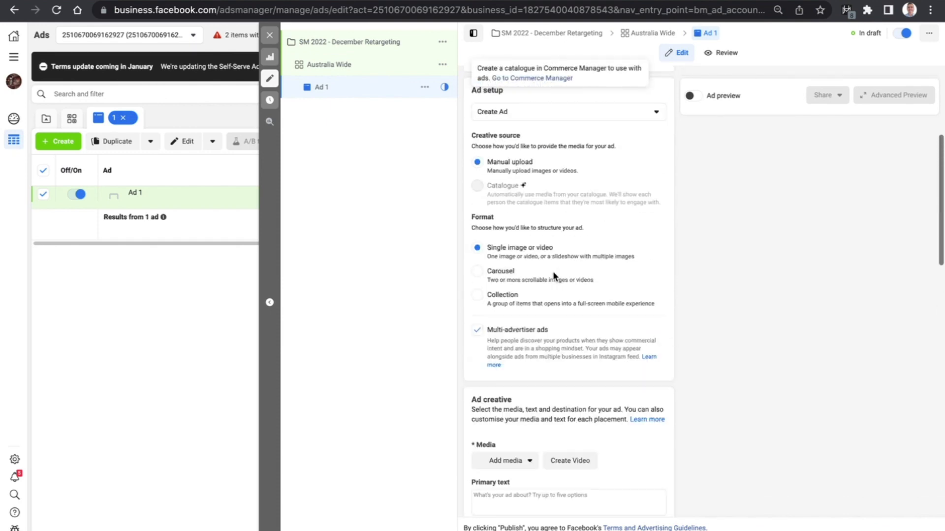
pyautogui.scroll(1, 553, 271)
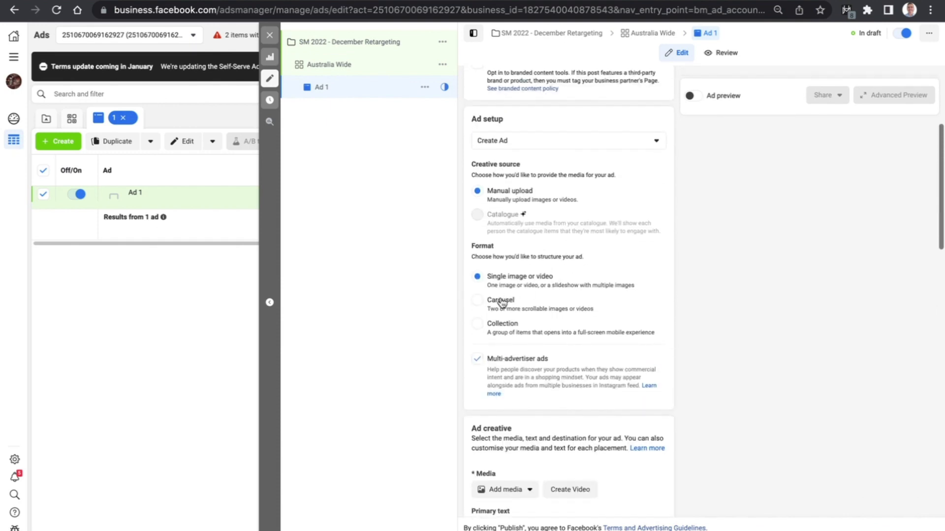
pyautogui.click(613, 318)
pyautogui.scroll(-6, 614, 321)
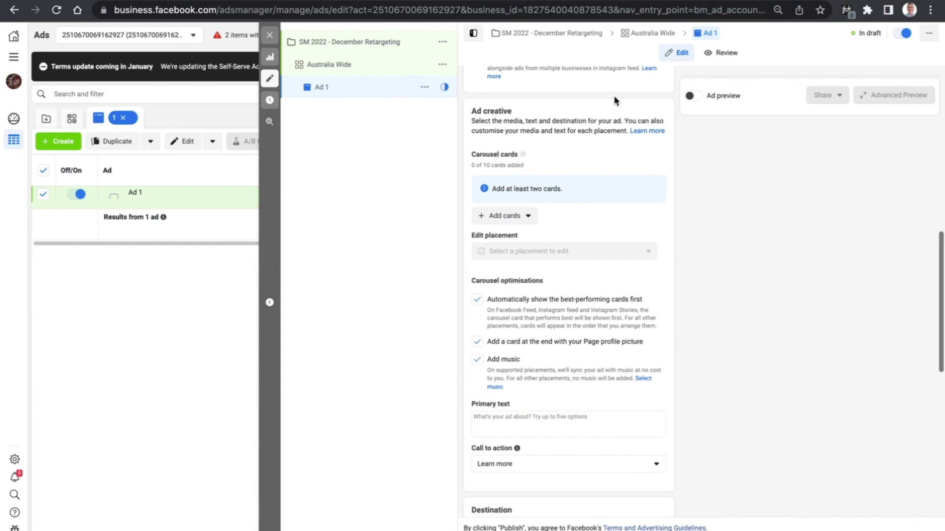
# Step: Start adding image cards to the carousel and display all of the ad account's images
pyautogui.click(505, 215)
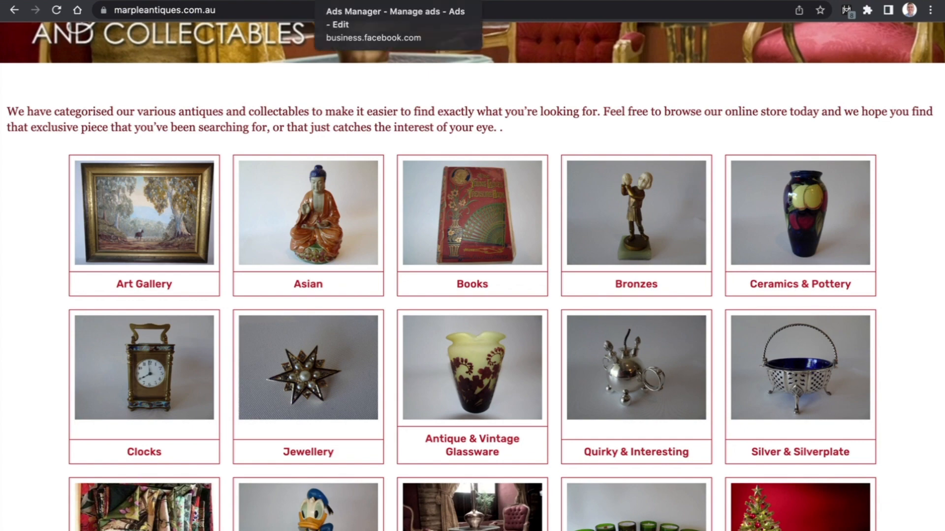
pyautogui.click(345, 10)
pyautogui.click(503, 239)
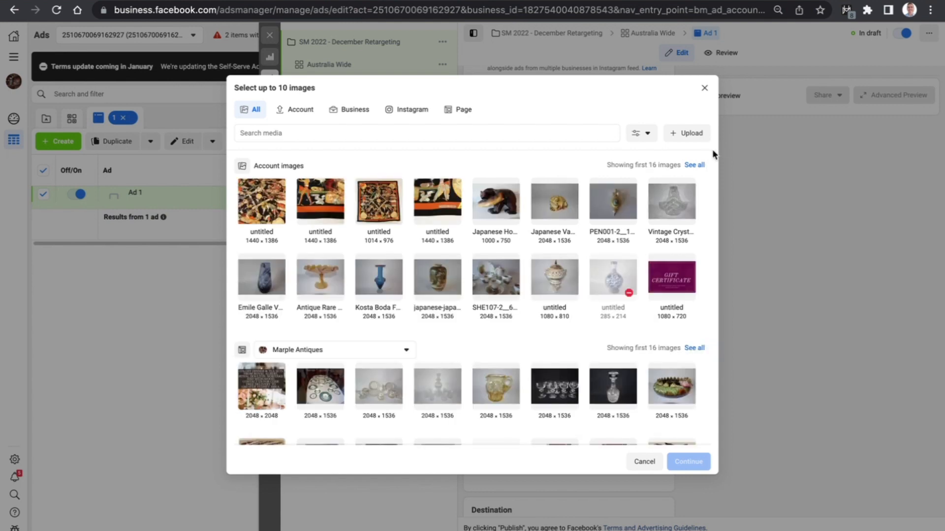
pyautogui.click(694, 165)
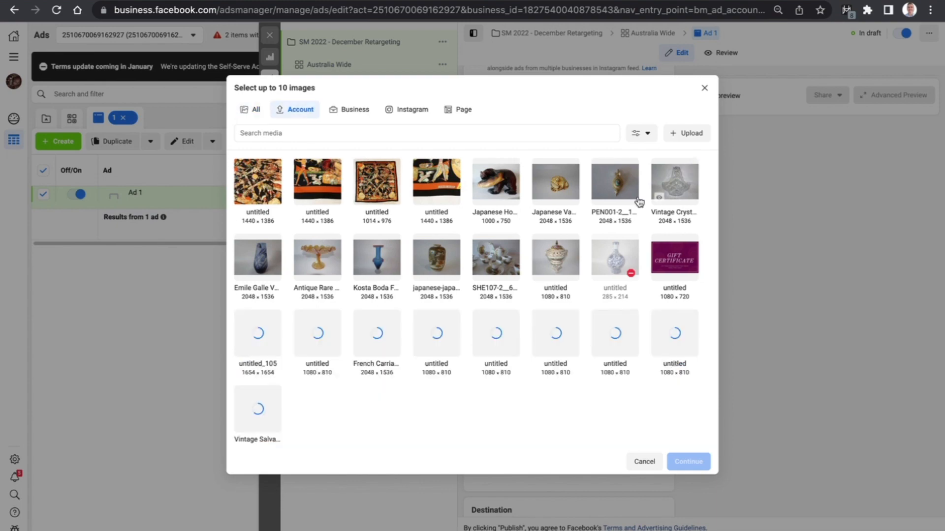
pyautogui.scroll(5, 539, 219)
pyautogui.scroll(-5, 534, 219)
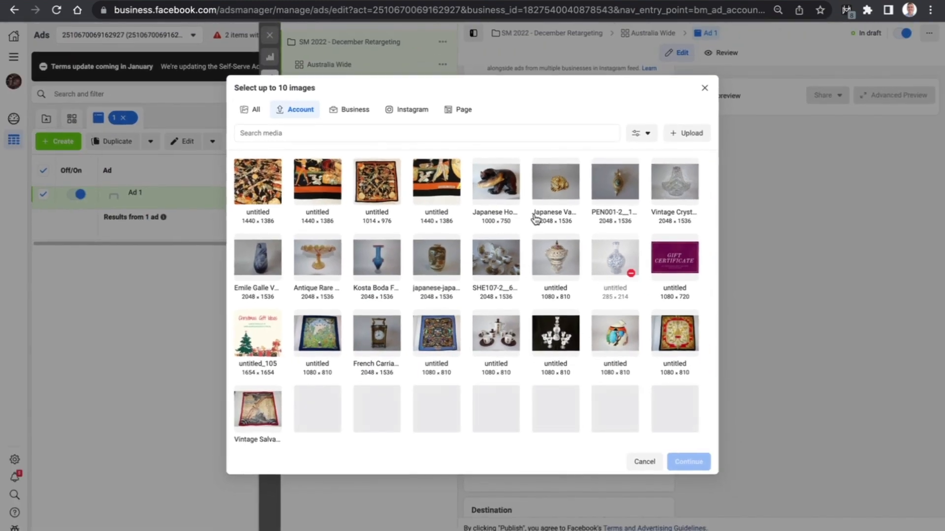
# Step: Add ten account images as carousel cards, from the Japanese Hokkaido bear through the untitled white lidded vase
pyautogui.click(509, 185)
pyautogui.click(554, 186)
pyautogui.click(615, 186)
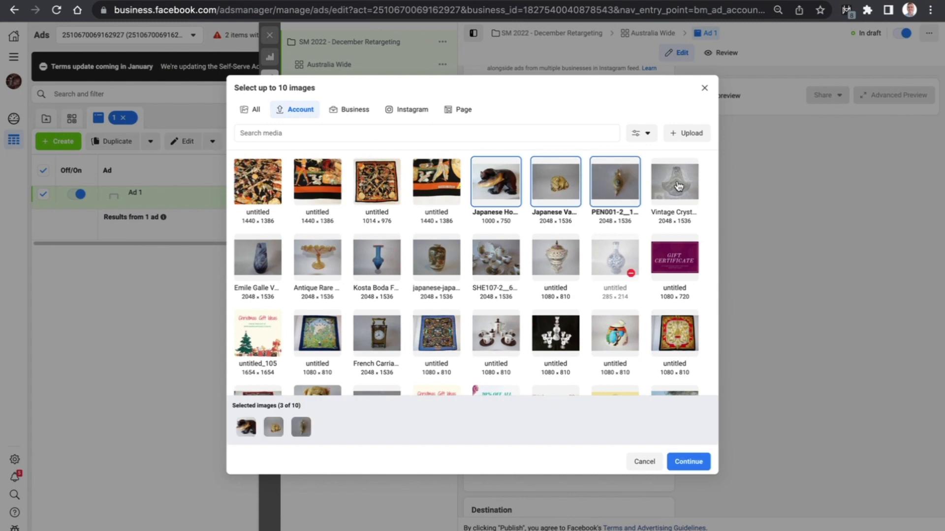
pyautogui.click(677, 186)
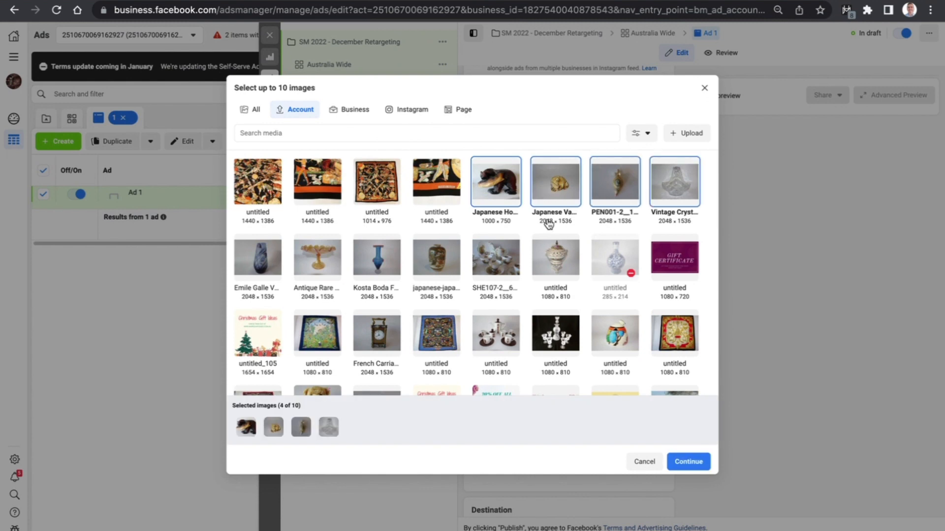
pyautogui.click(295, 261)
pyautogui.click(390, 264)
pyautogui.click(436, 258)
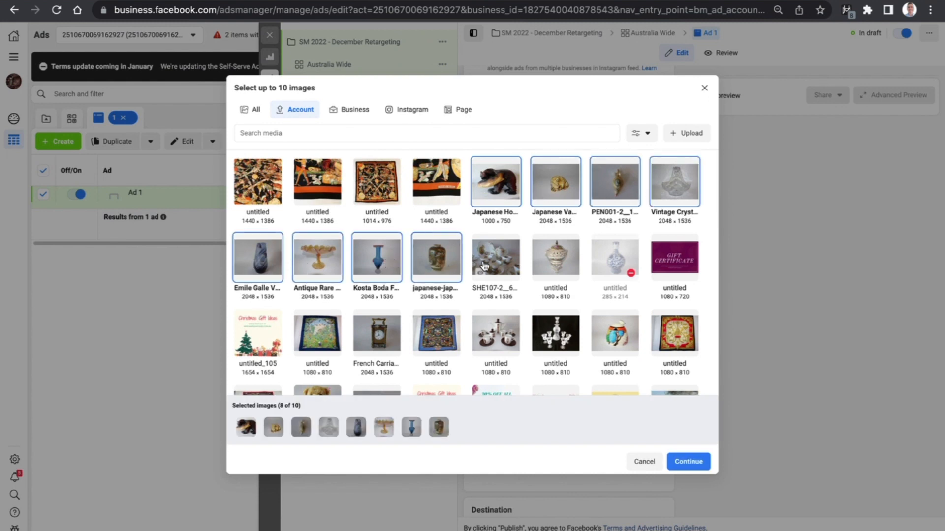
pyautogui.click(495, 258)
pyautogui.click(555, 258)
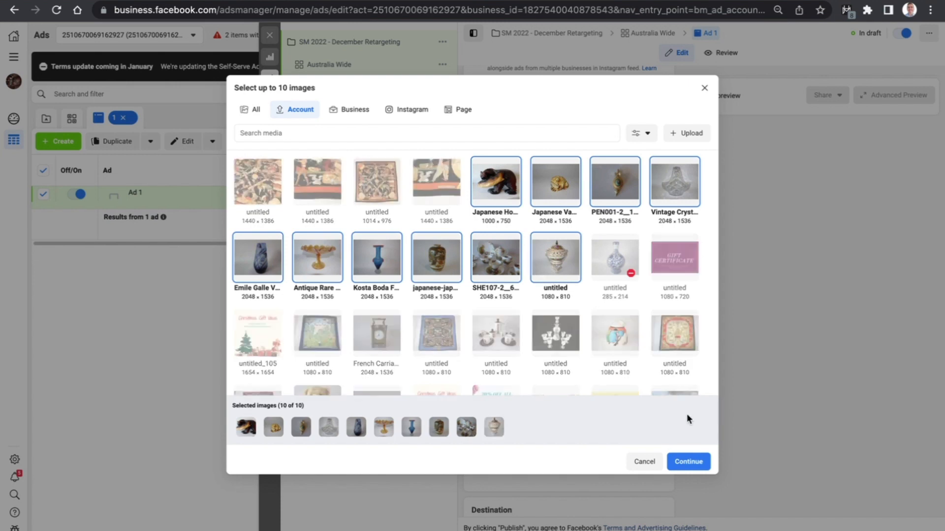
pyautogui.click(688, 462)
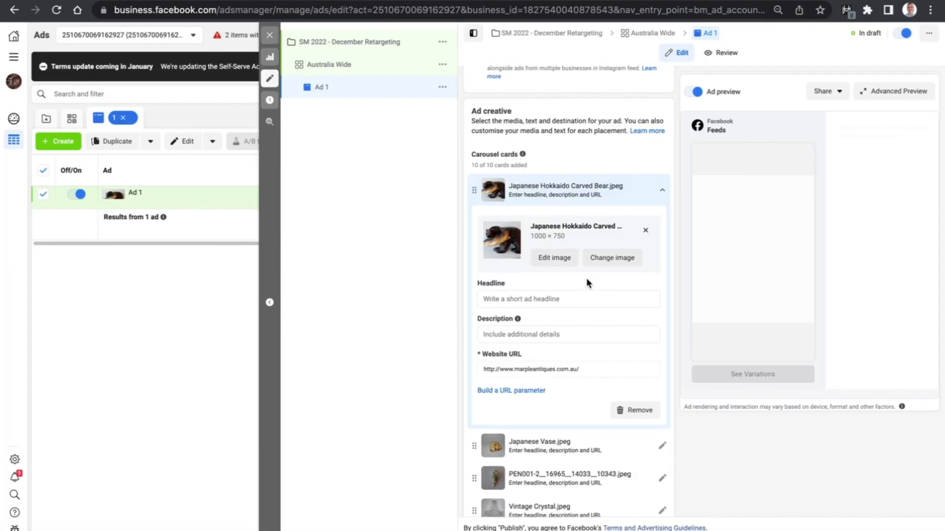
# Step: Set the carousel ad's call to action to Shop now
pyautogui.click(513, 299)
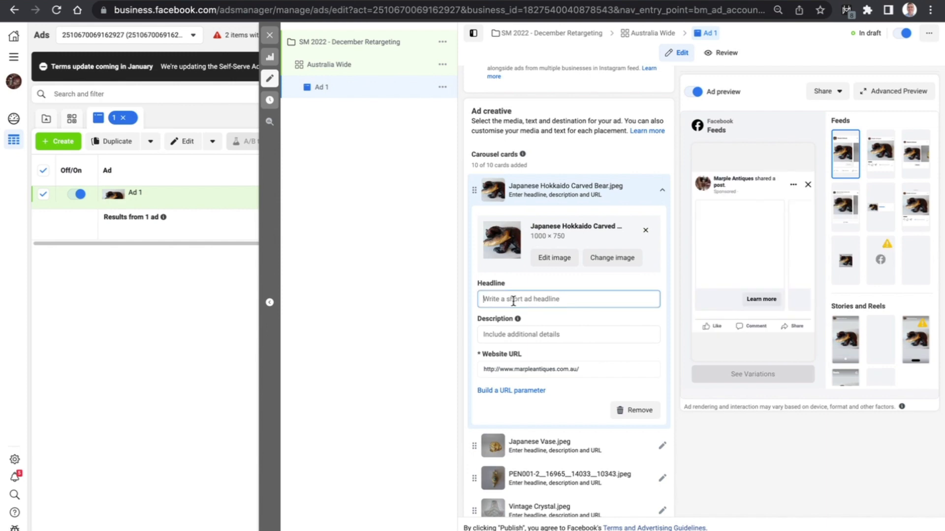
pyautogui.scroll(-12, 514, 300)
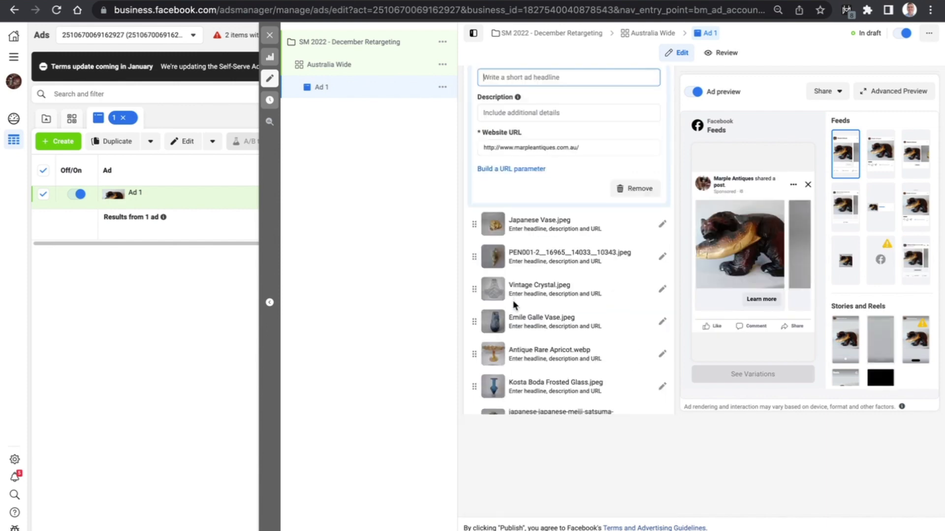
pyautogui.scroll(-1, 566, 404)
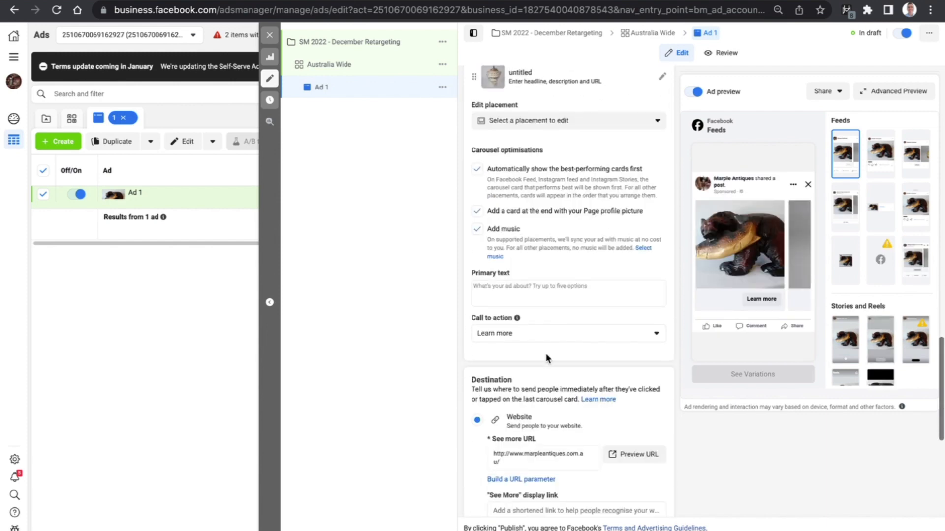
pyautogui.click(541, 337)
pyautogui.write('shop')
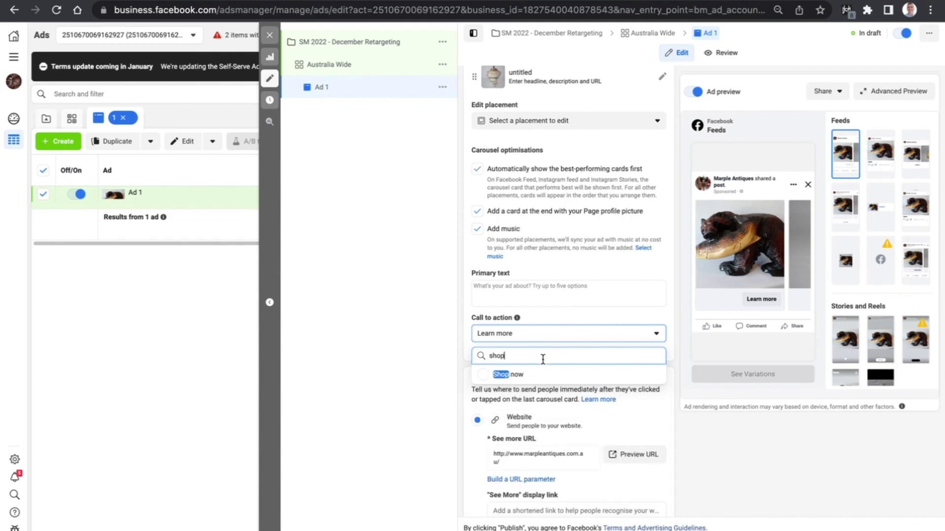
pyautogui.press('Return')
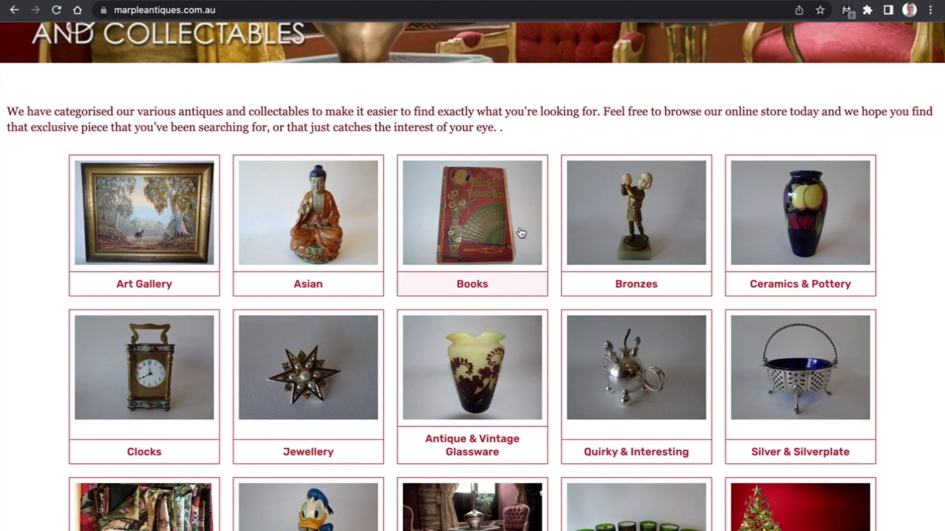
# Step: On the Marple Antiques site, open the Wedgwood Agincourt R4513 52 Piece Dinner Set from the Christmas Gift Ideas category
pyautogui.scroll(-4, 520, 234)
pyautogui.scroll(-2, 656, 225)
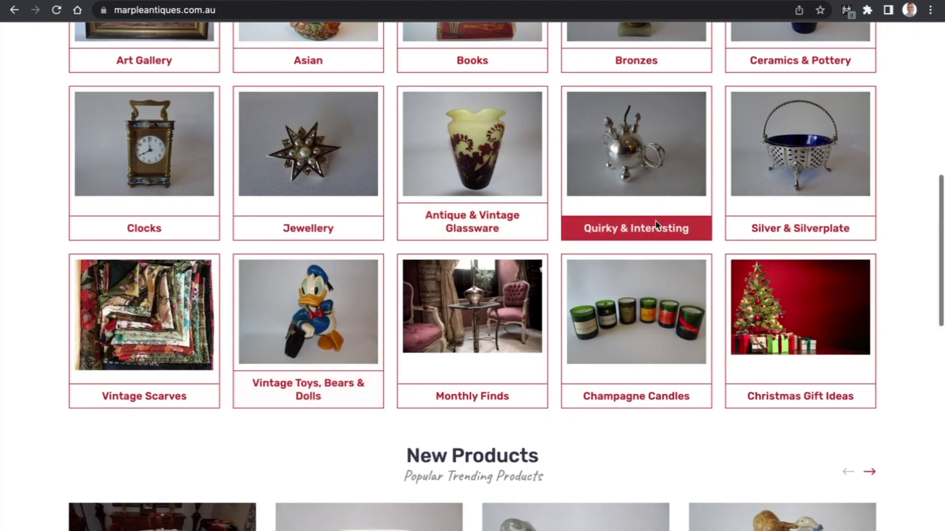
pyautogui.click(775, 251)
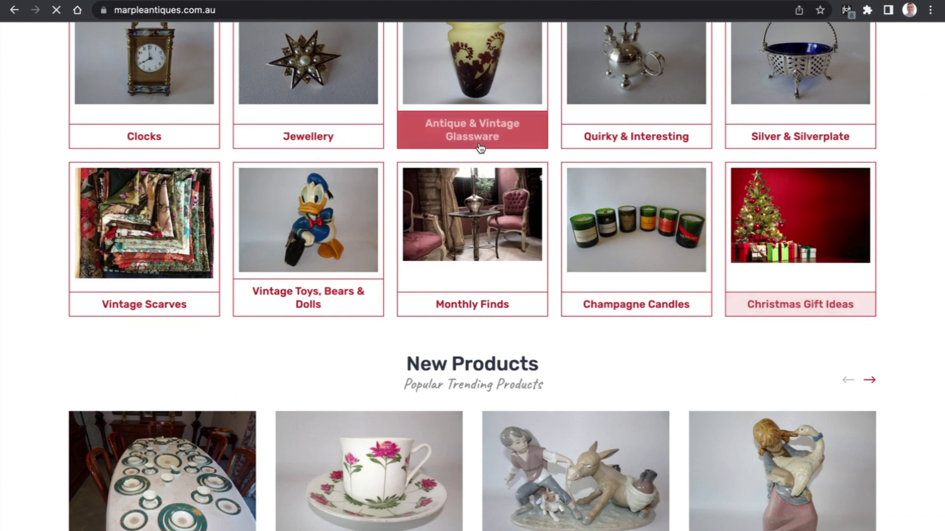
pyautogui.scroll(-10, 734, 300)
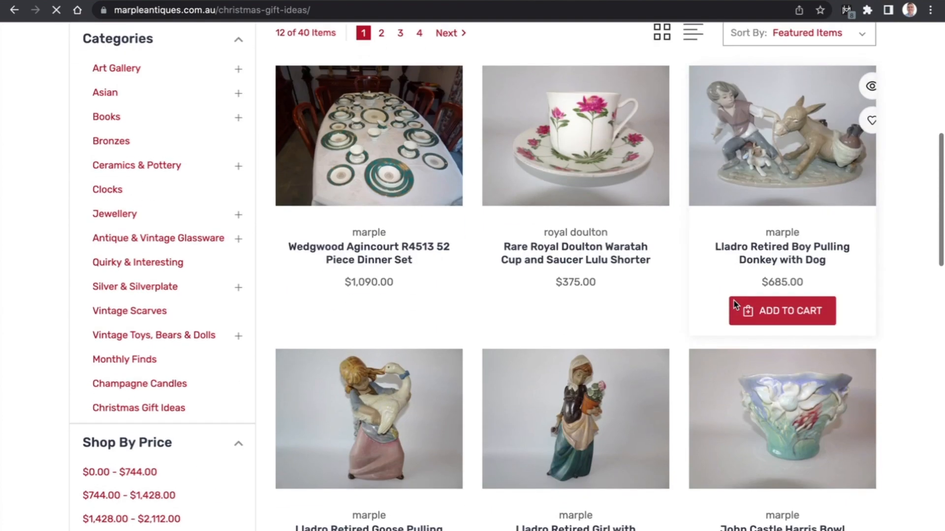
pyautogui.click(342, 150)
# Step: Display the second product photo of the dinner set, showing the lidded tureen
pyautogui.rightClick(304, 273)
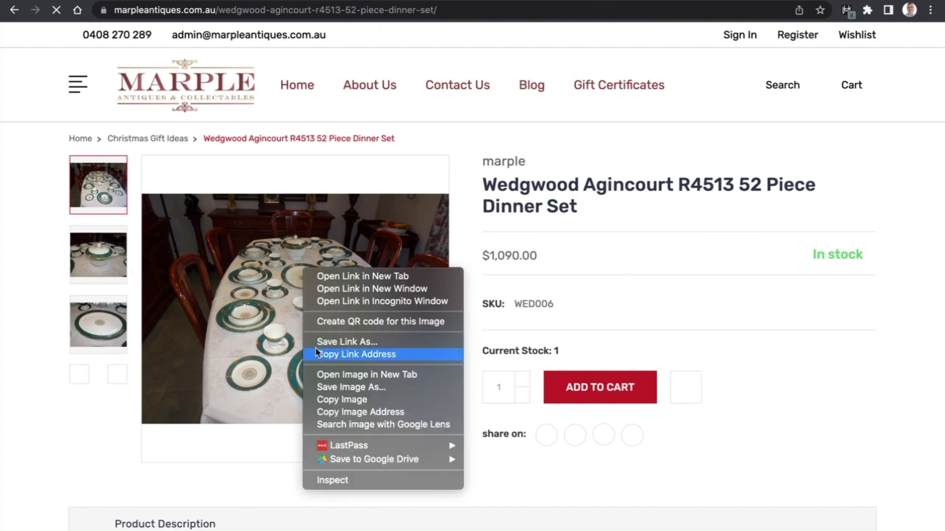
pyautogui.click(103, 255)
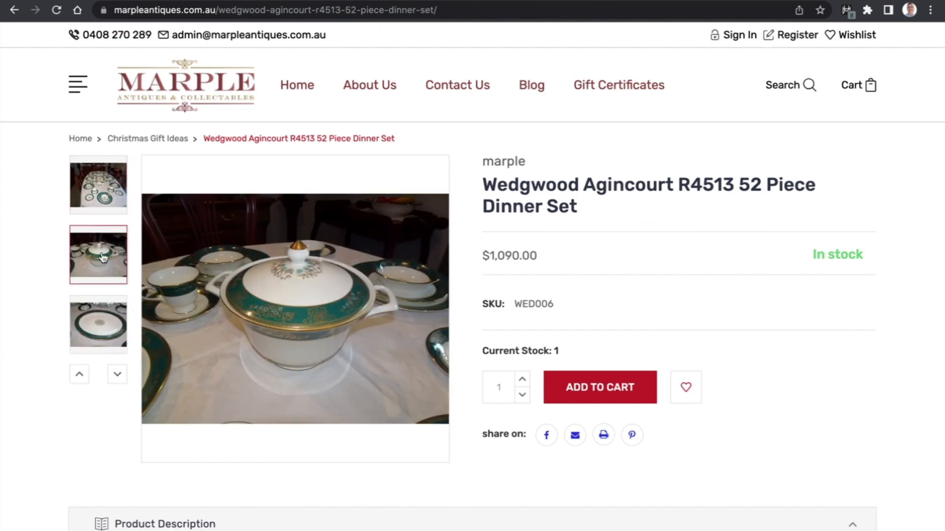
# Step: Save the third product photo of the Wedgwood dinner set, showing the oval platter, to the Downloads folder
pyautogui.click(97, 322)
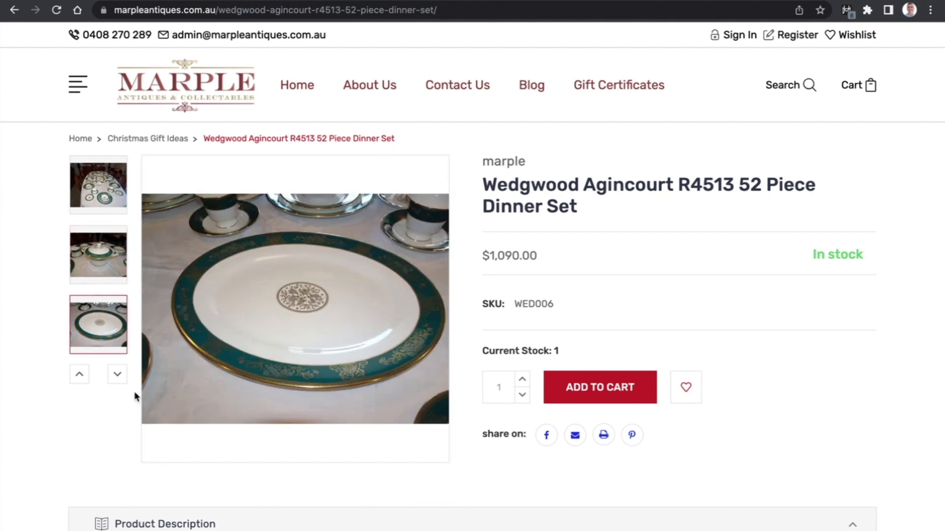
pyautogui.rightClick(180, 328)
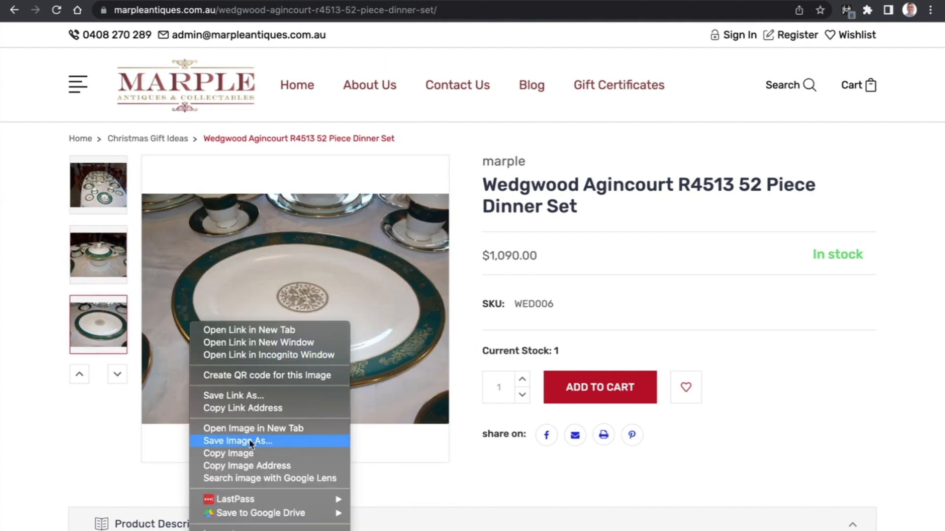
pyautogui.click(589, 182)
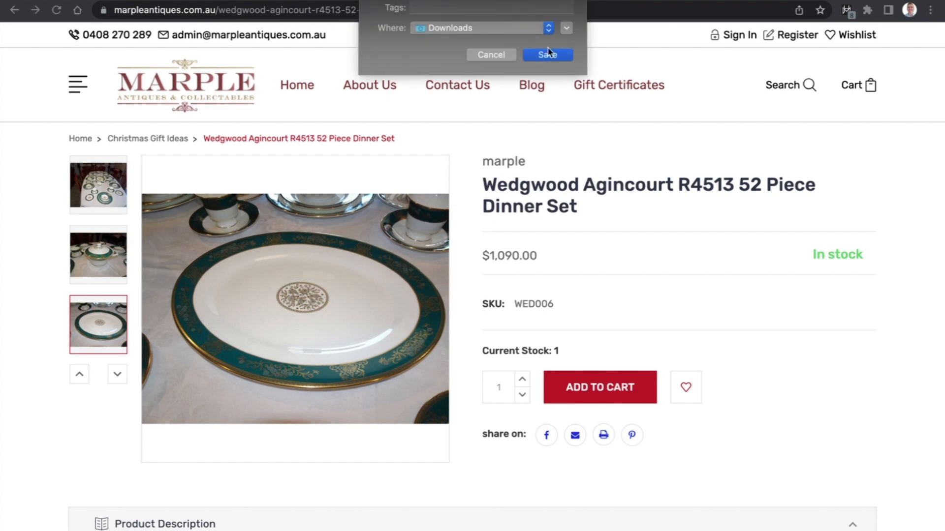
pyautogui.click(544, 56)
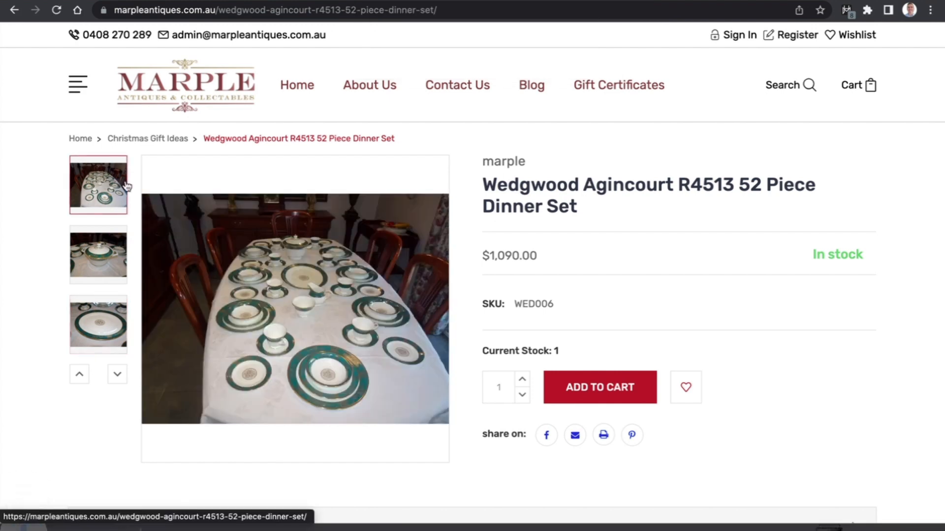
# Step: Save the first product photo of the Wedgwood dinner set, showing the full table setting, to the Downloads folder
pyautogui.rightClick(343, 280)
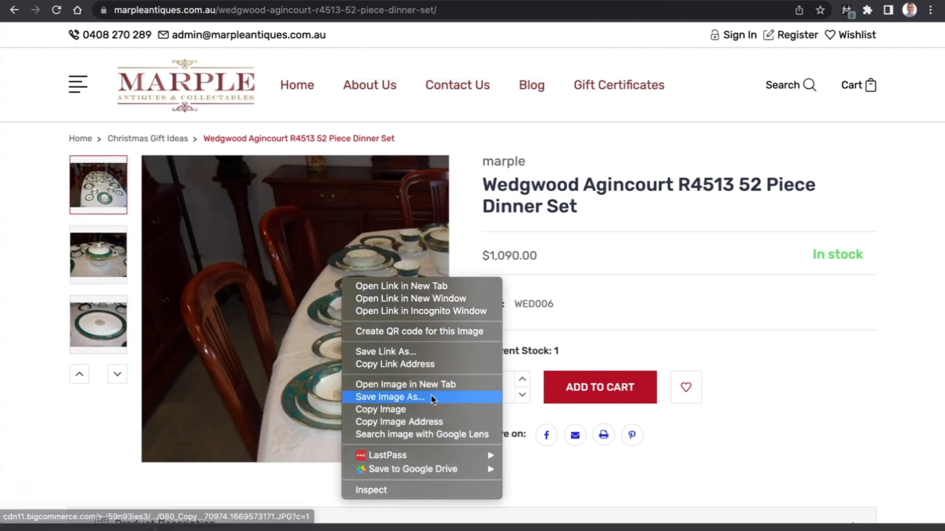
pyautogui.click(432, 393)
pyautogui.click(544, 56)
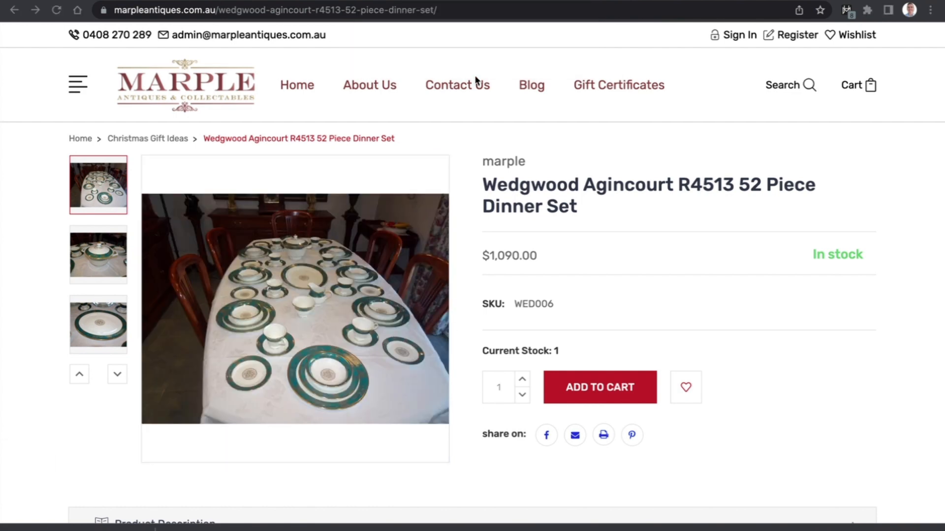
# Step: Open the Rare Royal Doulton Waratah Cup and Saucer from the Christmas Gift Ideas category and save its main photo
pyautogui.click(15, 10)
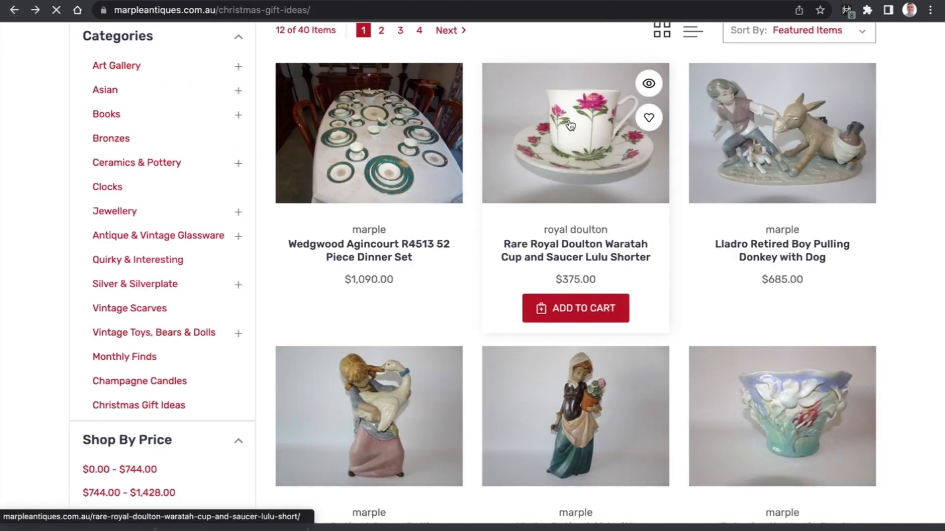
pyautogui.click(568, 139)
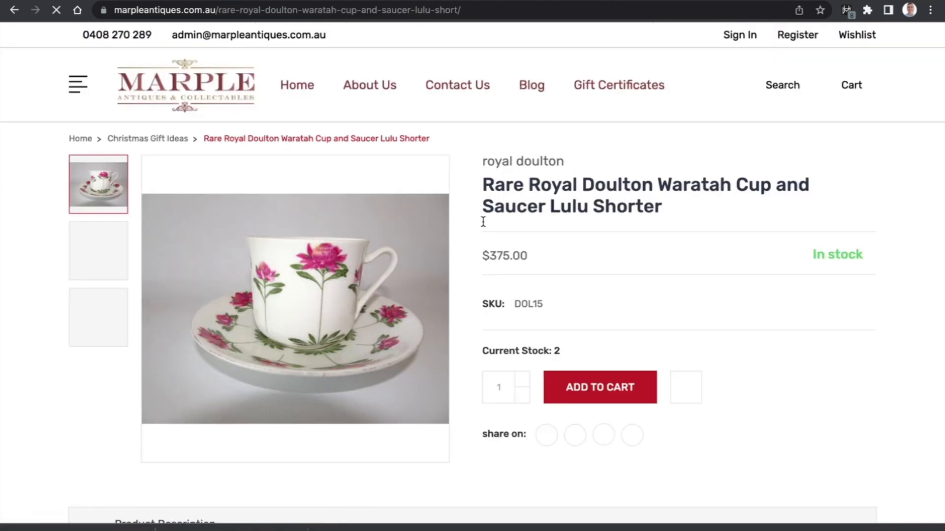
pyautogui.rightClick(329, 294)
pyautogui.click(382, 411)
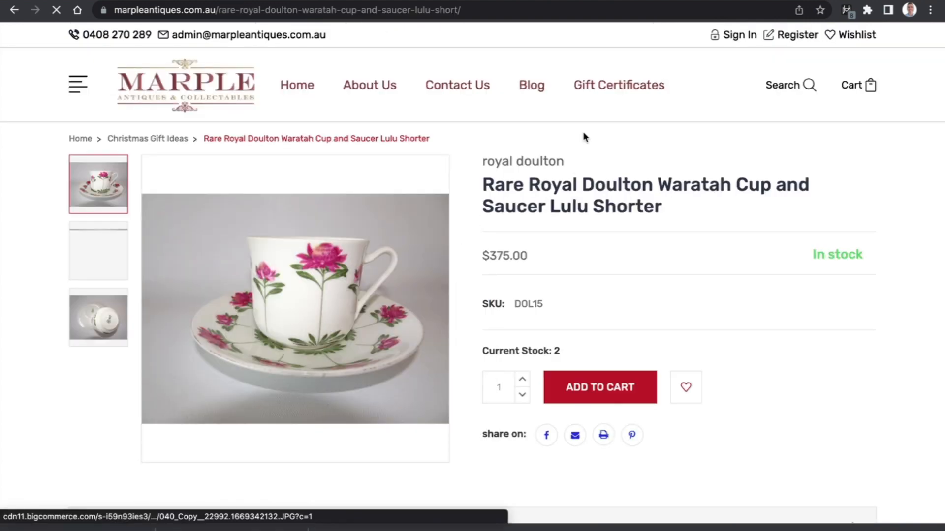
pyautogui.click(544, 55)
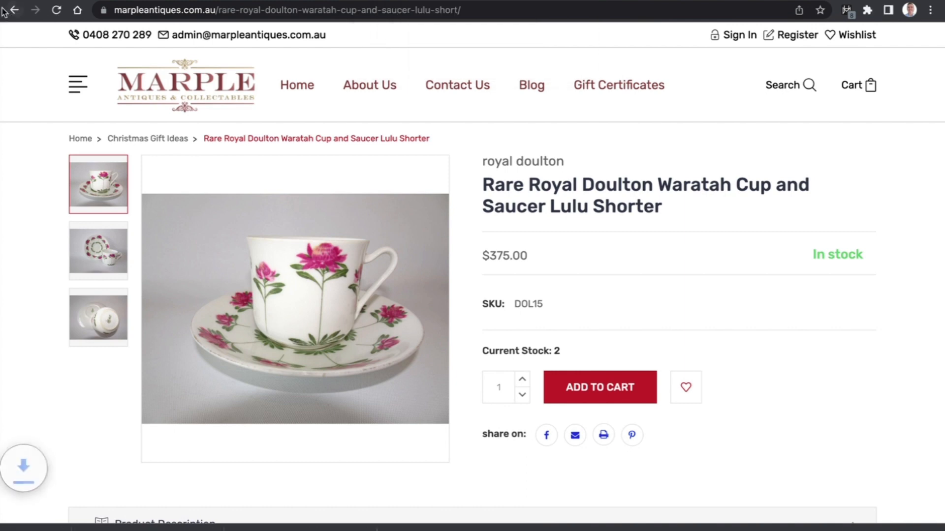
# Step: Return to Christmas Gift Ideas, open the Lladro Retired Boy Pulling Donkey with Dog, and save its main photo to Downloads
pyautogui.press('super+Left')
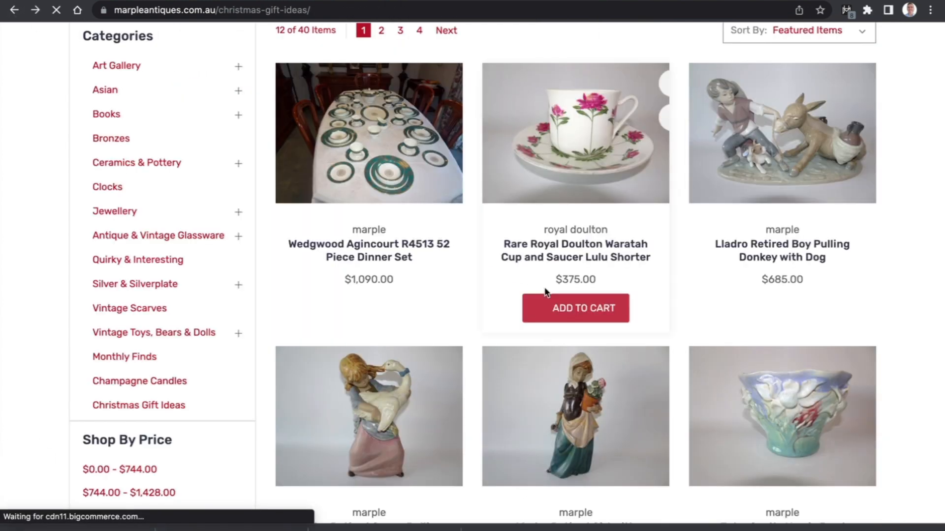
pyautogui.click(849, 157)
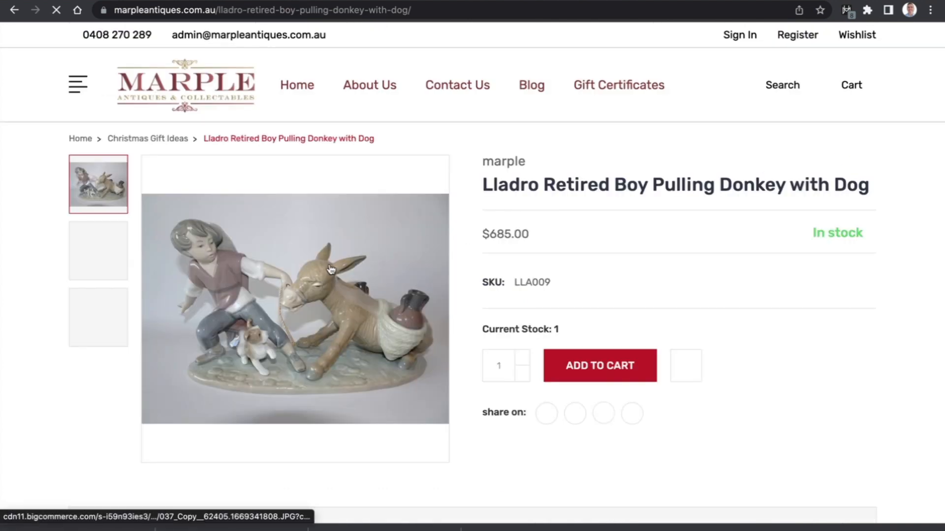
pyautogui.rightClick(326, 267)
pyautogui.click(370, 382)
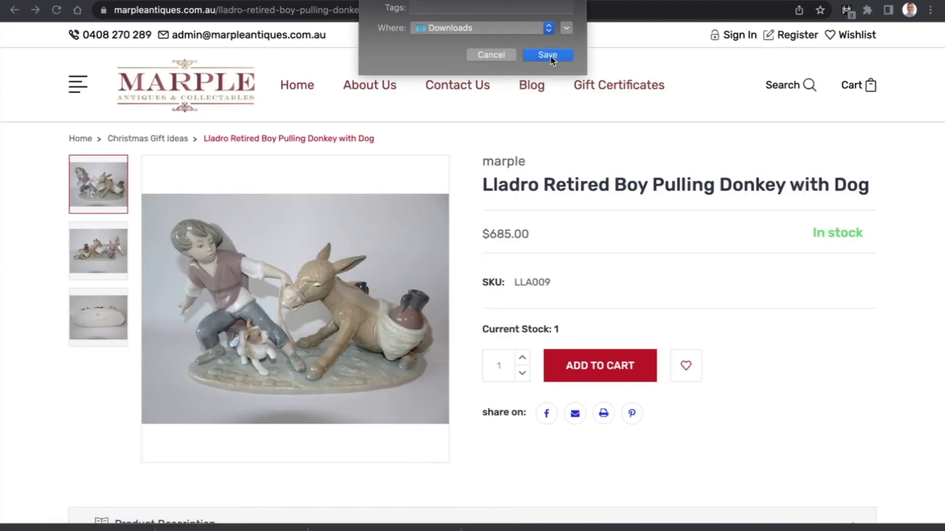
pyautogui.click(549, 56)
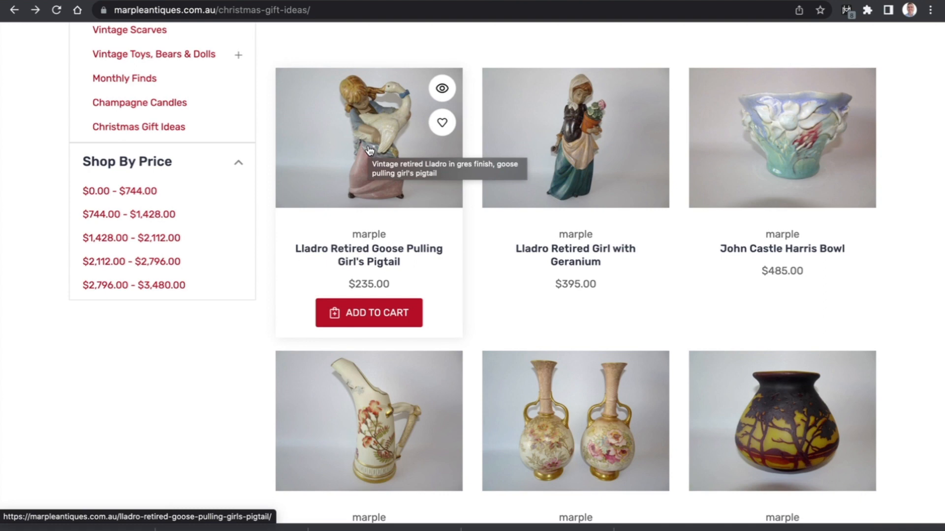
# Step: Open the Lladro Retired Goose Pulling Girl's Pigtail from the gift category and save its main photo
pyautogui.click(370, 129)
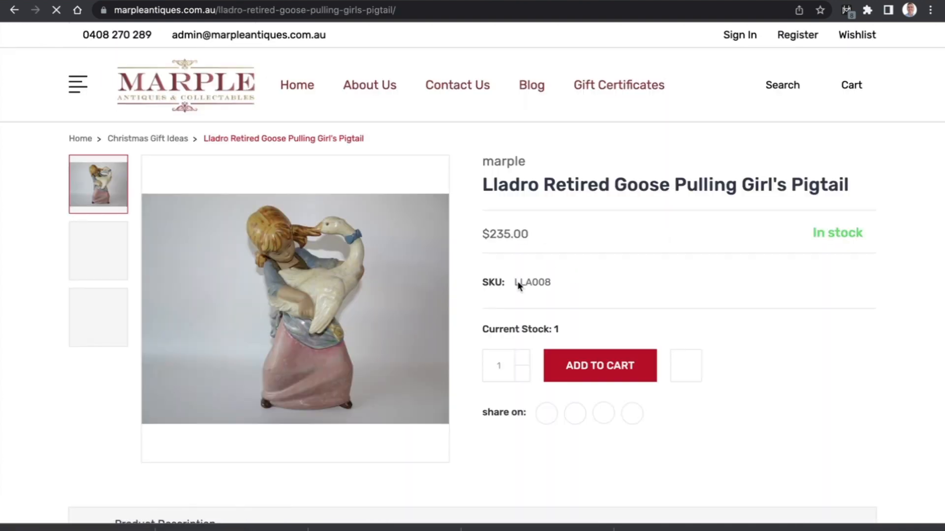
pyautogui.rightClick(369, 317)
pyautogui.click(407, 429)
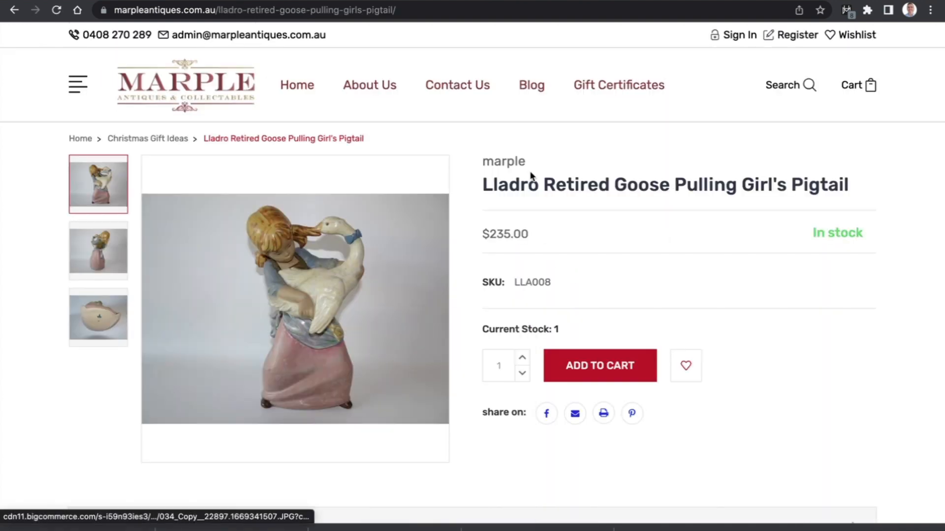
pyautogui.press('Return')
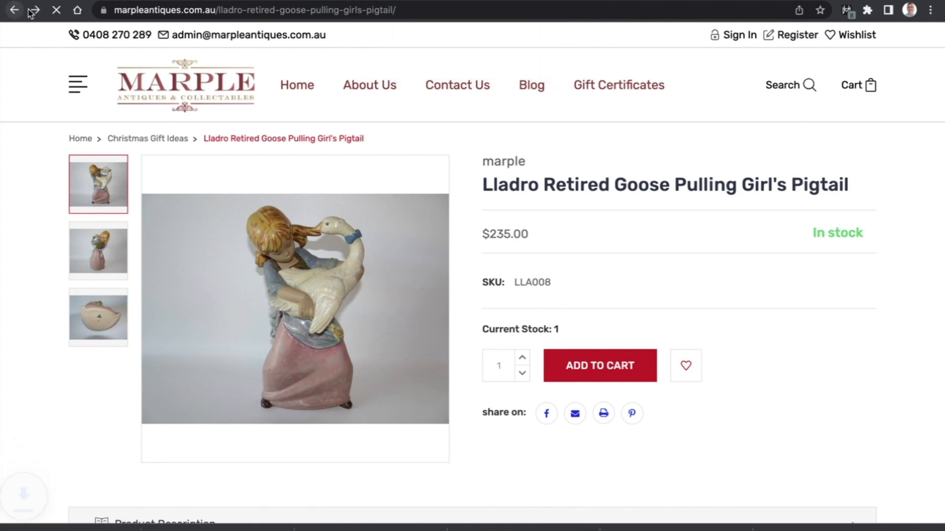
# Step: Go back to Christmas Gift Ideas, open the Muller Fres Cameo Glass Vase, and save its main photo to Downloads
pyautogui.hotkey('alt', 'Left')
pyautogui.scroll(-2, 684, 251)
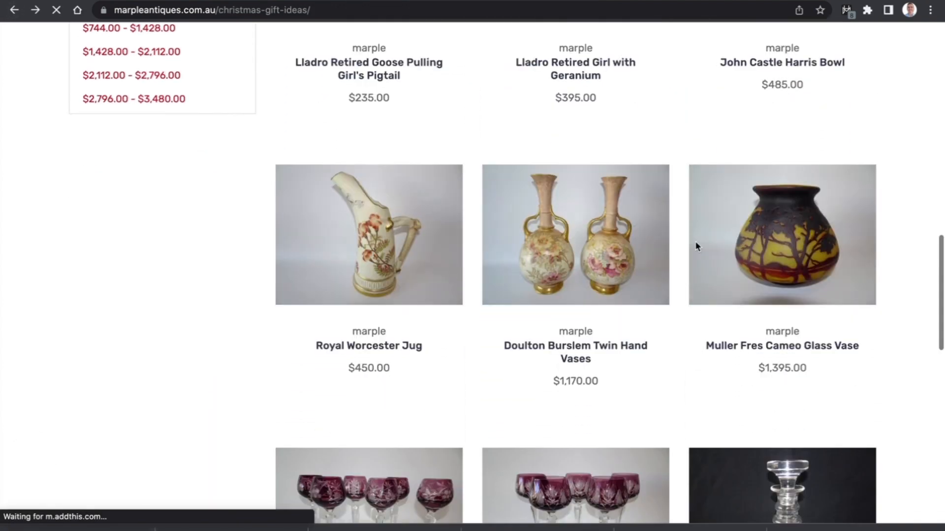
pyautogui.click(779, 220)
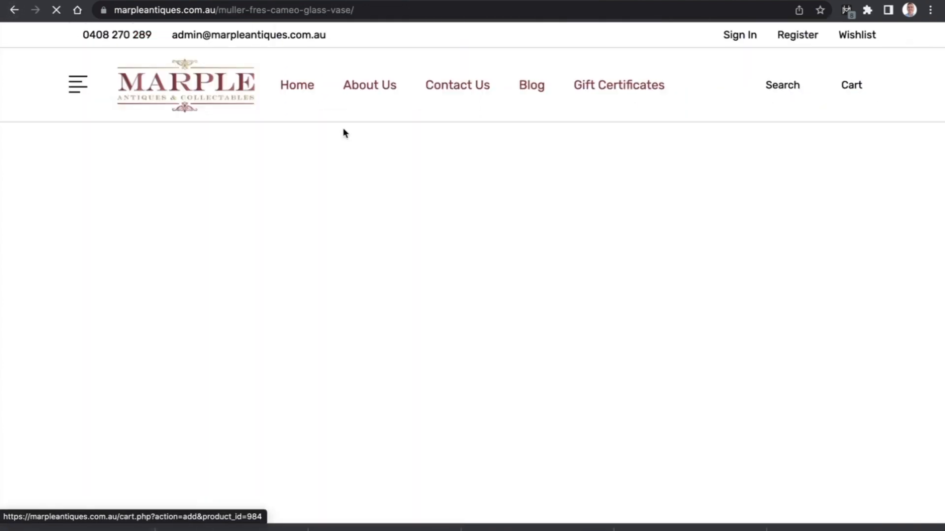
pyautogui.rightClick(299, 285)
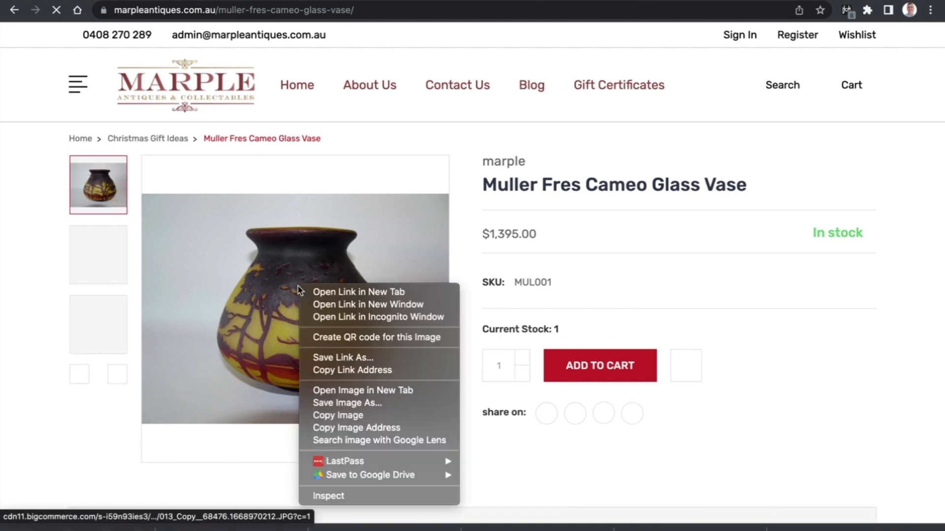
pyautogui.click(344, 407)
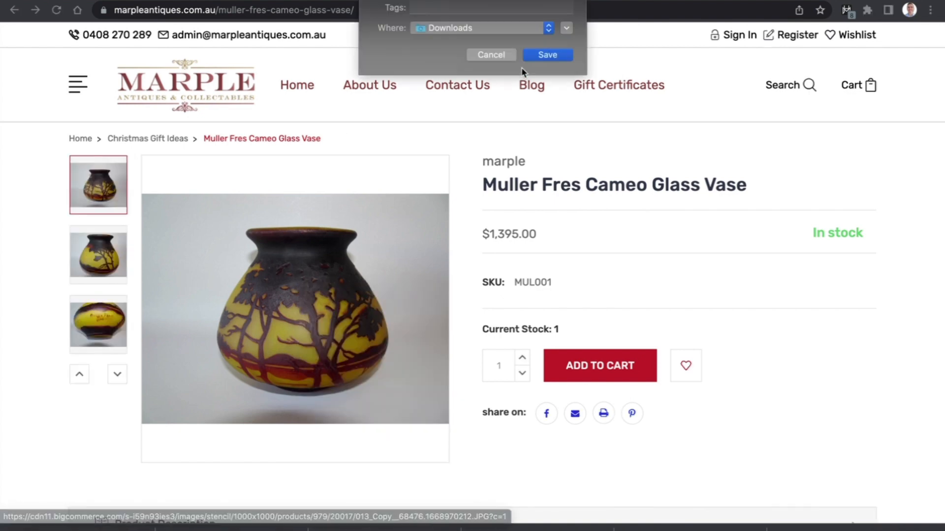
pyautogui.click(545, 55)
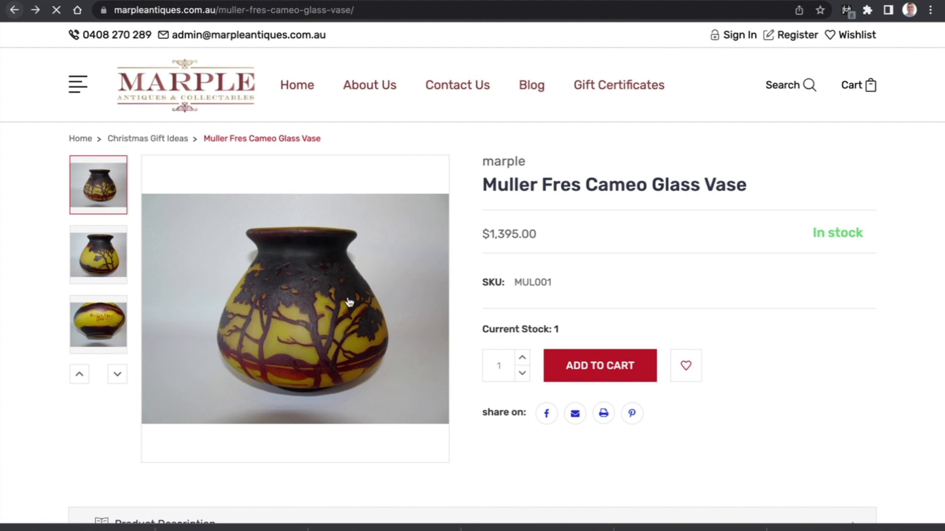
# Step: Go back to the gift listing, open the Vintage Bohemian Crystal Long Stemmed Sherry Glasses, and save their main photo
pyautogui.hotkey('alt', 'Left')
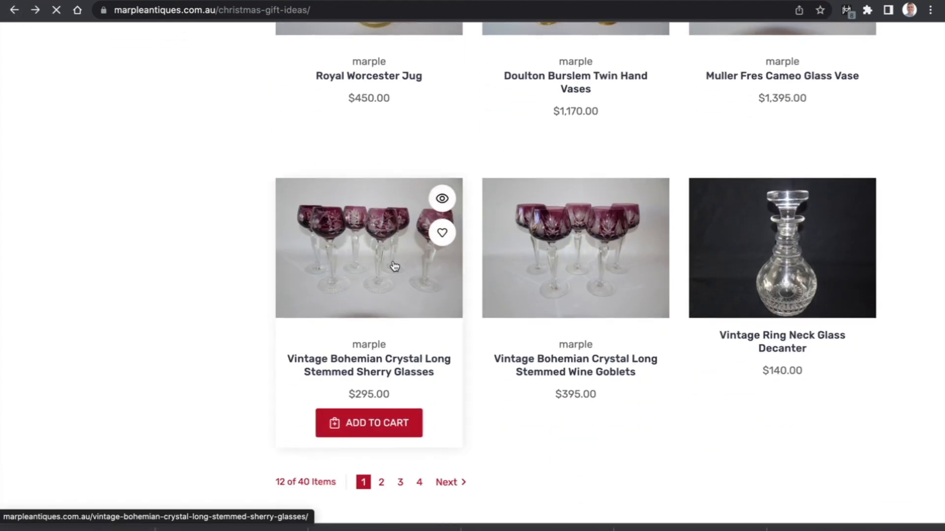
pyautogui.click(442, 275)
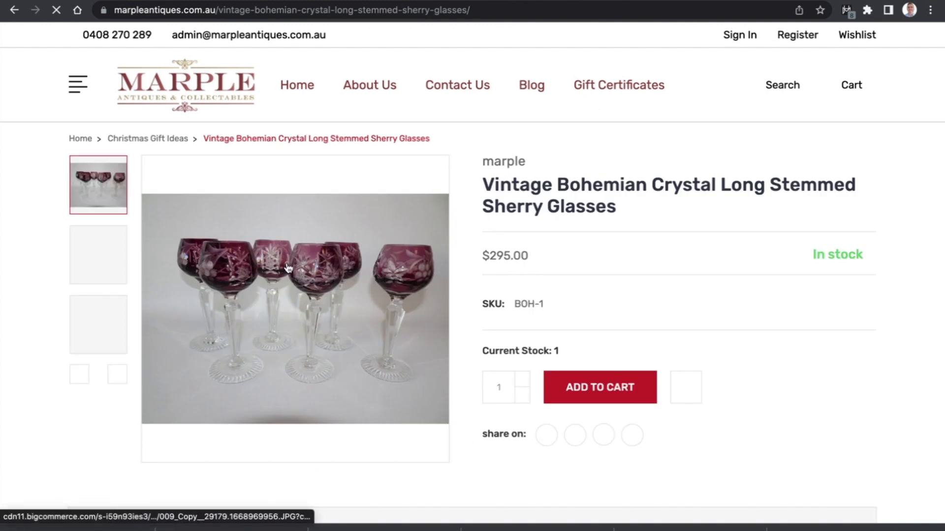
pyautogui.rightClick(289, 264)
pyautogui.click(351, 384)
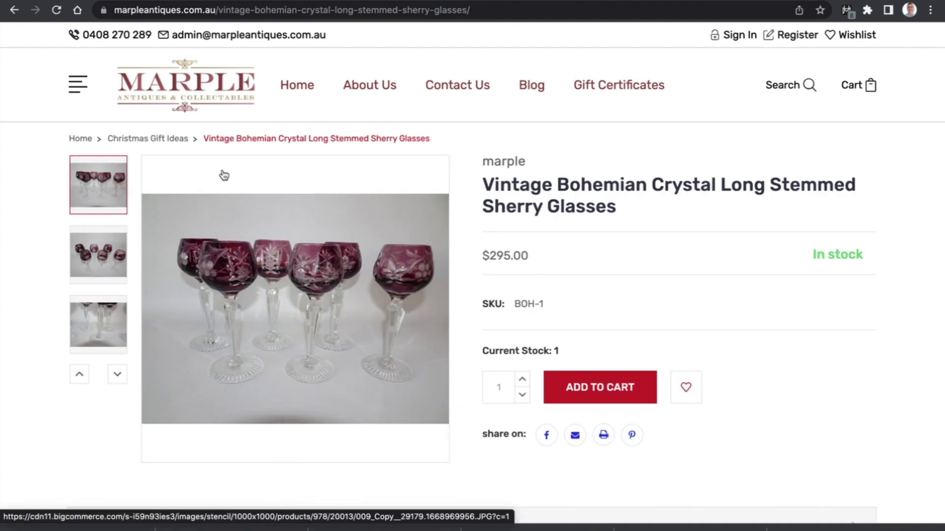
pyautogui.click(547, 54)
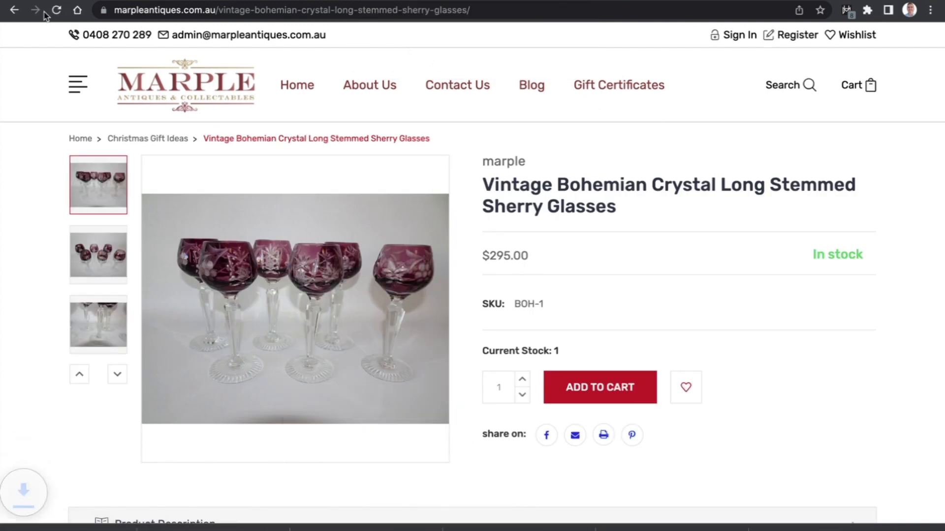
# Step: Open the Camrose and Kross Jackie Kennedy Necklace on page 2 of Christmas Gift Ideas and save its second photo to Downloads
pyautogui.press('super+bracketleft')
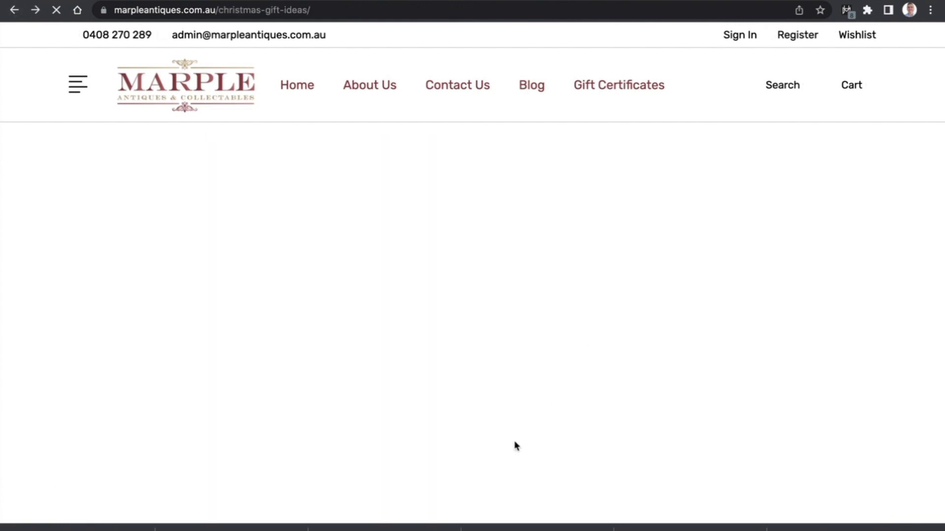
pyautogui.scroll(-3, 439, 412)
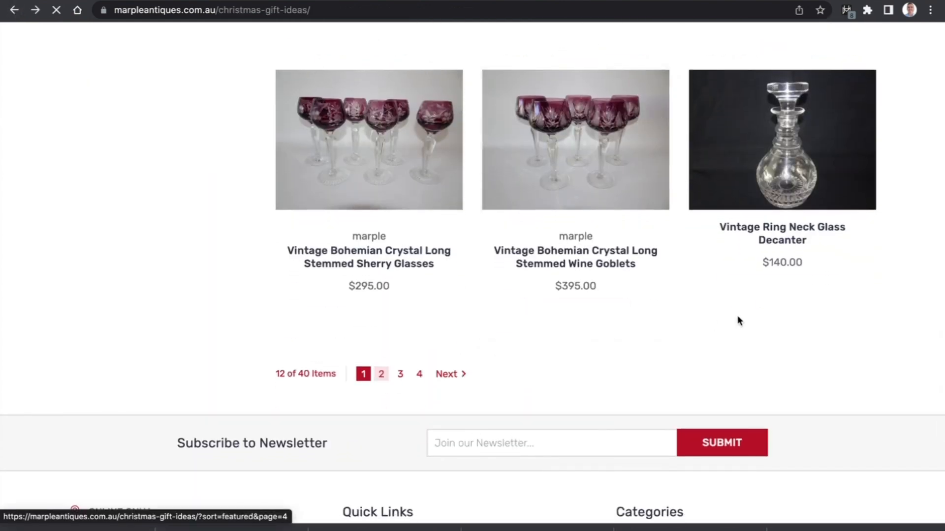
pyautogui.scroll(-5, 554, 234)
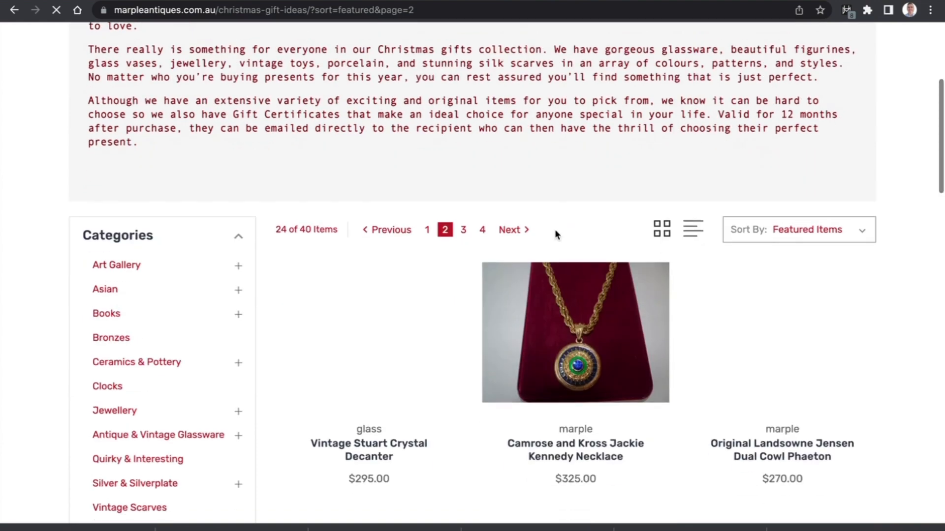
pyautogui.scroll(-3, 554, 234)
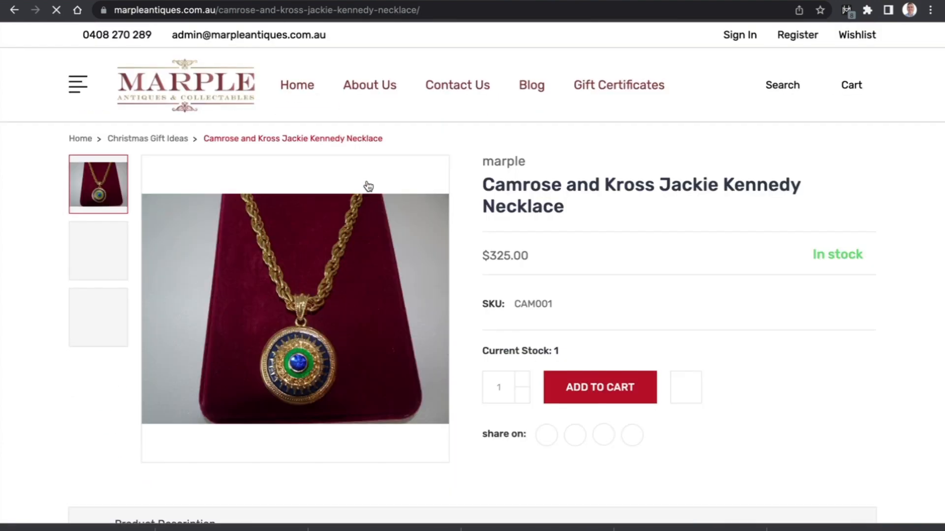
pyautogui.rightClick(306, 309)
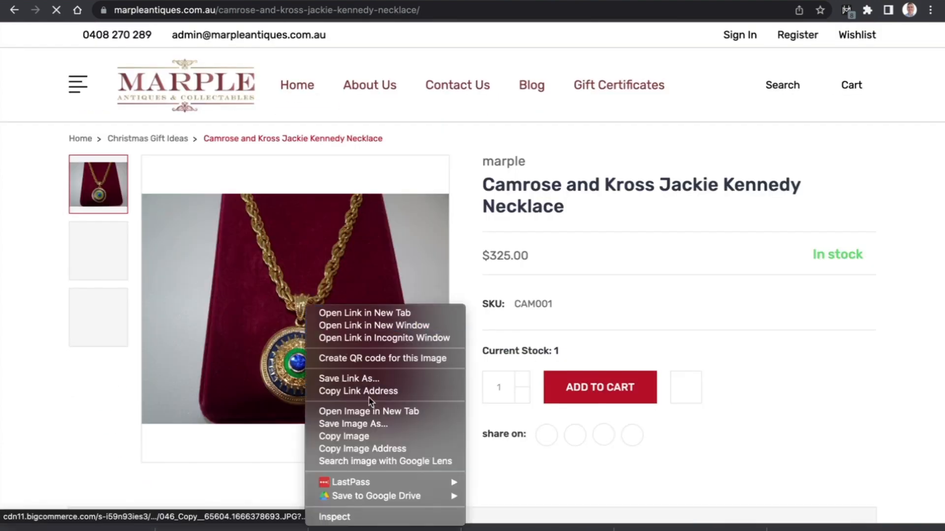
pyautogui.click(104, 262)
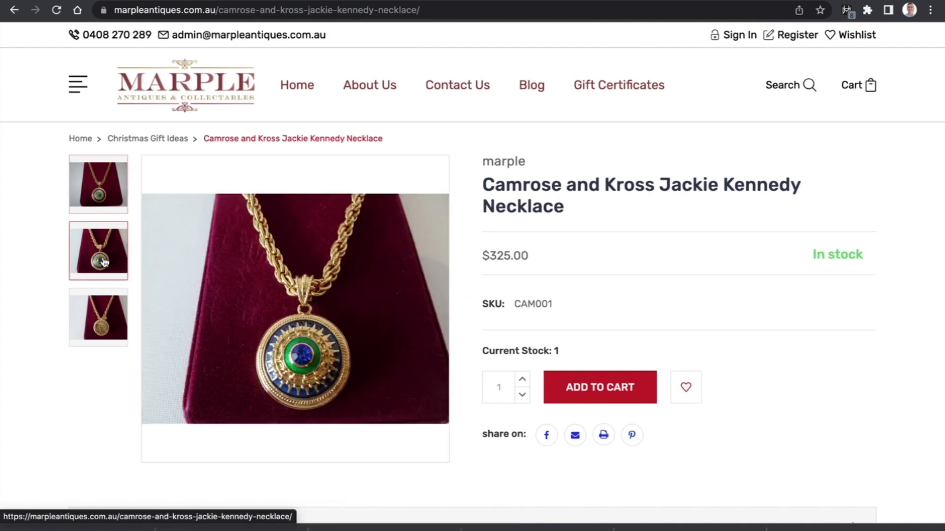
pyautogui.rightClick(301, 302)
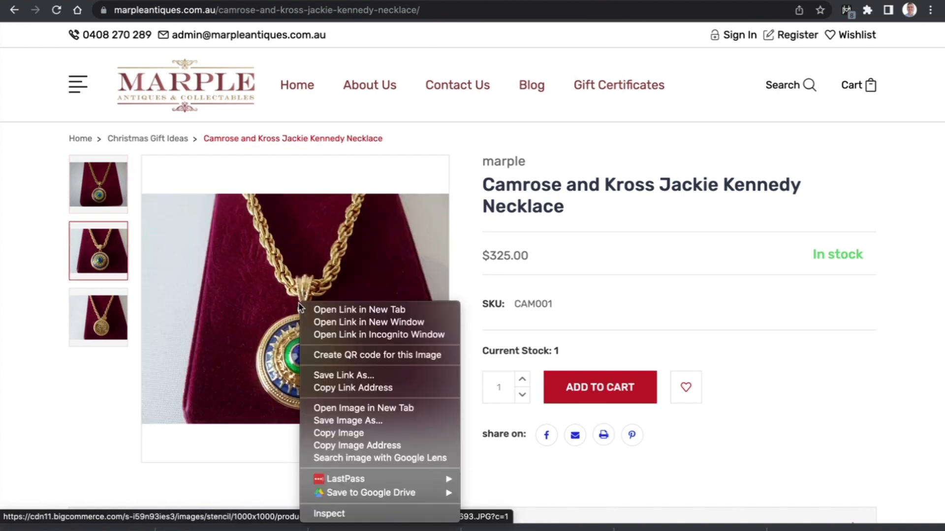
pyautogui.click(393, 424)
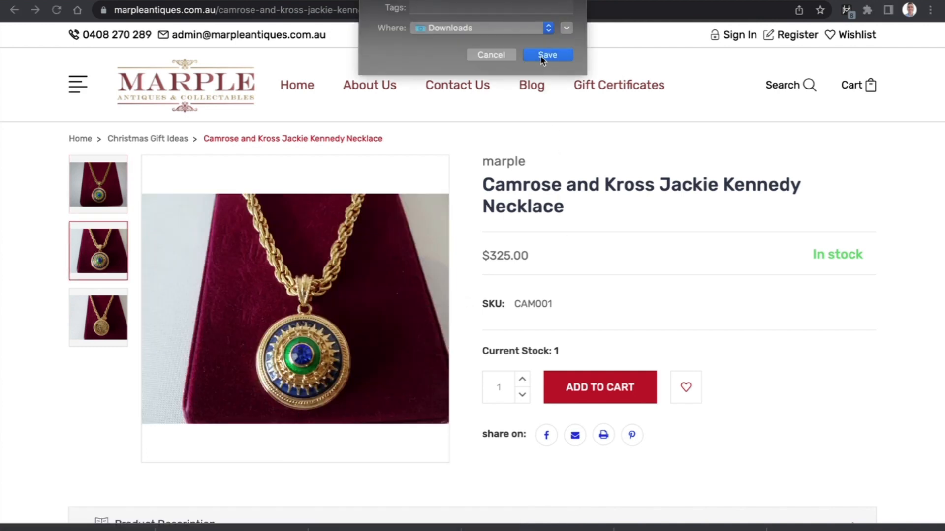
pyautogui.click(546, 55)
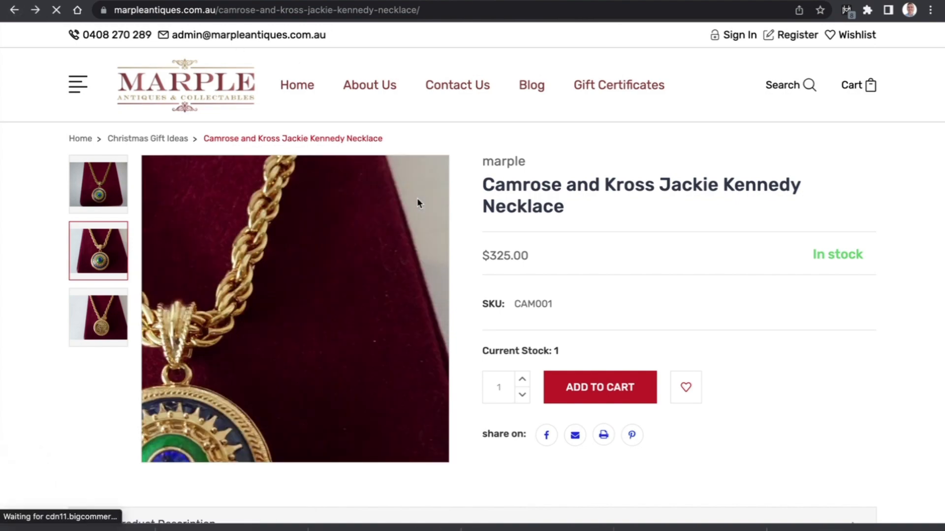
# Step: Go back to the gift listing, open the Vintage French Chrome Corkscrew and Bottle Stoppers Set, and save its main photo to Downloads
pyautogui.press('super+bracketleft')
pyautogui.scroll(-4, 627, 322)
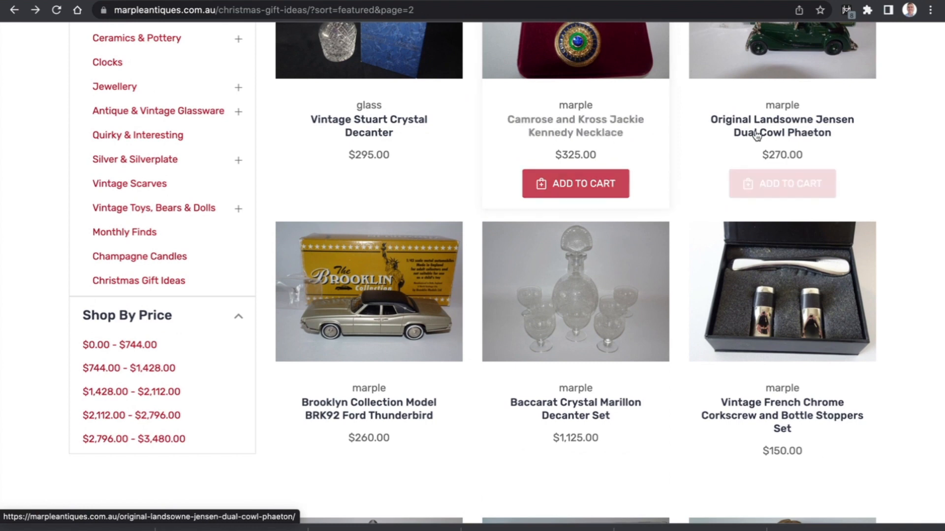
pyautogui.scroll(-2, 856, 183)
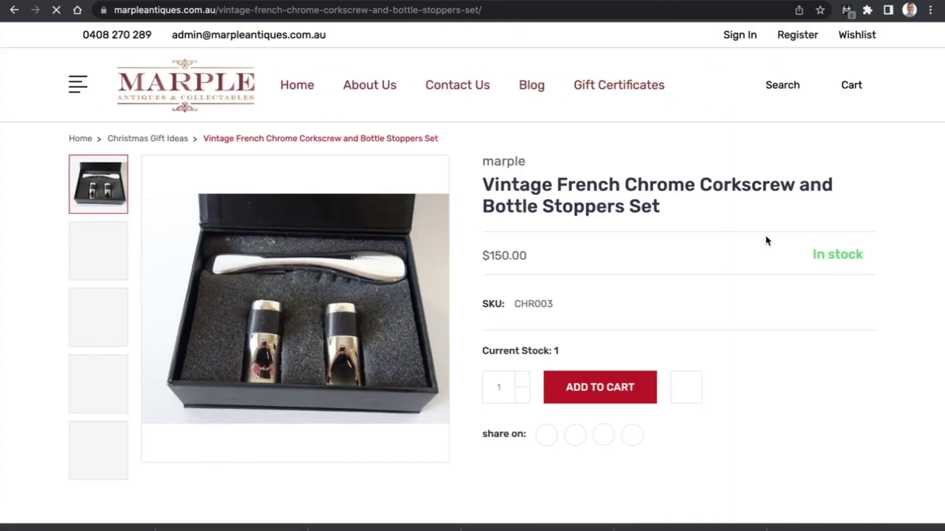
pyautogui.rightClick(318, 311)
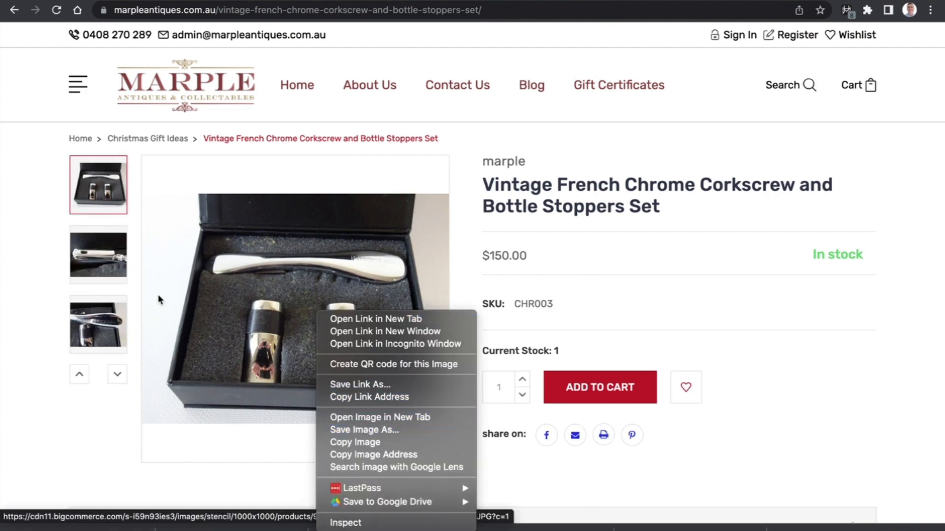
pyautogui.click(113, 270)
pyautogui.click(98, 325)
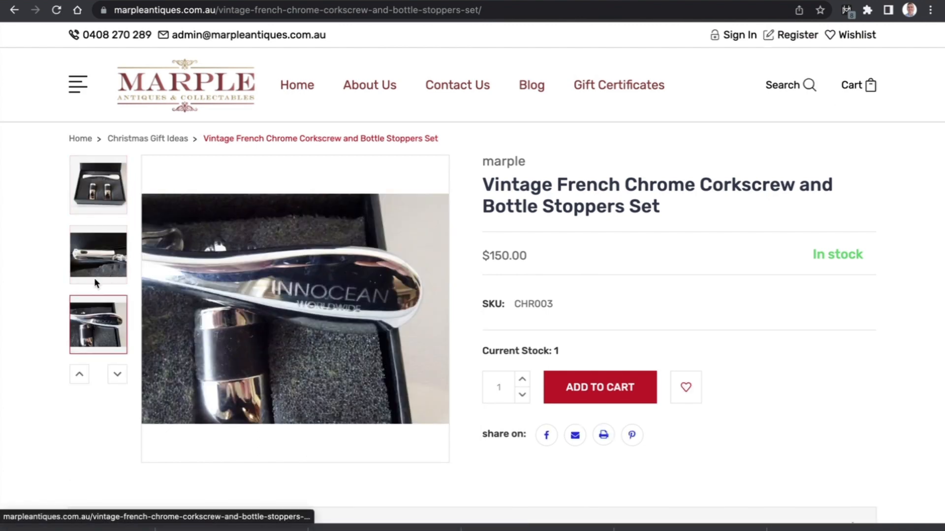
pyautogui.click(84, 196)
pyautogui.rightClick(258, 288)
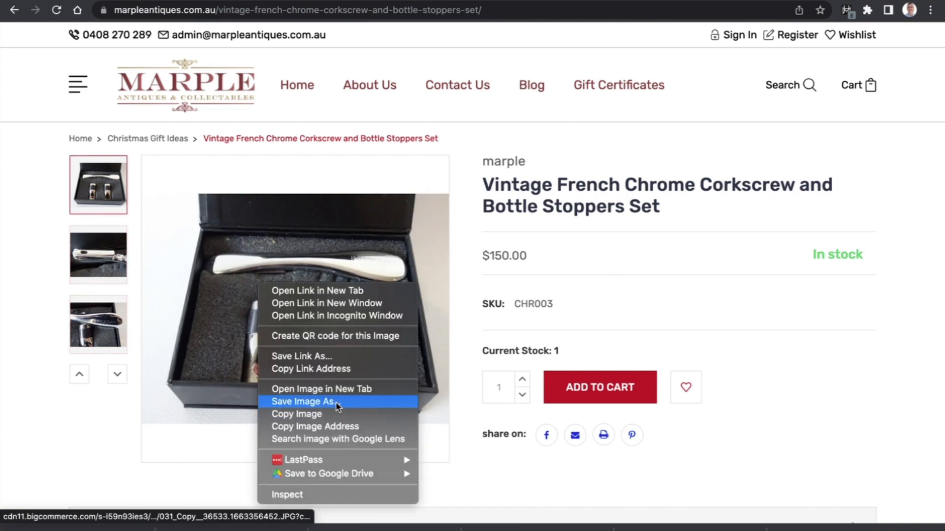
pyautogui.click(338, 402)
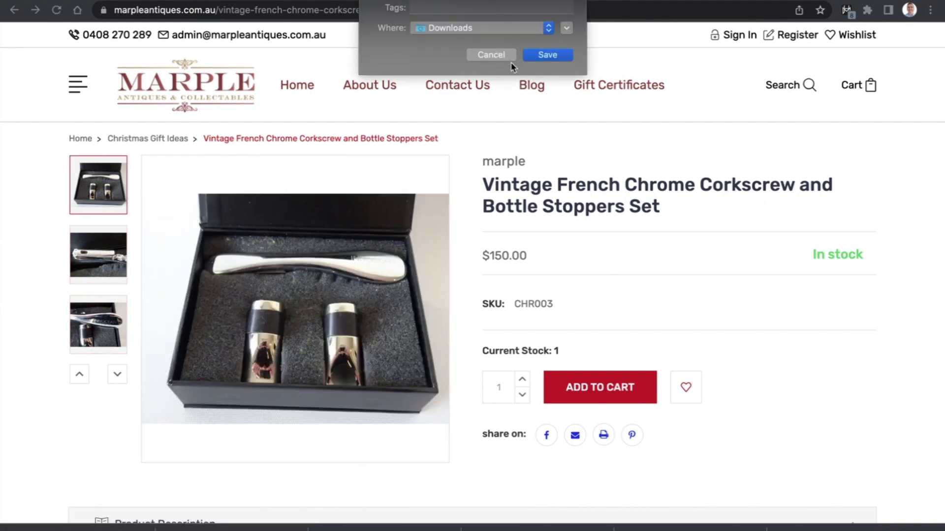
pyautogui.click(547, 55)
# Step: Go back to Christmas Gift Ideas, open Grant Oil on Board By The River, and save its main framed-painting photo
pyautogui.press('super+bracketleft')
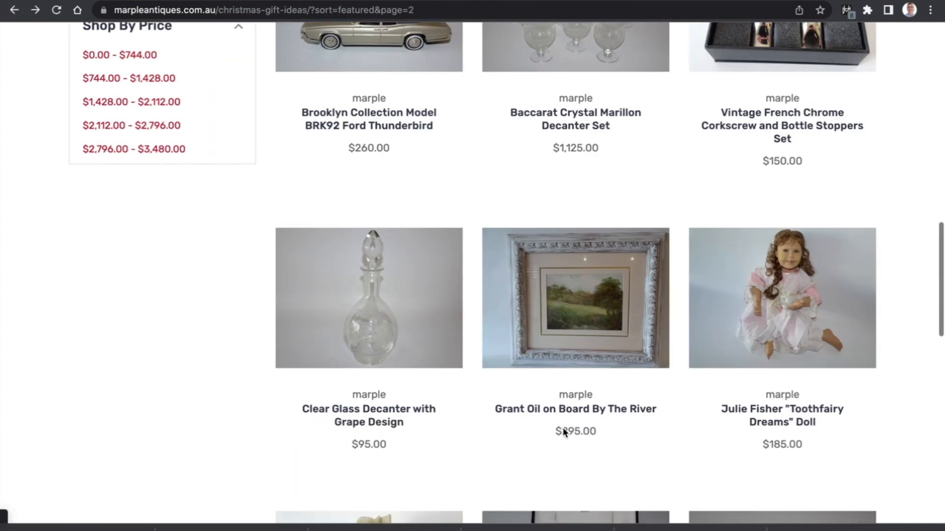
pyautogui.scroll(5, 816, 308)
pyautogui.scroll(-5, 819, 305)
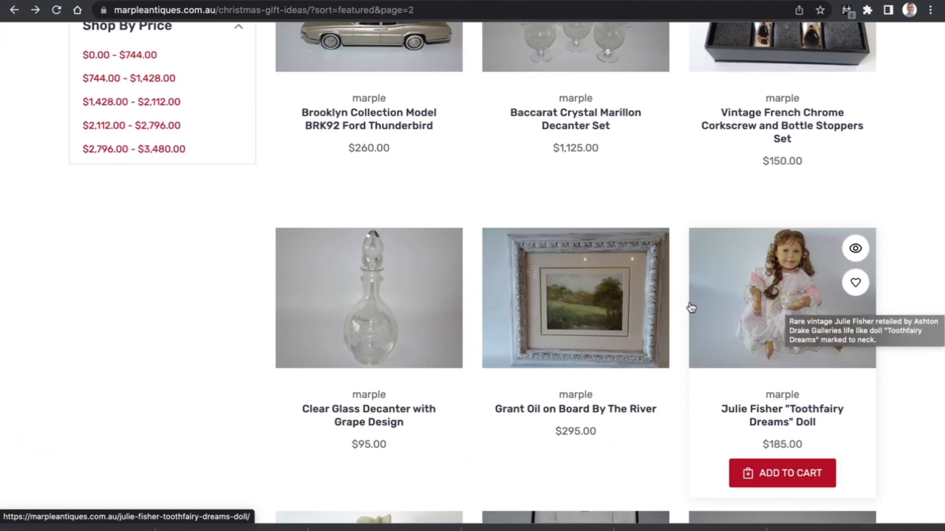
pyautogui.click(584, 286)
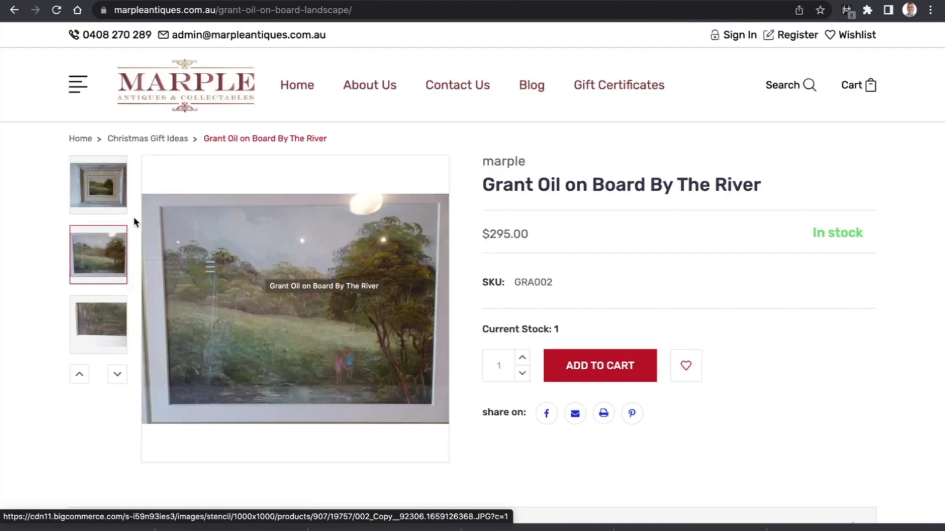
pyautogui.rightClick(266, 292)
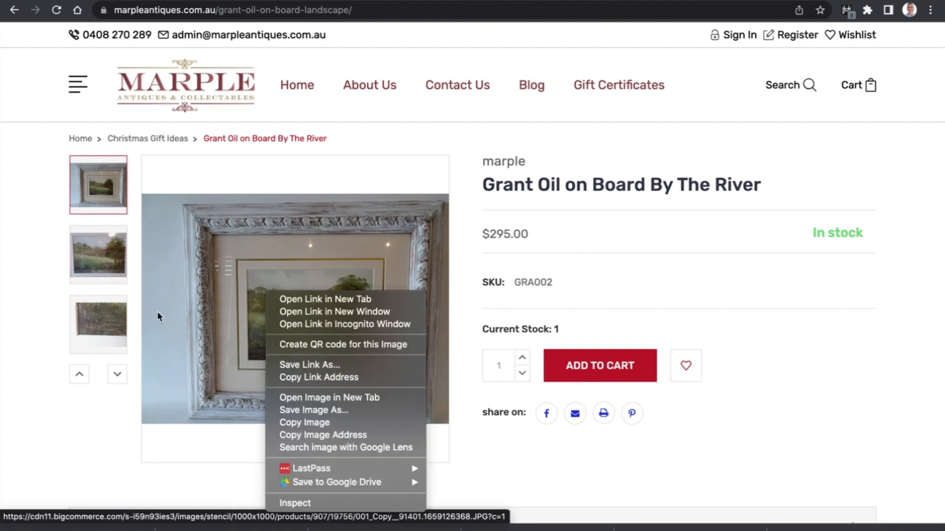
pyautogui.click(112, 321)
pyautogui.click(102, 253)
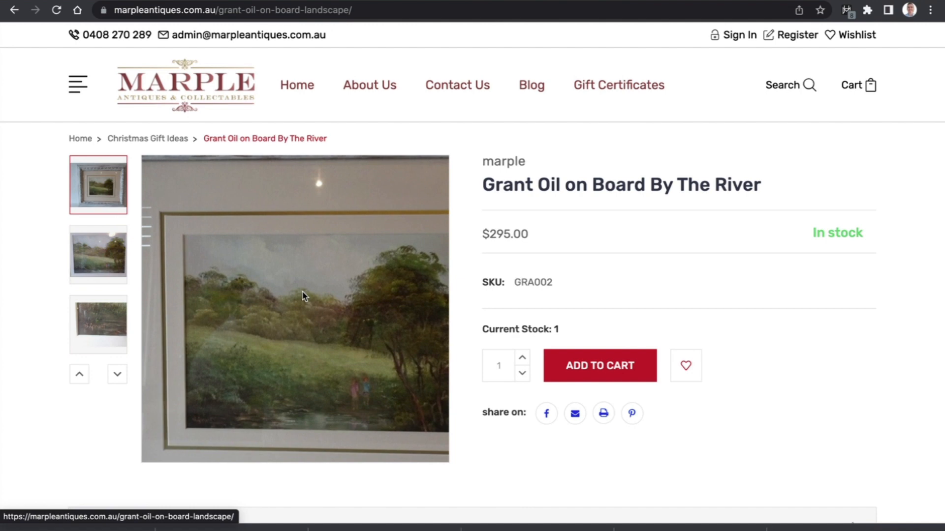
pyautogui.rightClick(310, 291)
pyautogui.click(653, 138)
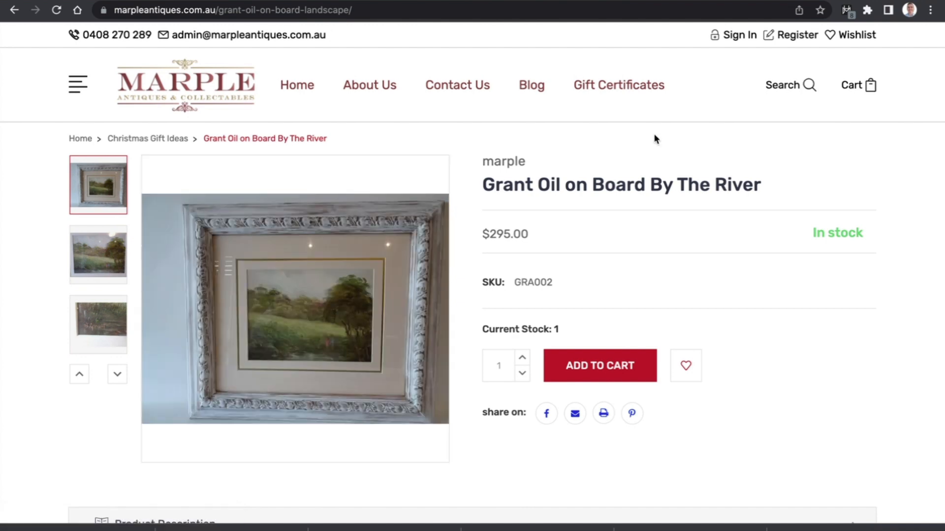
pyautogui.click(547, 55)
# Step: Return to the gift listing, open the Vintage Gold and Australian Opal Pendant, and save its third photo
pyautogui.click(15, 10)
pyautogui.scroll(-20, 608, 278)
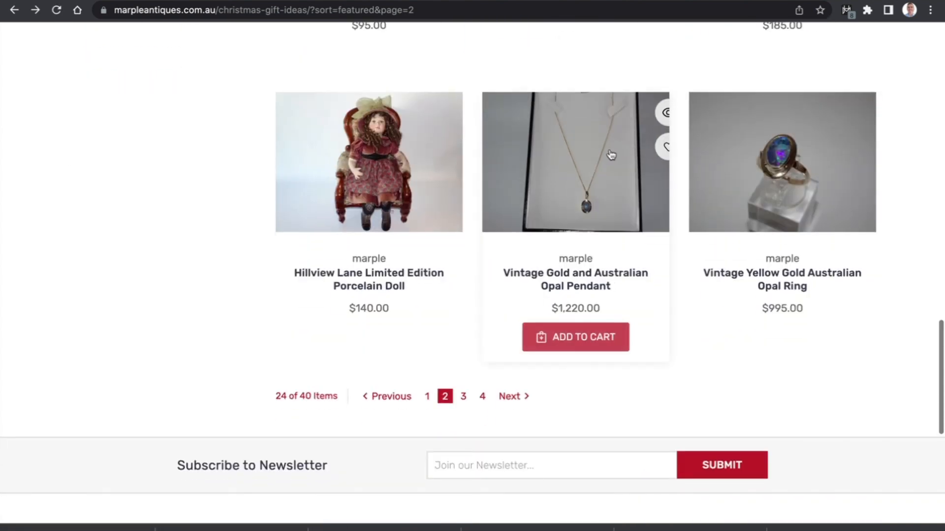
pyautogui.click(611, 155)
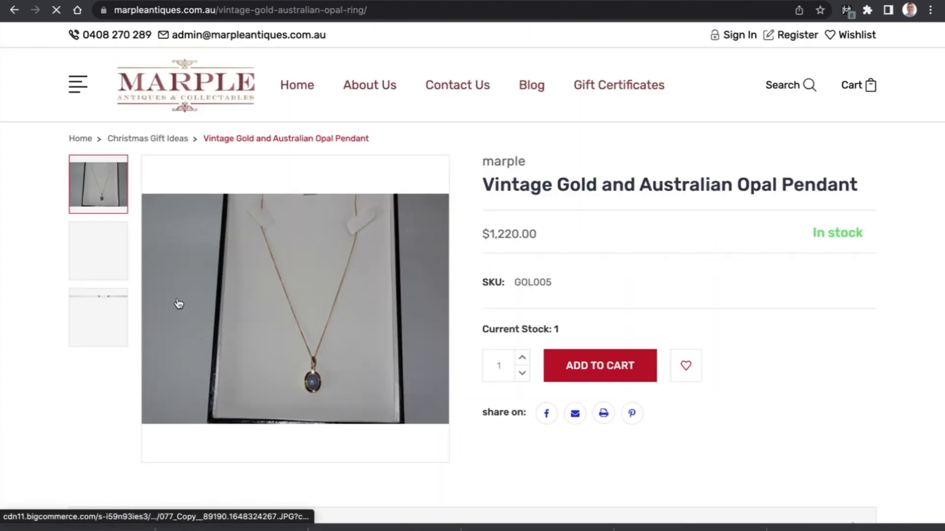
pyautogui.click(110, 245)
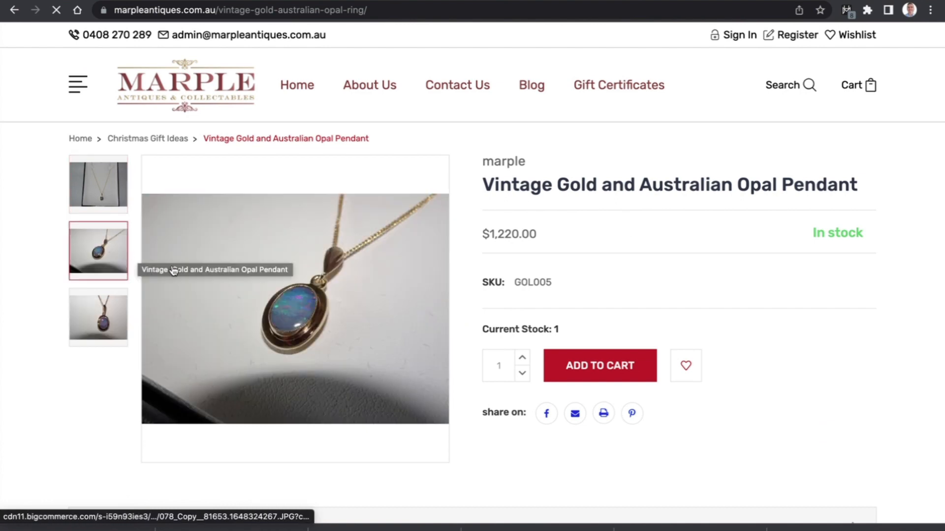
pyautogui.click(89, 336)
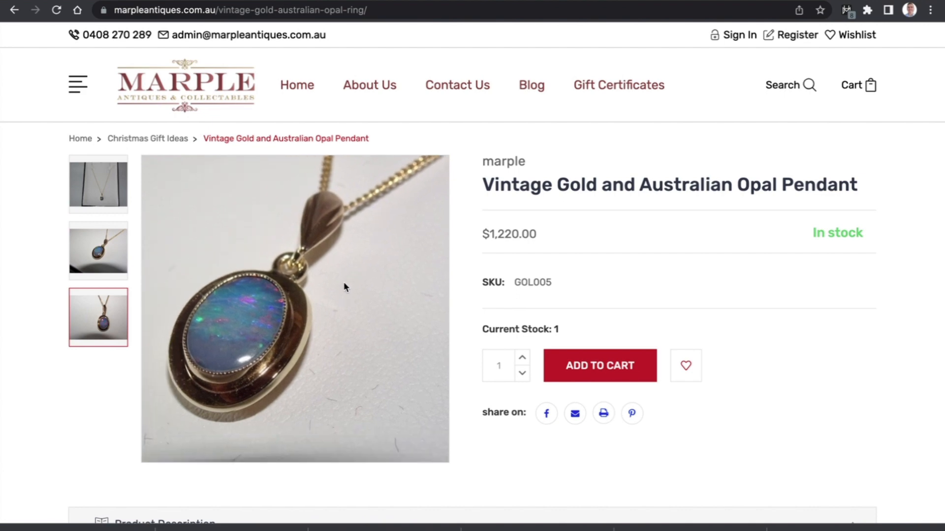
pyautogui.rightClick(344, 281)
pyautogui.click(375, 300)
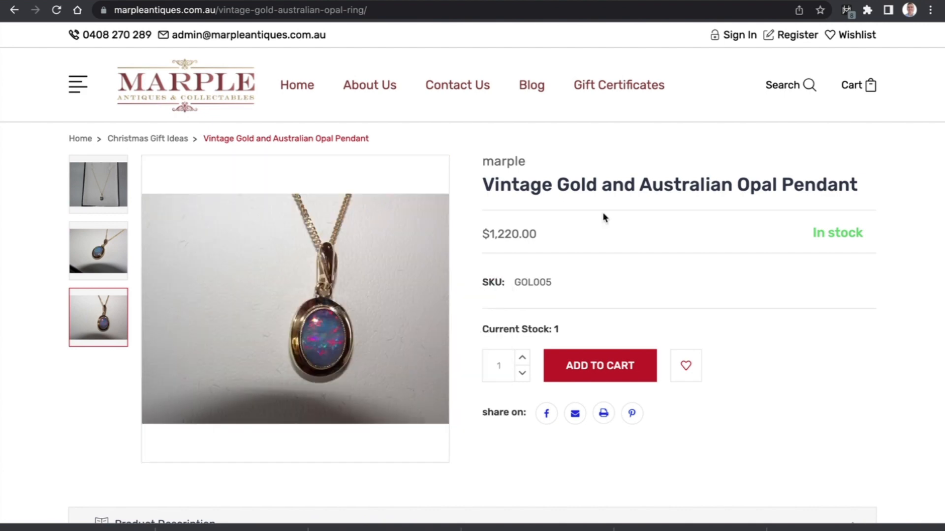
pyautogui.press('Return')
pyautogui.click(99, 184)
# Step: Leave the pendant's product page and open page 3 of the Christmas Gift Ideas listing
pyautogui.click(11, 10)
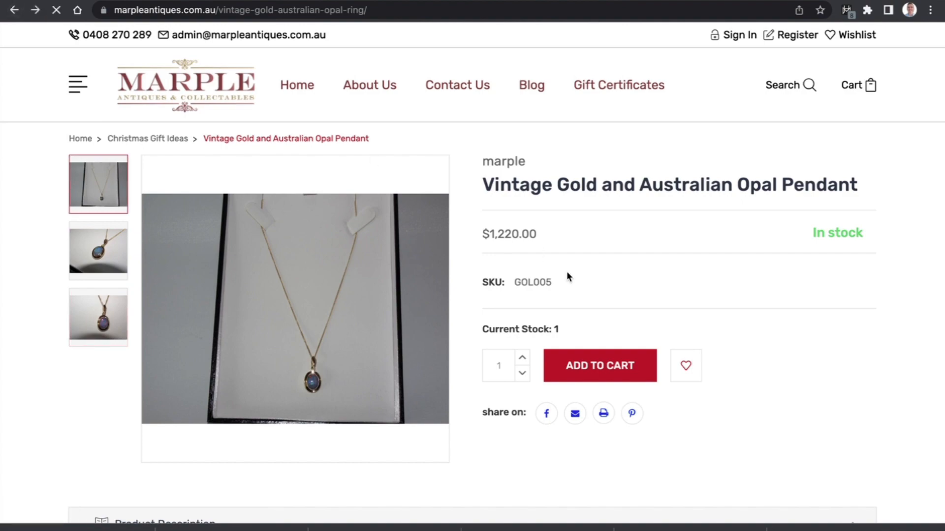
pyautogui.click(466, 322)
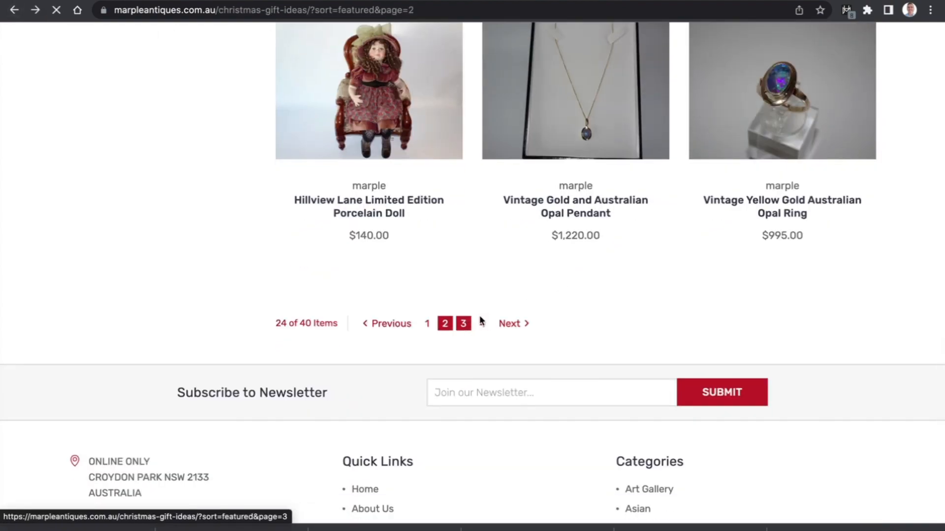
pyautogui.scroll(-8, 584, 303)
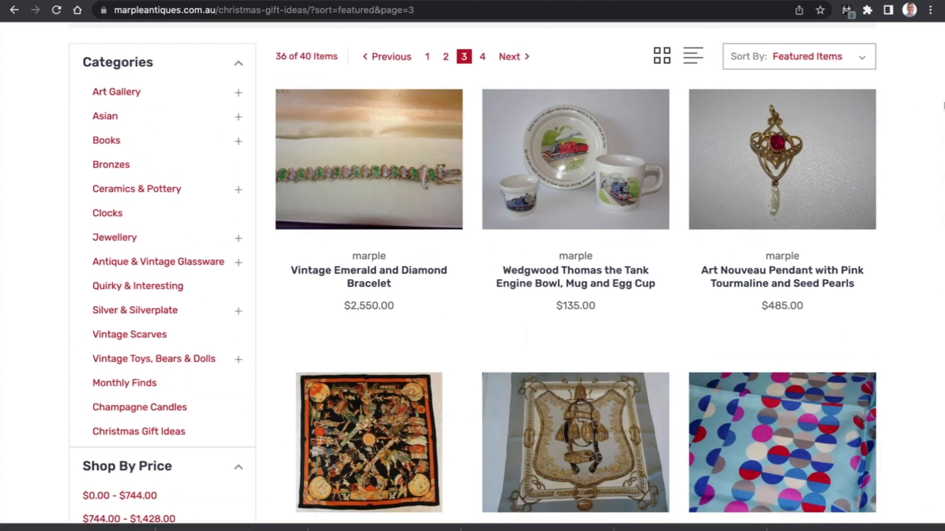
# Step: Open the Vintage Emerald and Diamond Bracelet, compare its photos, and save the second one
pyautogui.moveTo(419, 182)
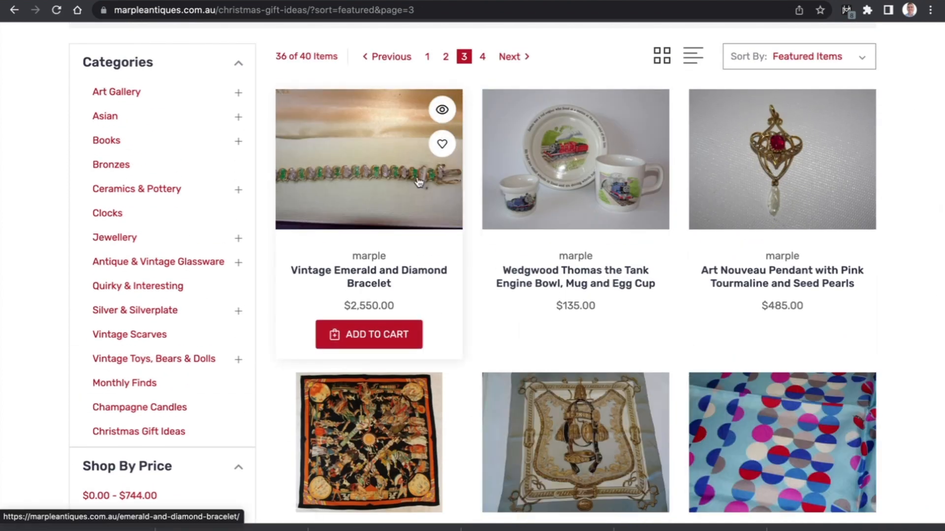
pyautogui.click(366, 168)
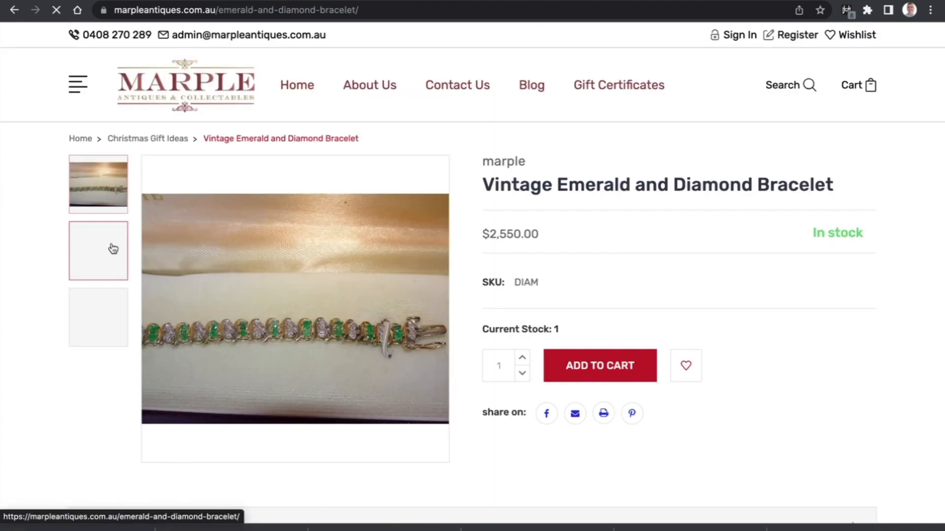
pyautogui.click(112, 246)
pyautogui.click(100, 328)
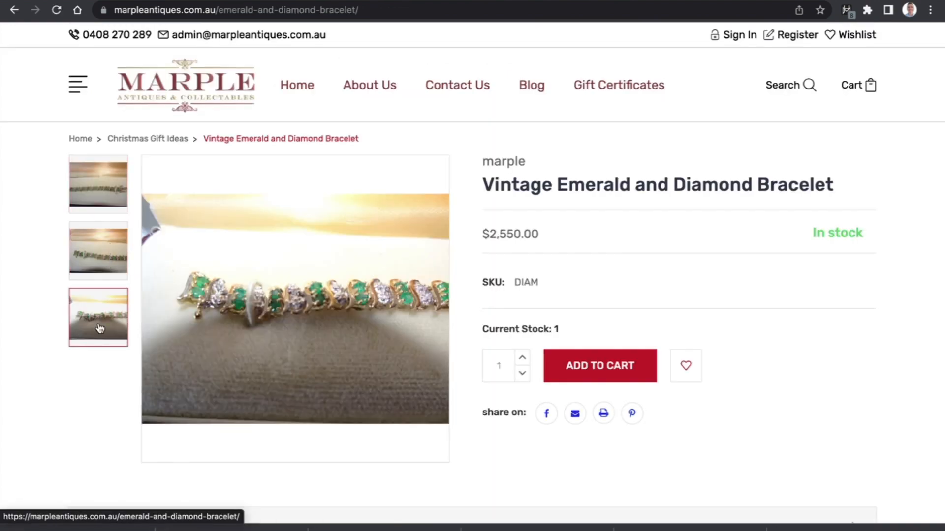
pyautogui.click(95, 205)
pyautogui.click(102, 311)
pyautogui.click(100, 263)
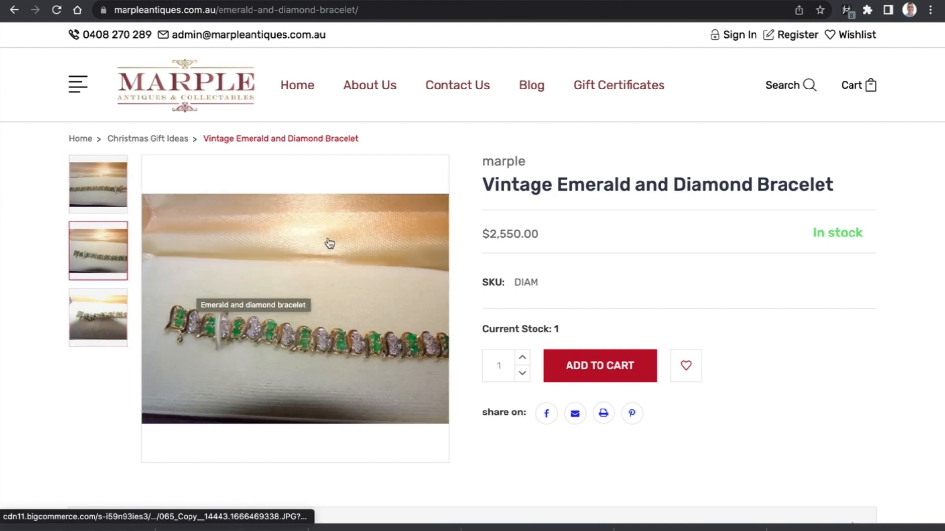
pyautogui.rightClick(333, 295)
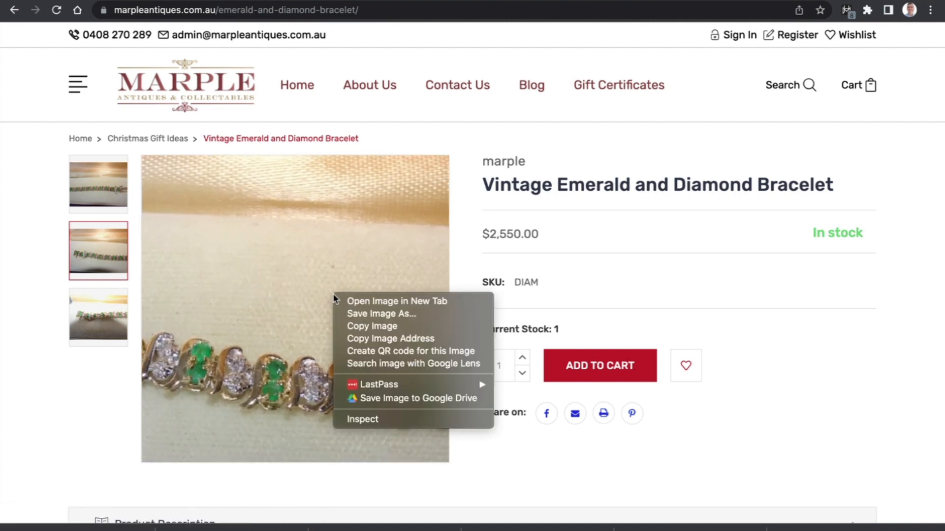
pyautogui.click(361, 313)
pyautogui.press('Return')
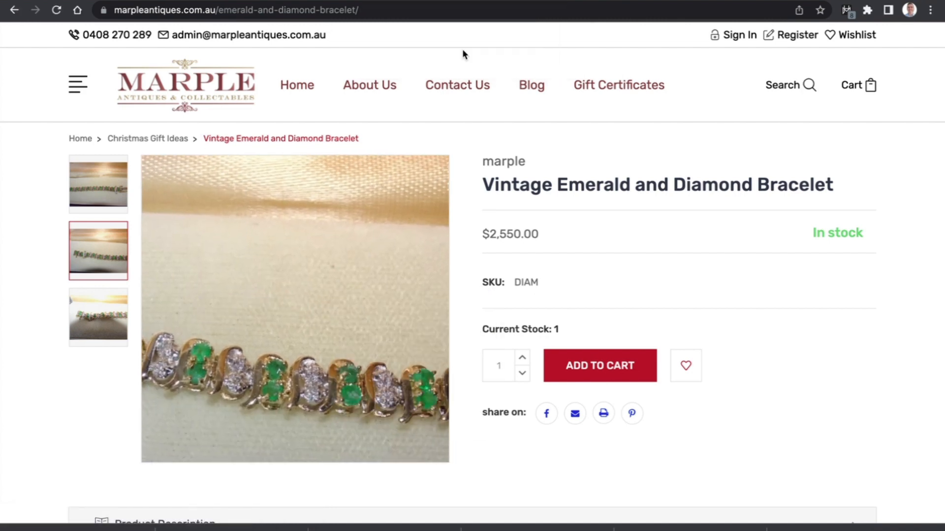
# Step: Go back to page 3, open the Native American (Navajo) Sterling Silver and Turquoise Necklace, and save its main photo to Downloads
pyautogui.hscroll(-5, 462, 48)
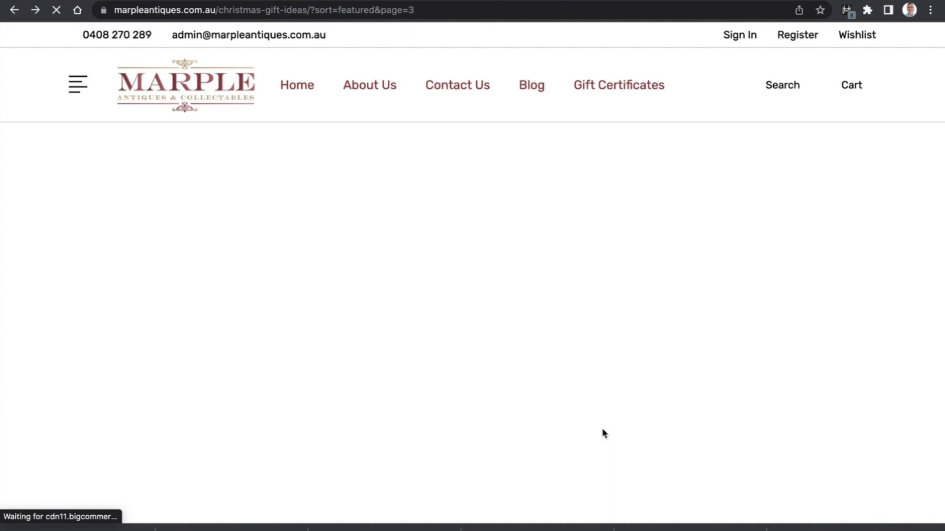
pyautogui.scroll(-4, 603, 431)
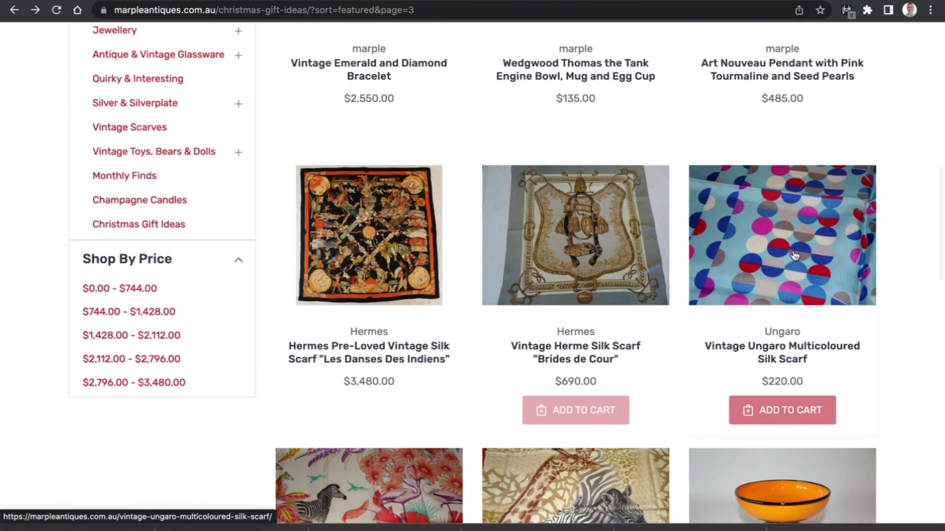
pyautogui.scroll(-5, 592, 285)
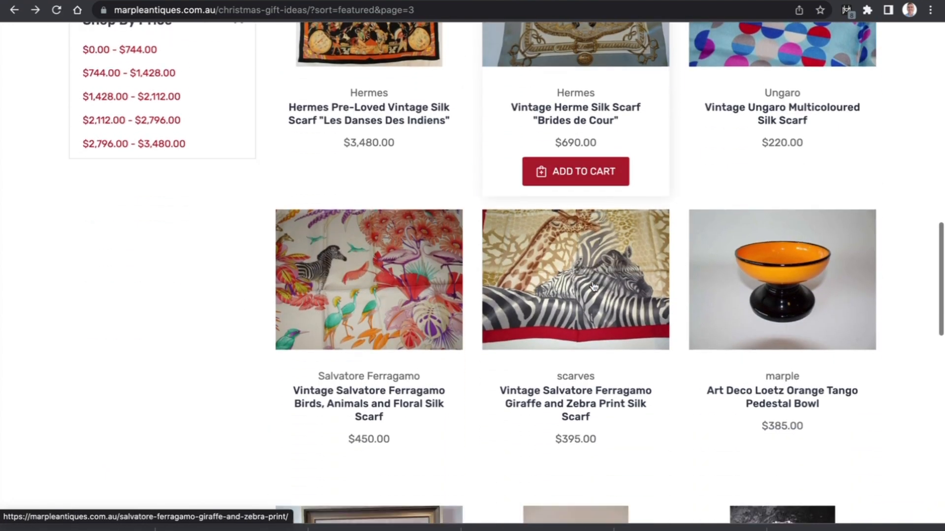
pyautogui.scroll(-7, 594, 287)
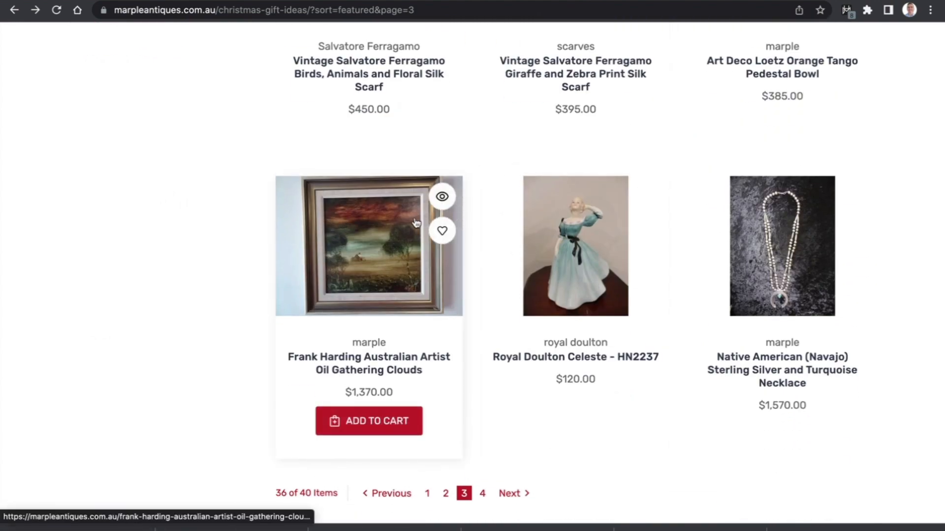
pyautogui.click(771, 244)
pyautogui.rightClick(305, 259)
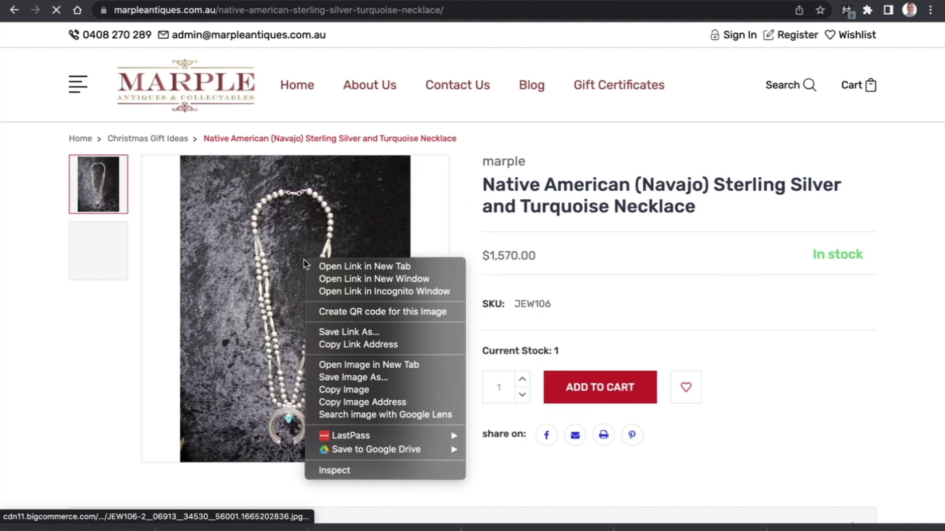
pyautogui.click(364, 377)
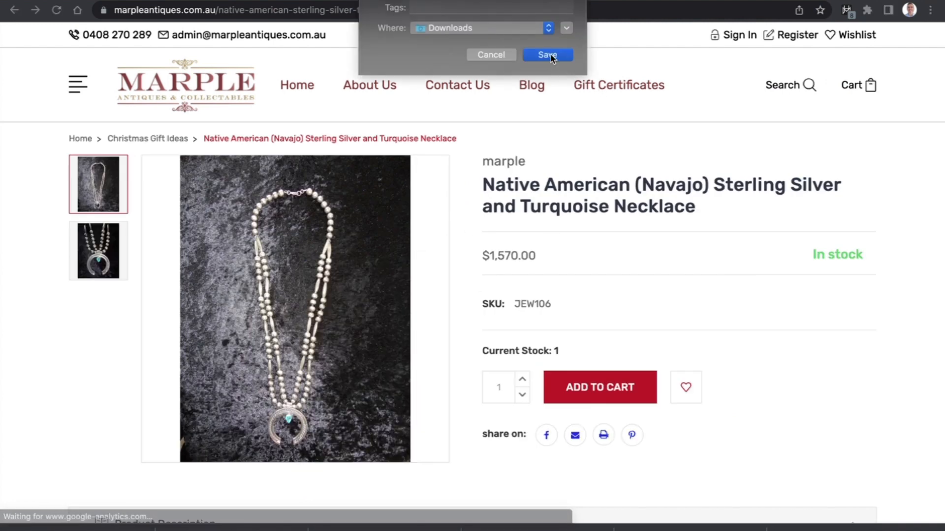
pyautogui.click(549, 54)
# Step: Return to page 3 of the gift listing, open Frank Harding Australian Artist Oil Gathering Clouds, and save its main photo to Downloads
pyautogui.hotkey('alt', 'Left')
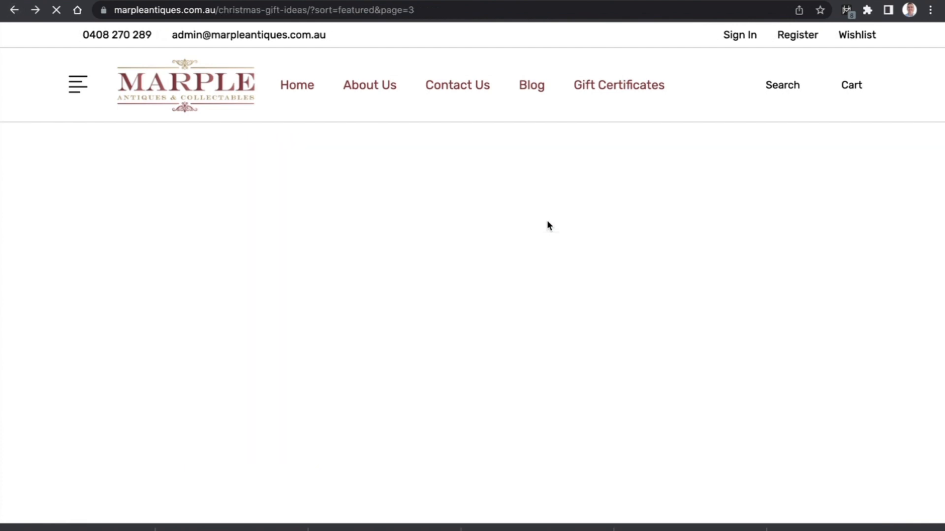
pyautogui.click(354, 167)
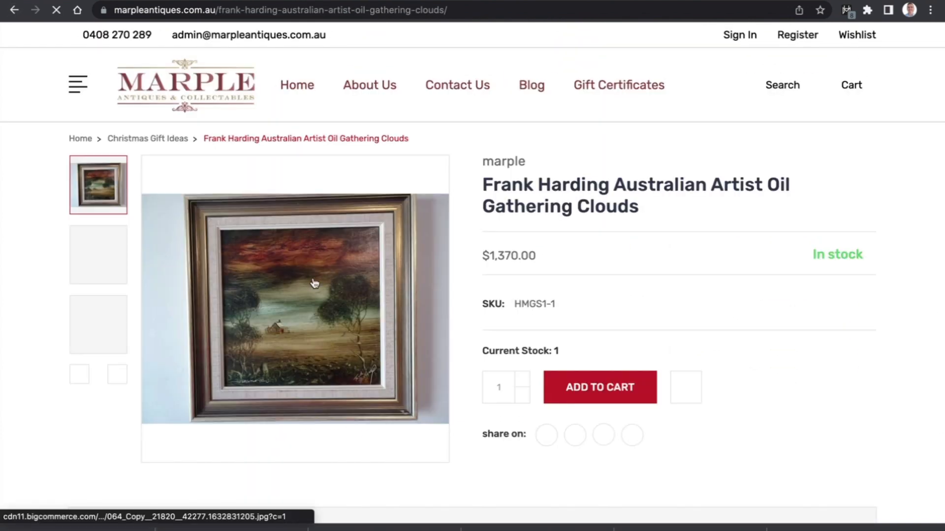
pyautogui.rightClick(315, 278)
pyautogui.click(382, 397)
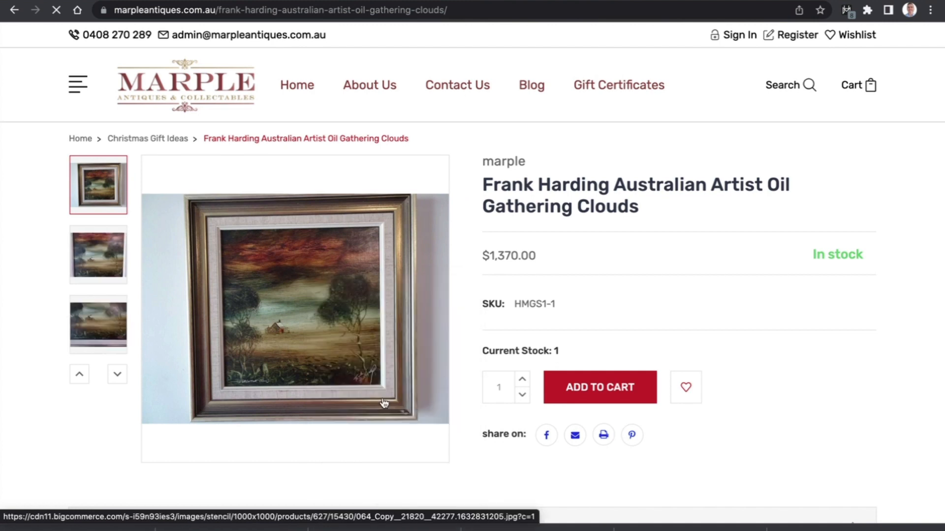
pyautogui.click(547, 55)
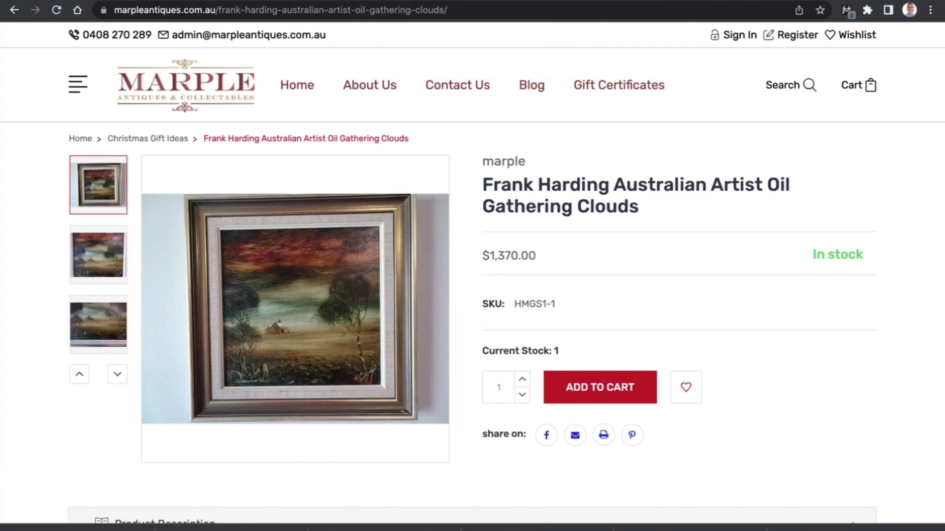
# Step: Search the web for "facebook ads library" in a new tab and open the Meta Ad Library
pyautogui.press('super+t')
pyautogui.write('facebook')
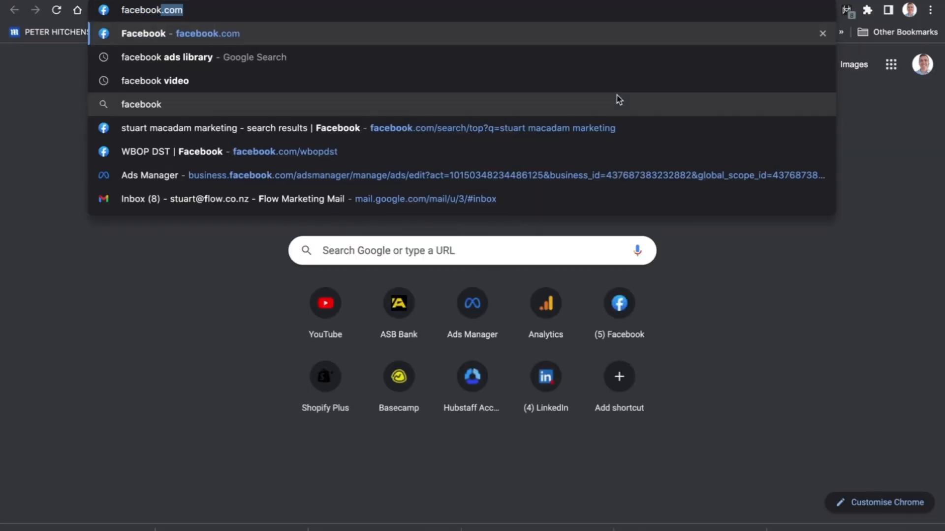
pyautogui.write(' ads library')
pyautogui.press('Return')
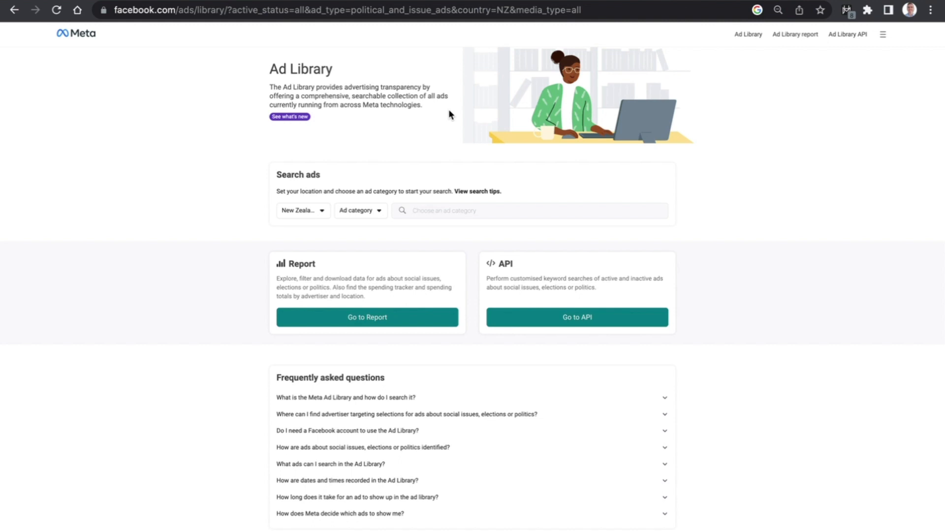
# Step: Search the Ad Library for "perfect christmas gift" with the country set to All and the category to All ads
pyautogui.click(309, 225)
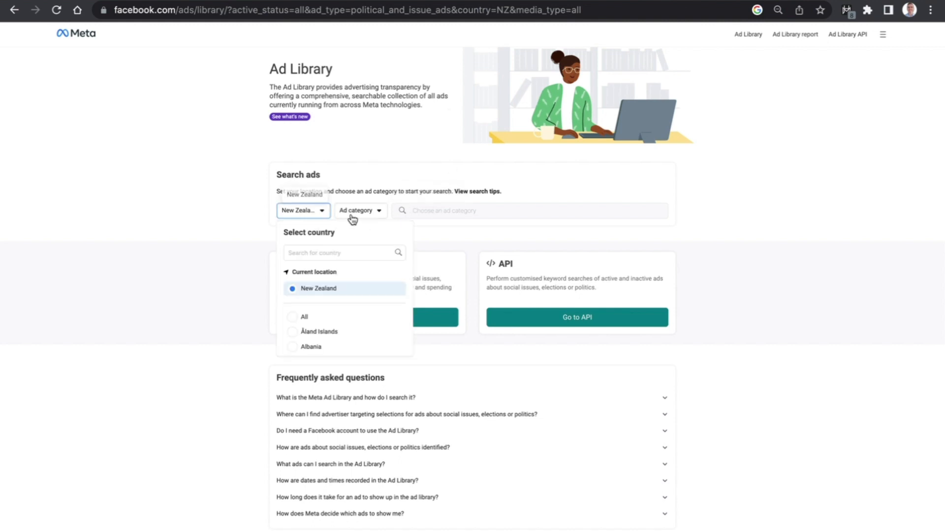
pyautogui.click(297, 318)
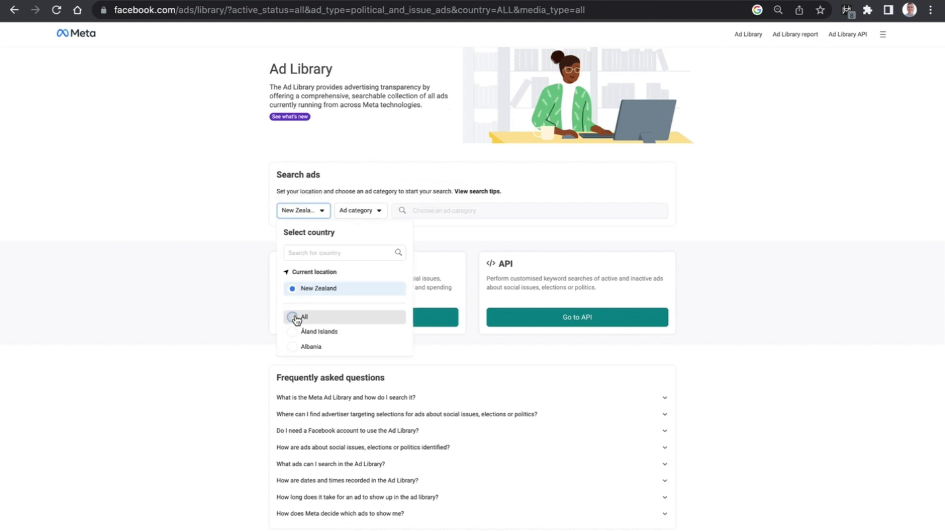
pyautogui.click(357, 211)
pyautogui.click(325, 251)
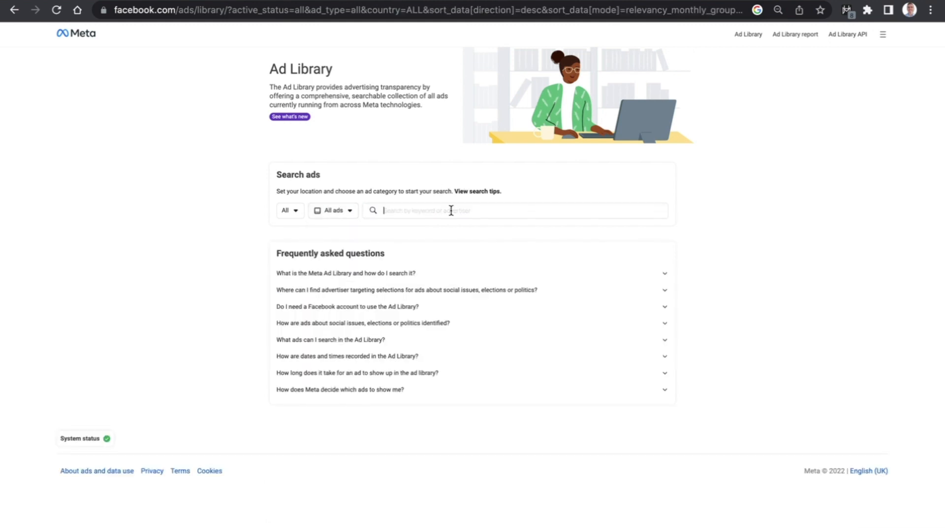
pyautogui.write('perfect chris')
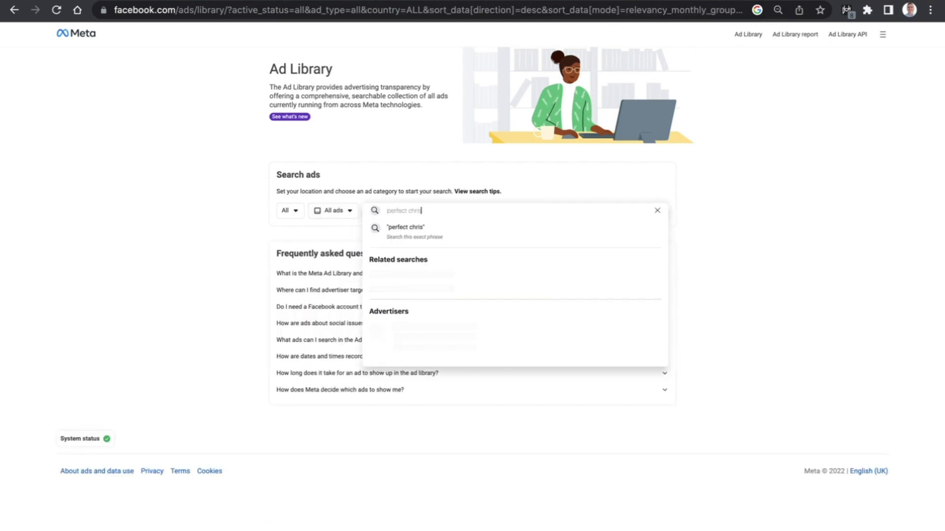
pyautogui.write('tmas gift')
pyautogui.press('Return')
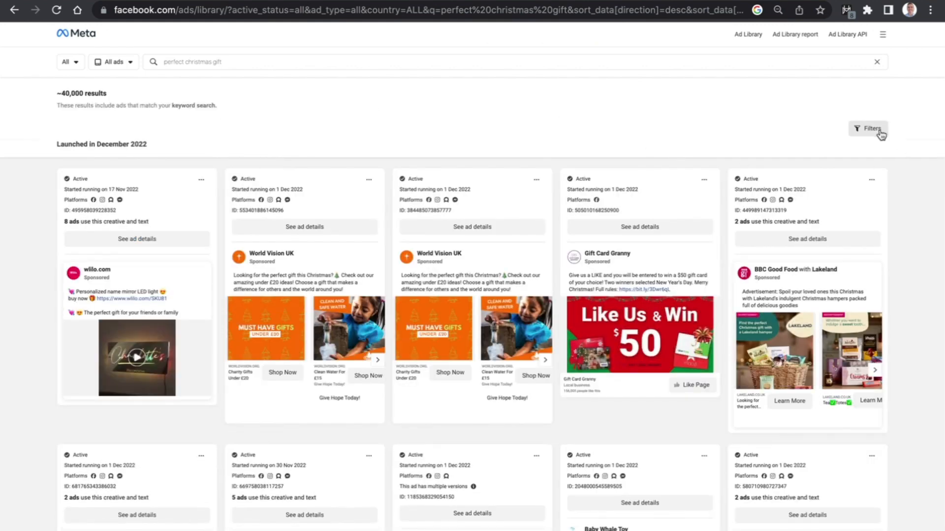
# Step: Filter the ad results to active ads in English
pyautogui.click(879, 131)
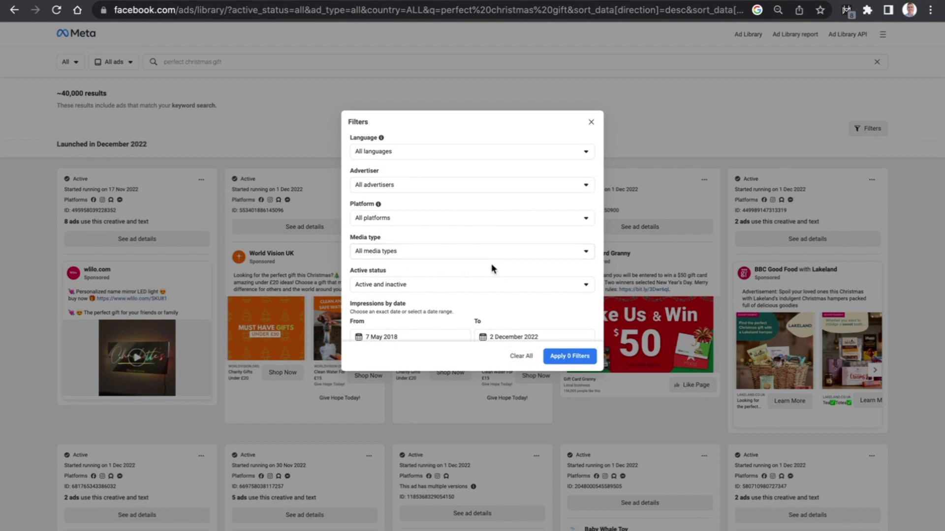
pyautogui.click(438, 287)
pyautogui.click(401, 322)
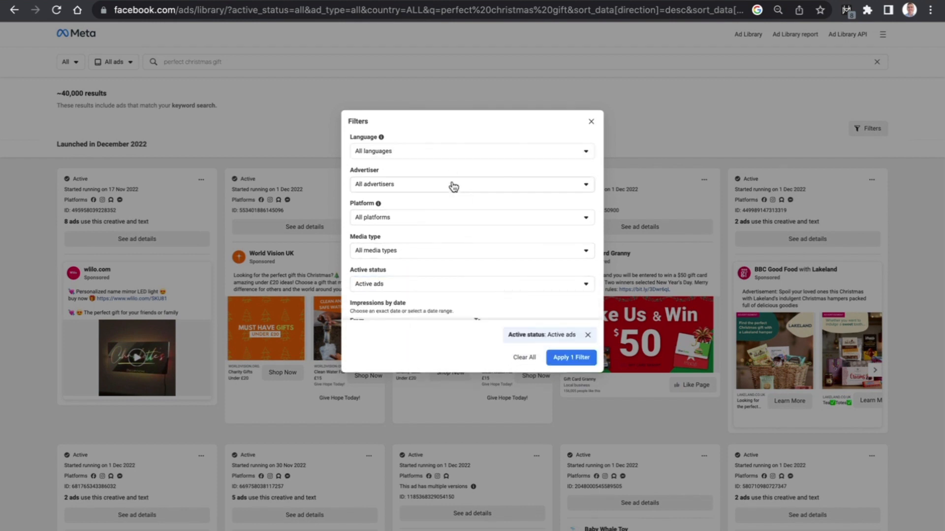
pyautogui.click(462, 152)
pyautogui.write('engl')
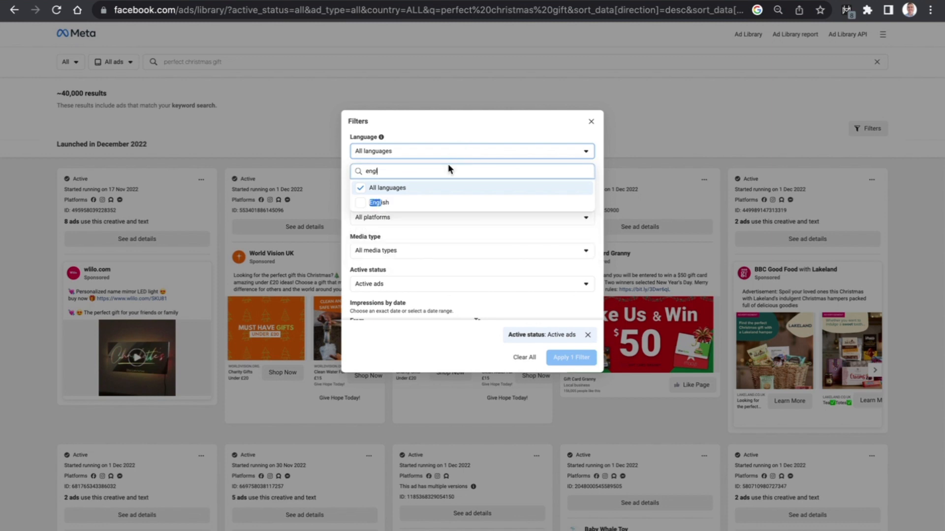
pyautogui.click(396, 203)
pyautogui.click(597, 150)
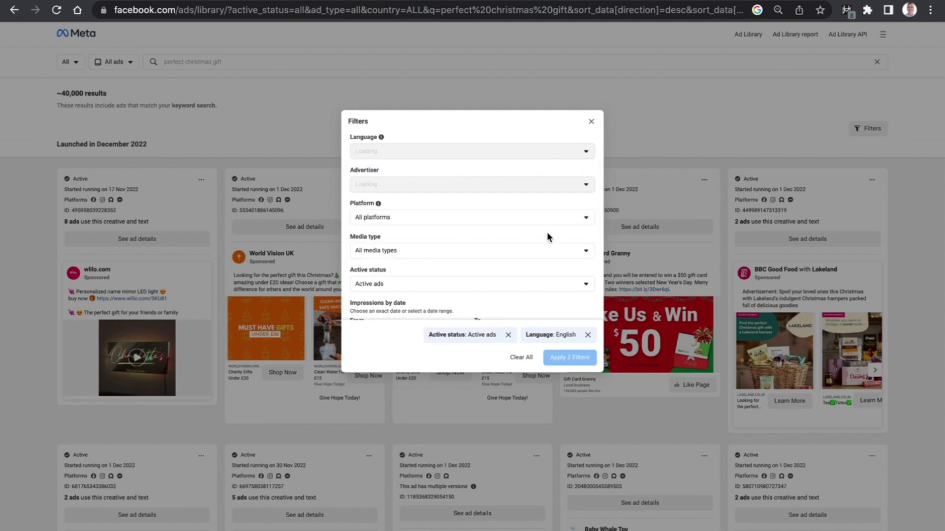
pyautogui.scroll(-2, 547, 237)
pyautogui.click(492, 303)
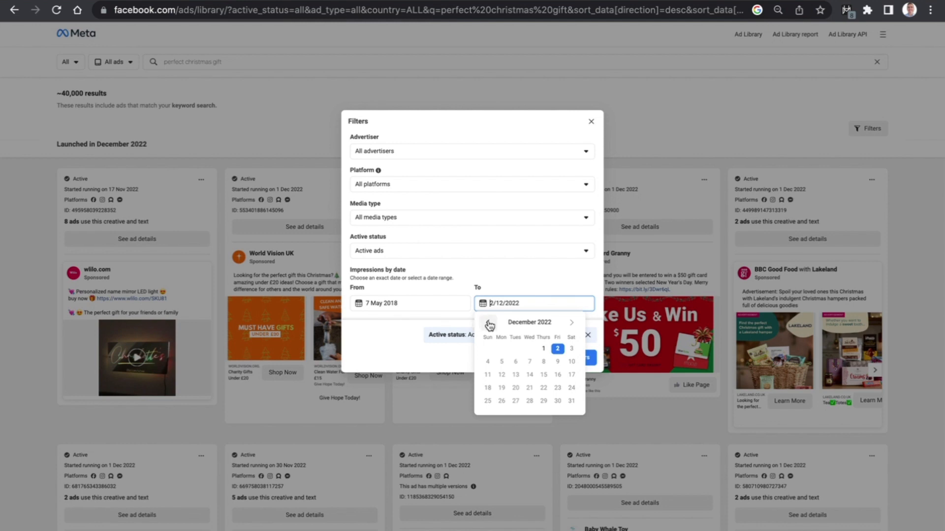
pyautogui.click(586, 274)
pyautogui.click(586, 359)
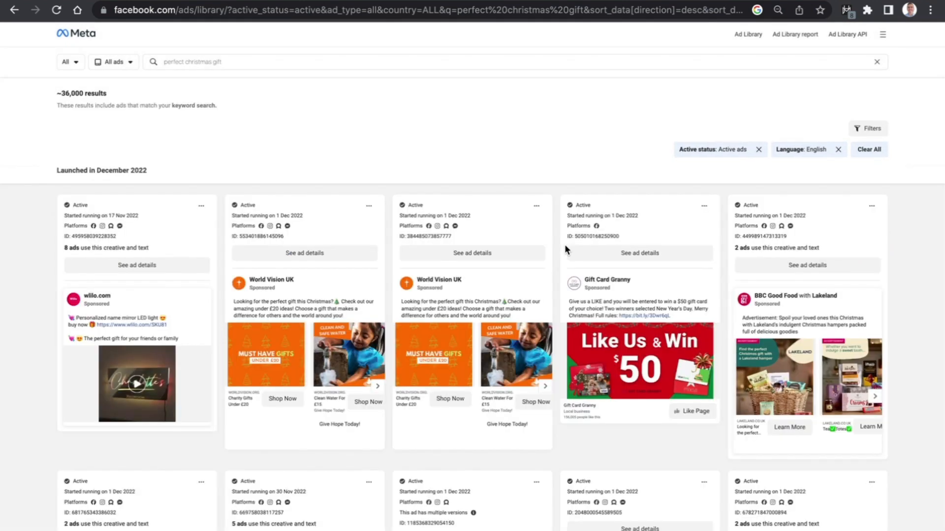
# Step: Browse the ads launched in November 2022 and copy the Seasons Gift Shop ad's text
pyautogui.scroll(-10, 565, 244)
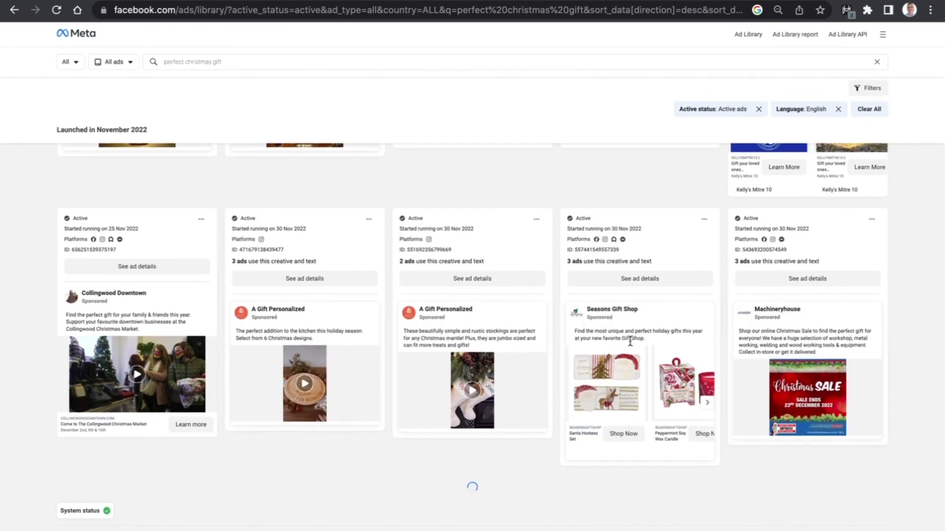
pyautogui.scroll(10, 630, 340)
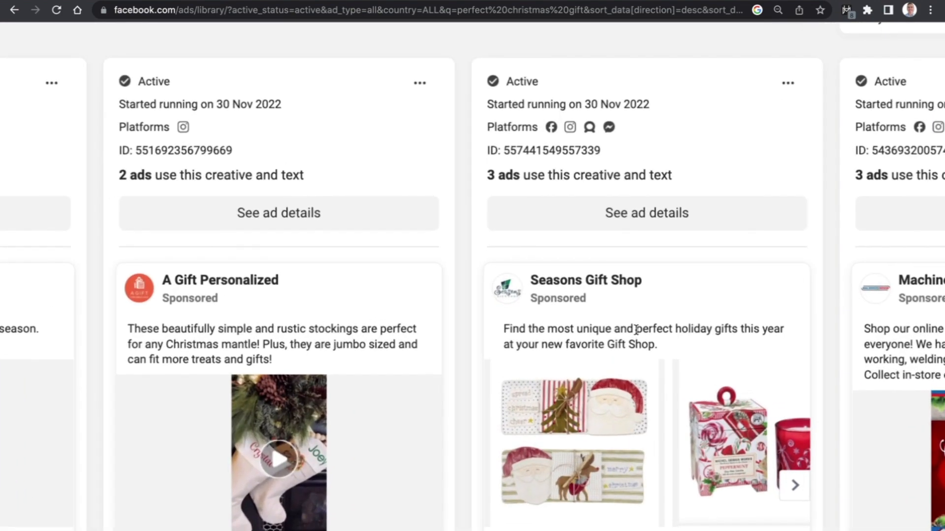
pyautogui.scroll(-10, 637, 331)
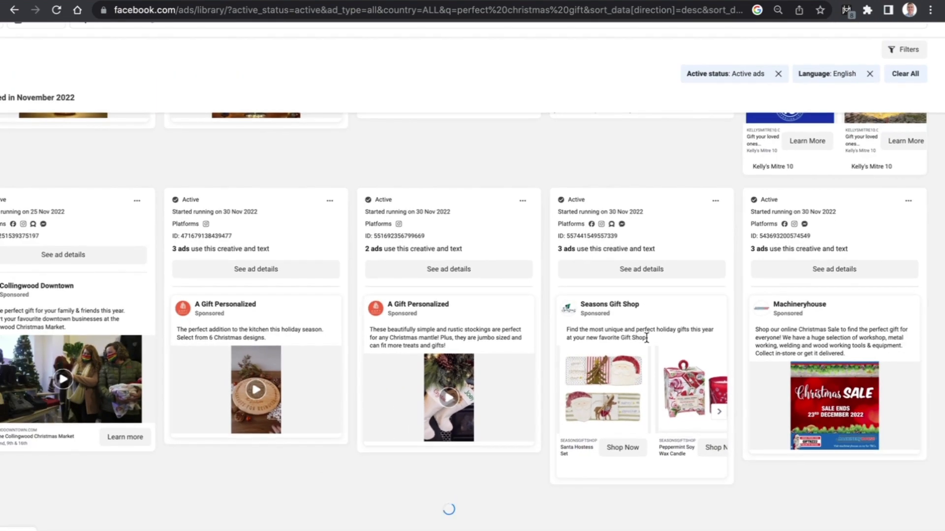
pyautogui.moveTo(646, 337); pyautogui.dragTo(565, 333)
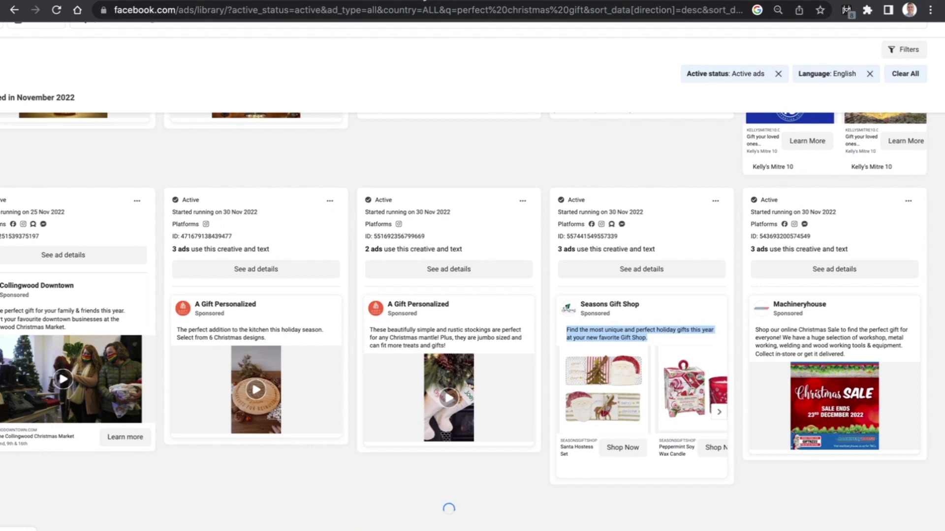
pyautogui.hotkey('ctrl', 'c')
# Step: Switch to Ads Manager and paste the copied text into the primary text of Ad 1
pyautogui.hotkey('alt', 'Tab')
pyautogui.click(515, 288)
pyautogui.hotkey('ctrl', 'v')
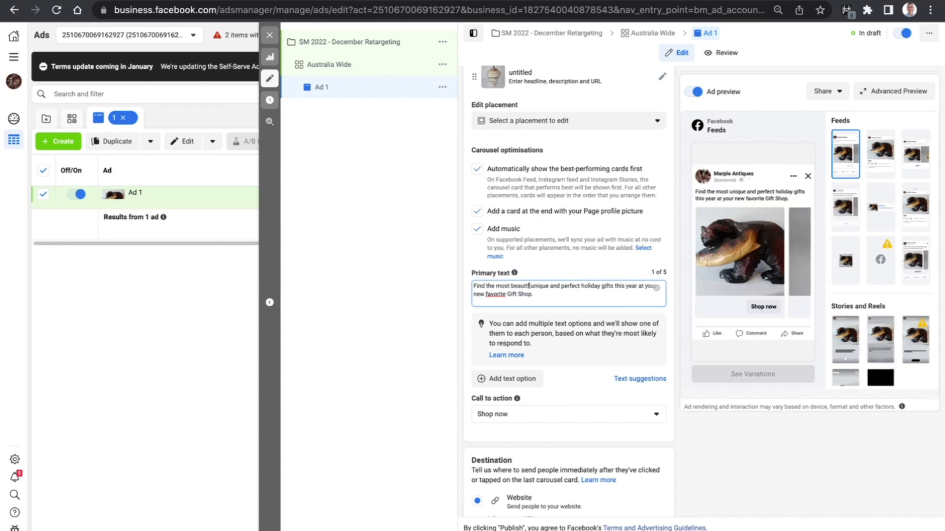
# Step: Reword the primary text's opening to "Find the most beautiful, charming & unique holiday gifts", removing "and perfect"
pyautogui.write('beautiful,')
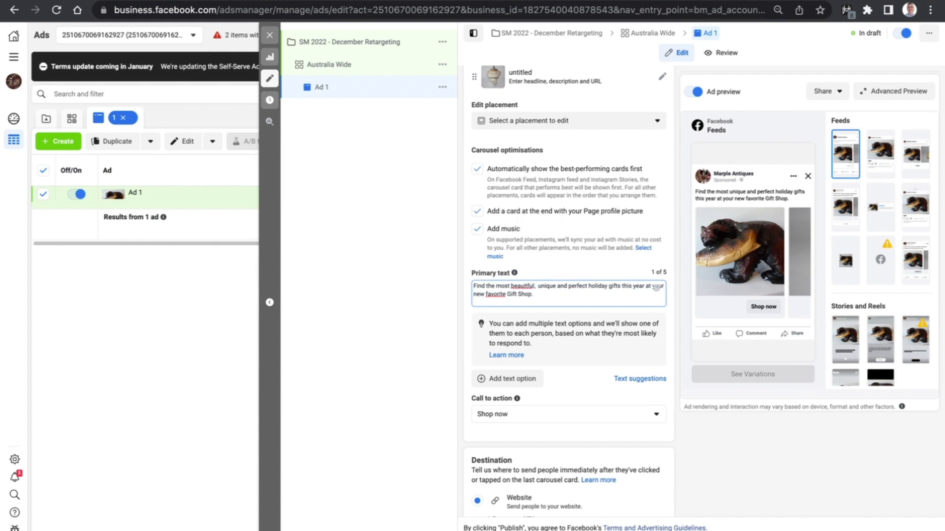
pyautogui.rightClick(522, 286)
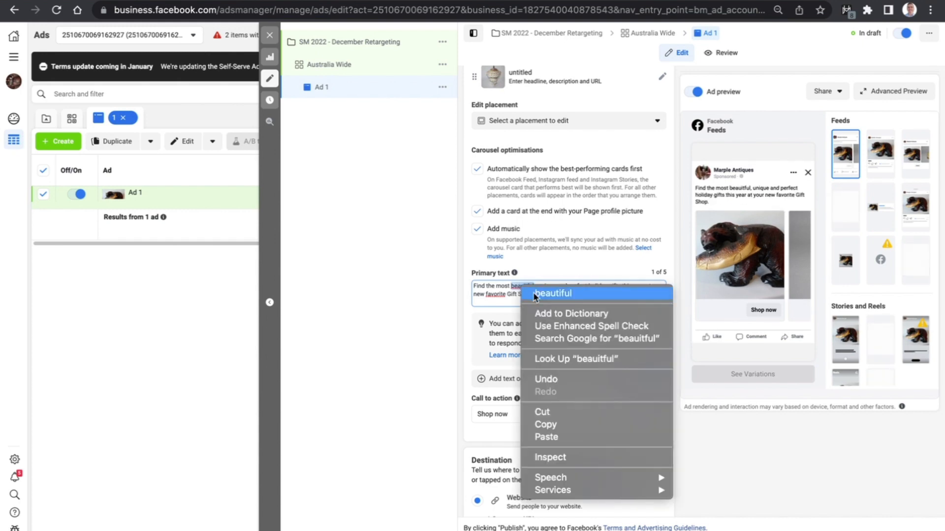
pyautogui.click(553, 293)
pyautogui.write(',')
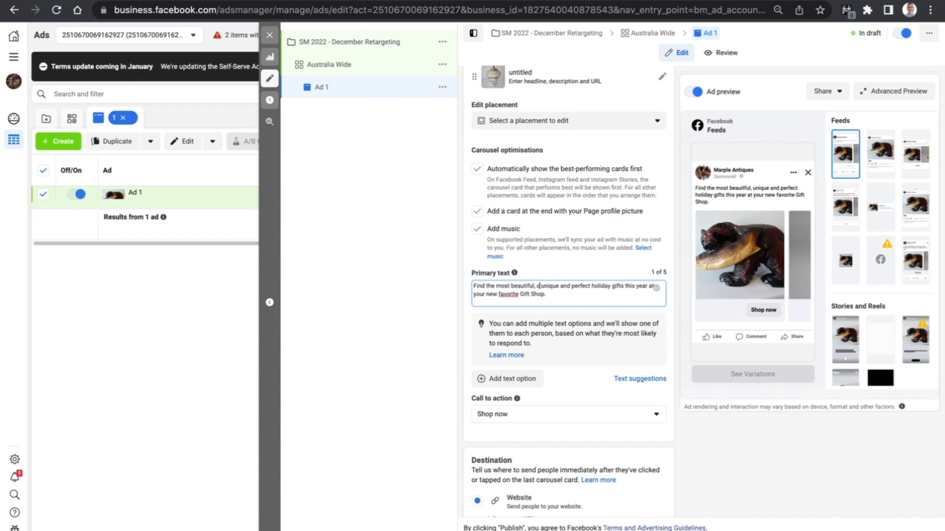
pyautogui.write(' charming')
pyautogui.write(',')
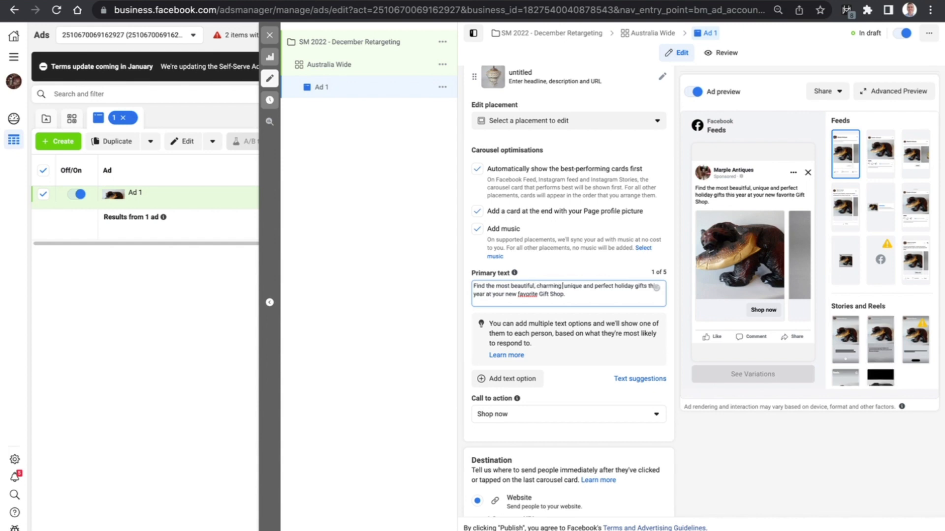
pyautogui.write(' &')
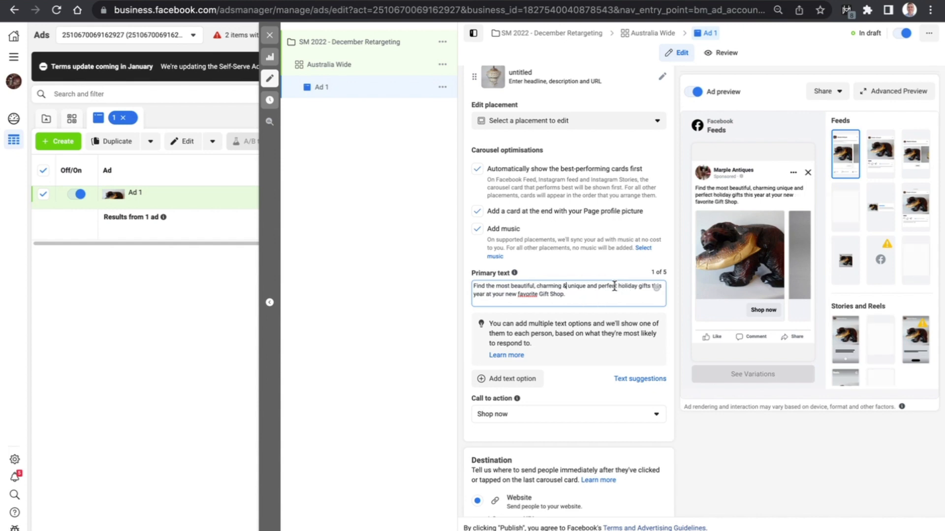
pyautogui.moveTo(588, 286); pyautogui.dragTo(617, 286)
pyautogui.press('BackSpace')
pyautogui.press('BackSpace')
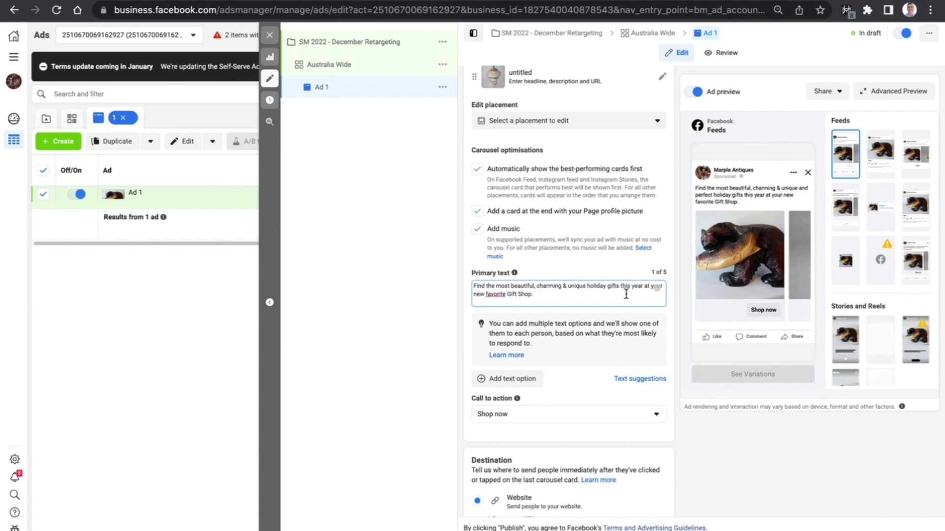
# Step: Replace the end of the primary text after "holiday gifts" with "this year at Marple Antiques & Collectibles."
pyautogui.moveTo(626, 294); pyautogui.dragTo(623, 287)
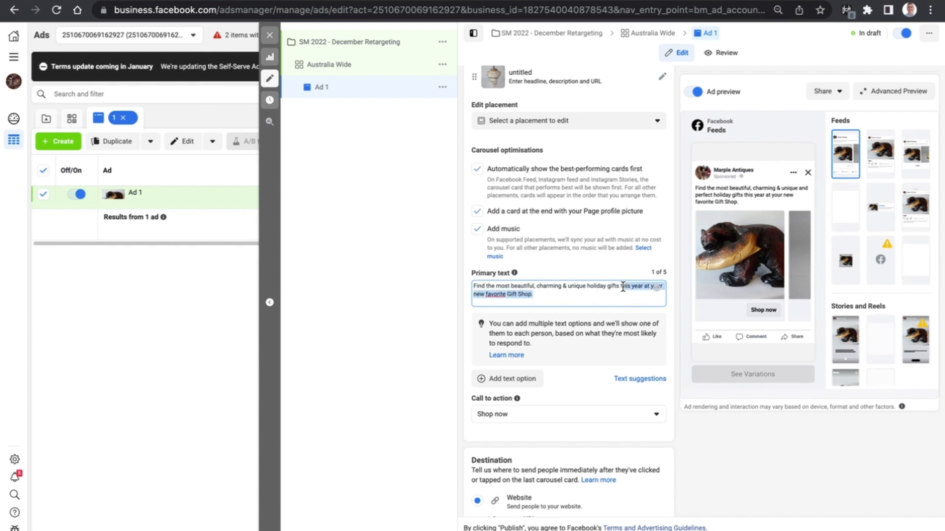
pyautogui.press('BackSpace')
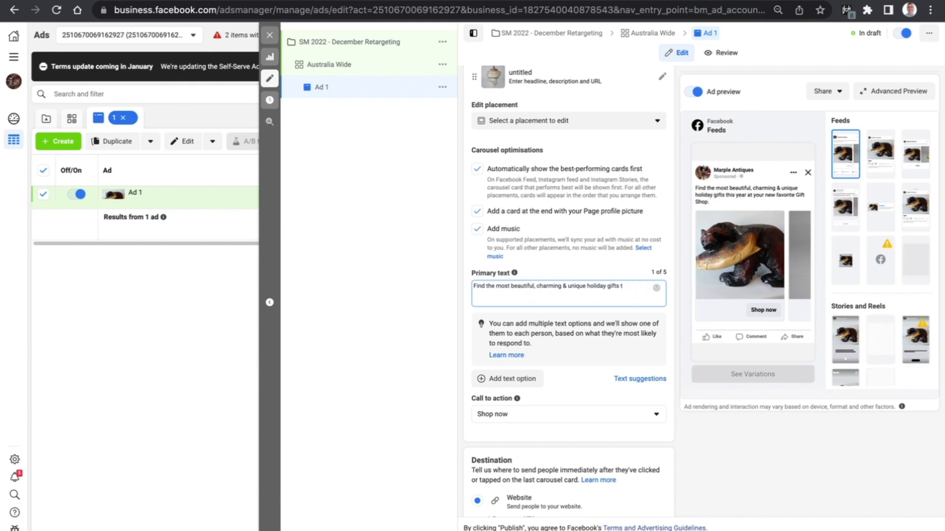
pyautogui.write('his')
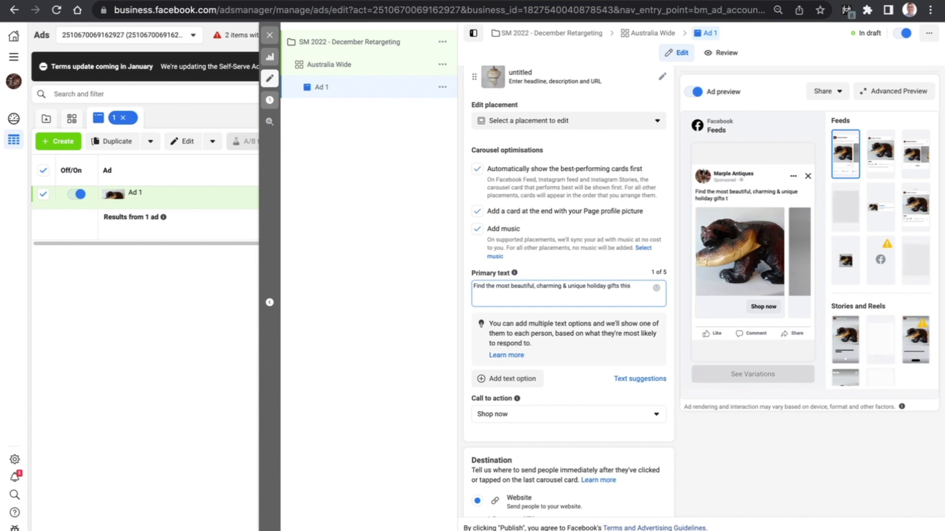
pyautogui.write(' year at Marple Antiques')
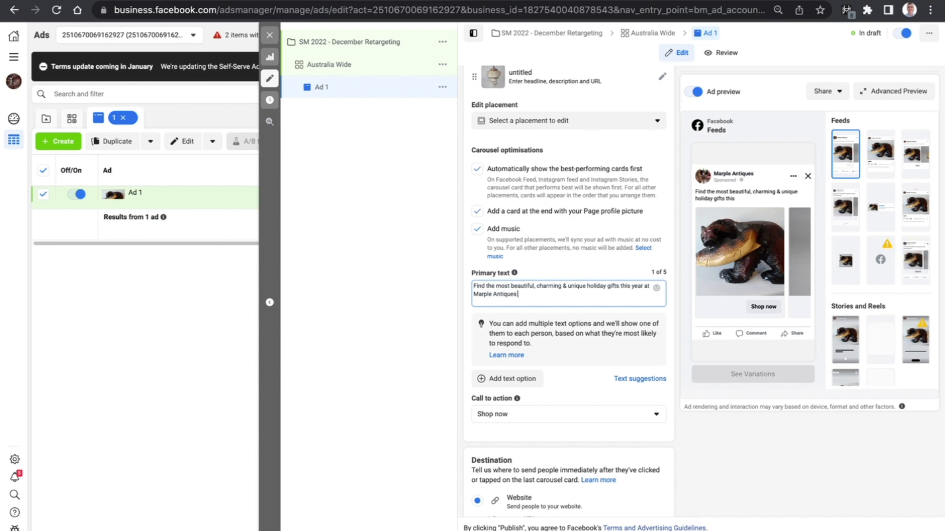
pyautogui.write(' & Collectibles')
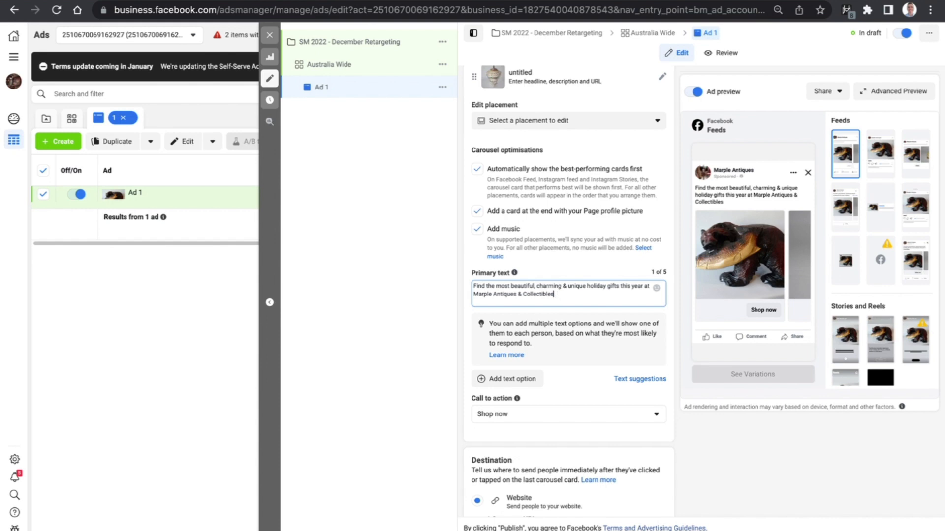
pyautogui.write('.')
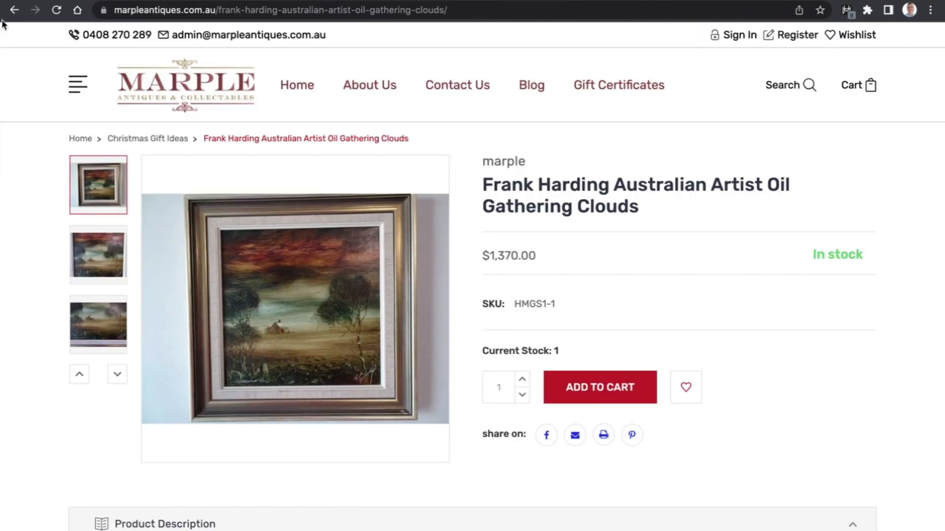
# Step: Return to the Christmas gift ideas category on the Marple Antiques website, strip the sort and page parameters from its address, and copy the URL
pyautogui.click(6, 17)
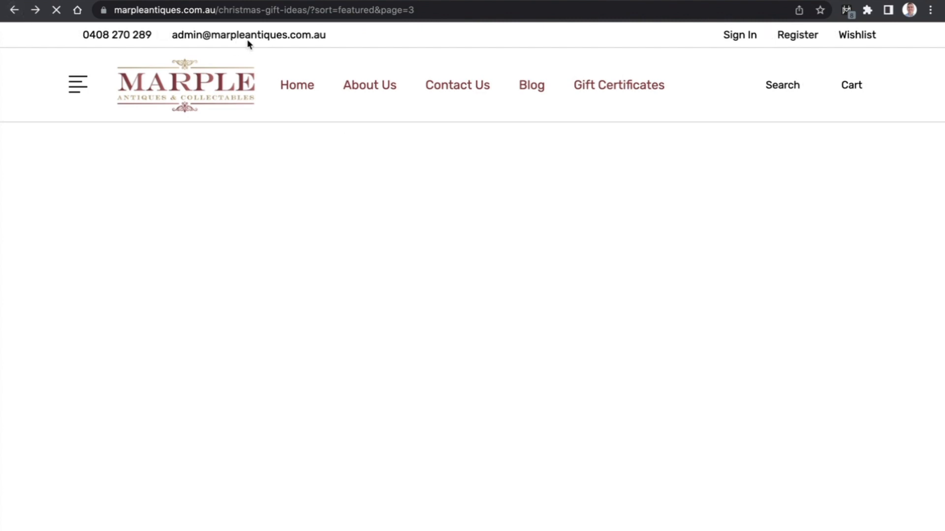
pyautogui.moveTo(455, 11); pyautogui.dragTo(346, 14)
pyautogui.press('BackSpace')
pyautogui.press('BackSpace')
pyautogui.press('BackSpace')
pyautogui.press('BackSpace')
pyautogui.press('Return')
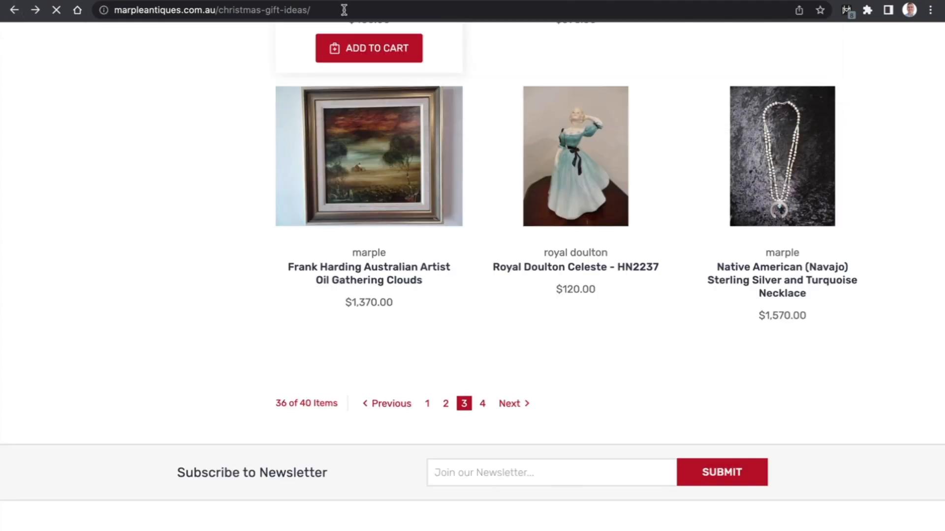
pyautogui.click(344, 10)
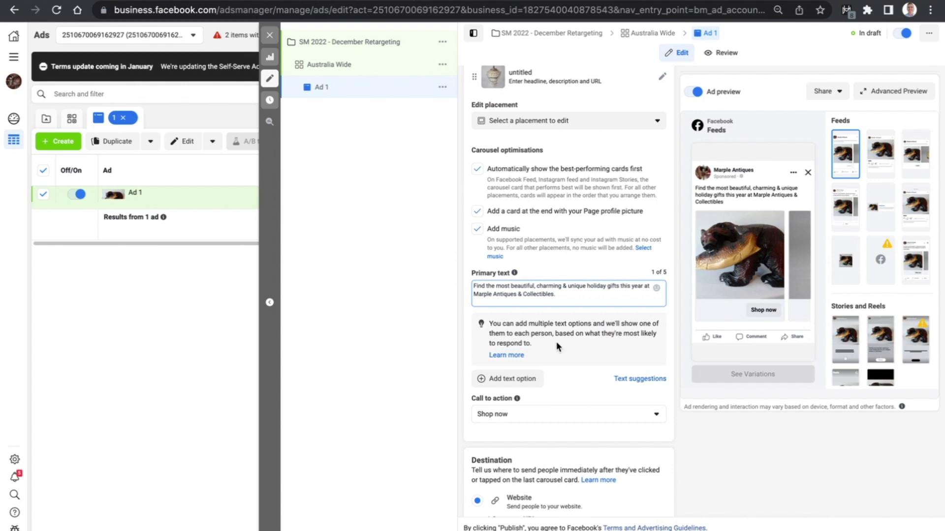
pyautogui.scroll(-5, 518, 415)
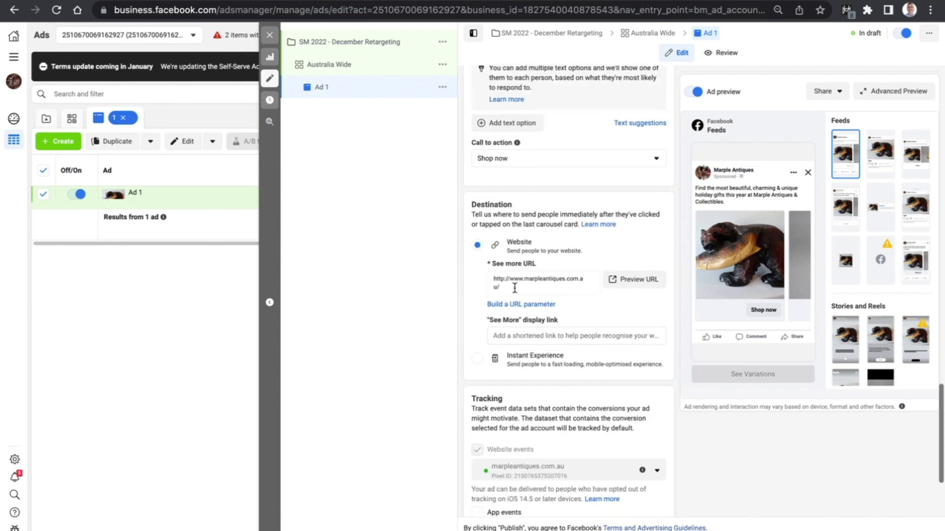
pyautogui.click(514, 288)
pyautogui.hotkey('ctrl', 'a')
pyautogui.hotkey('ctrl', 'v')
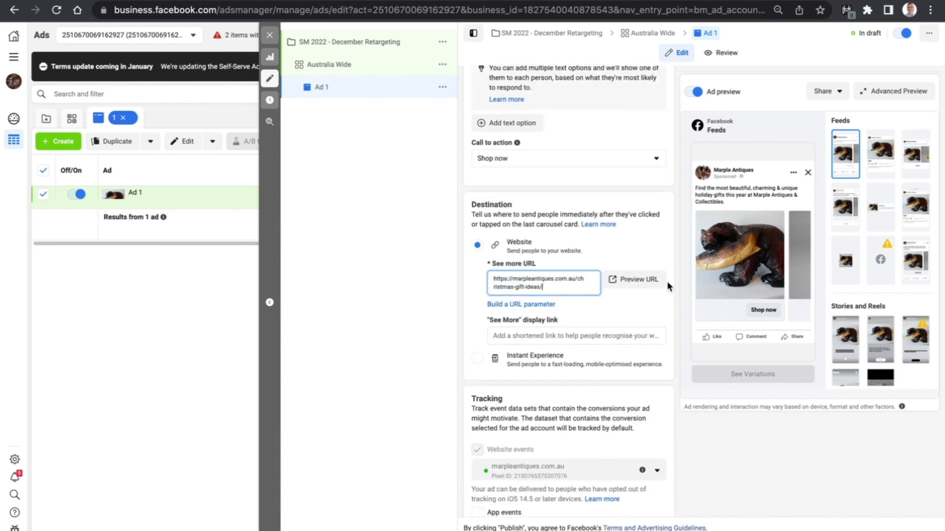
# Step: Enter "Christmas Gifts" as the headline of the Japanese Hokkaido Carved Bear card and apply it to all carousel cards
pyautogui.scroll(10, 671, 265)
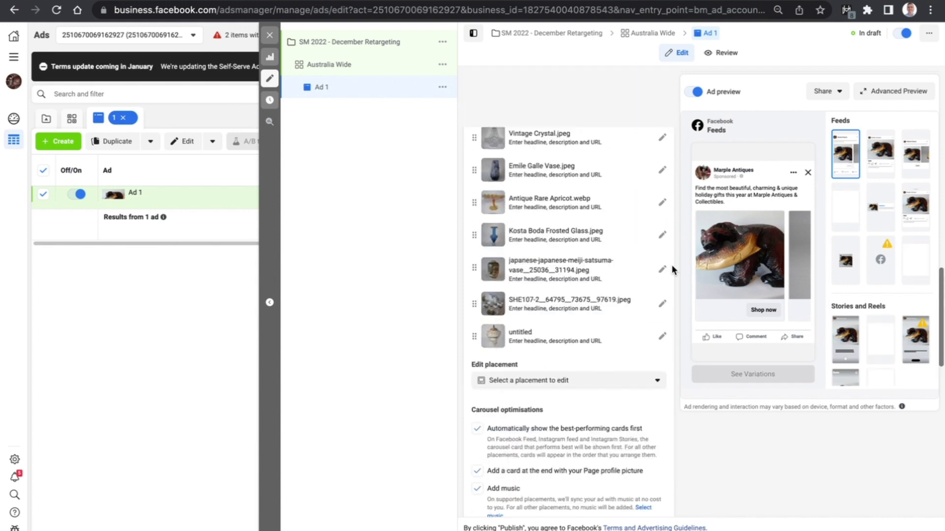
pyautogui.scroll(6, 671, 270)
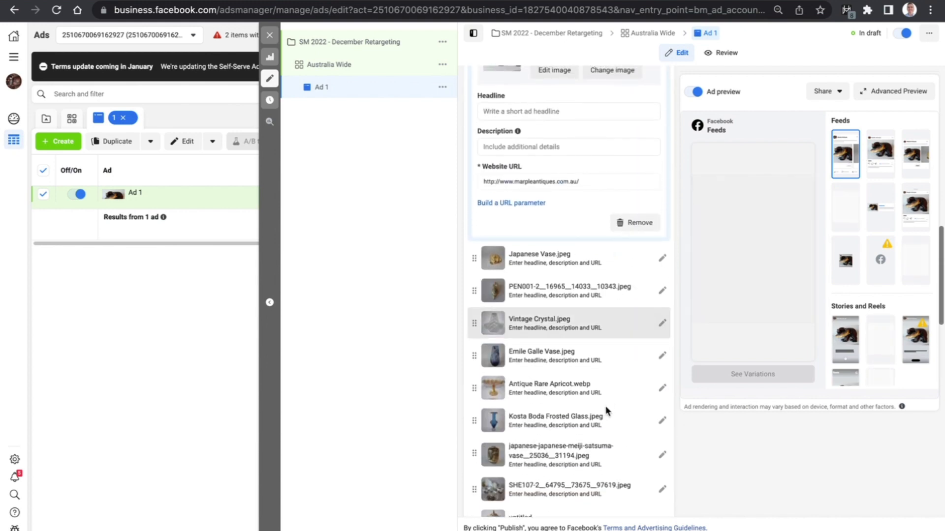
pyautogui.scroll(2, 587, 354)
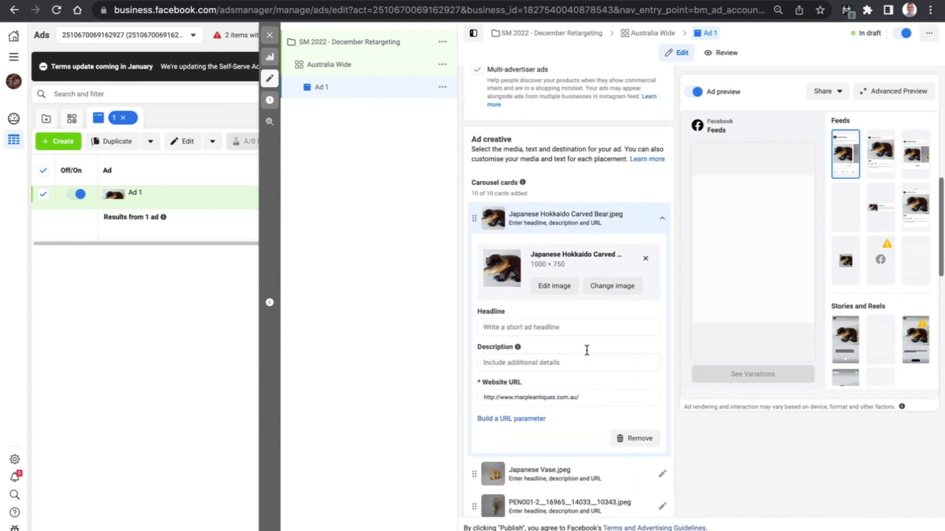
pyautogui.click(527, 332)
pyautogui.write('C')
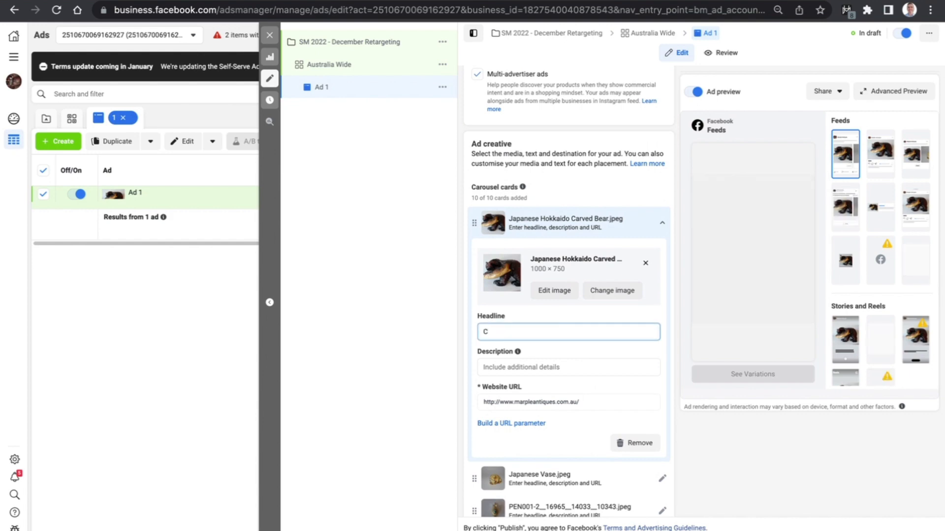
pyautogui.write('hristmas Gifts')
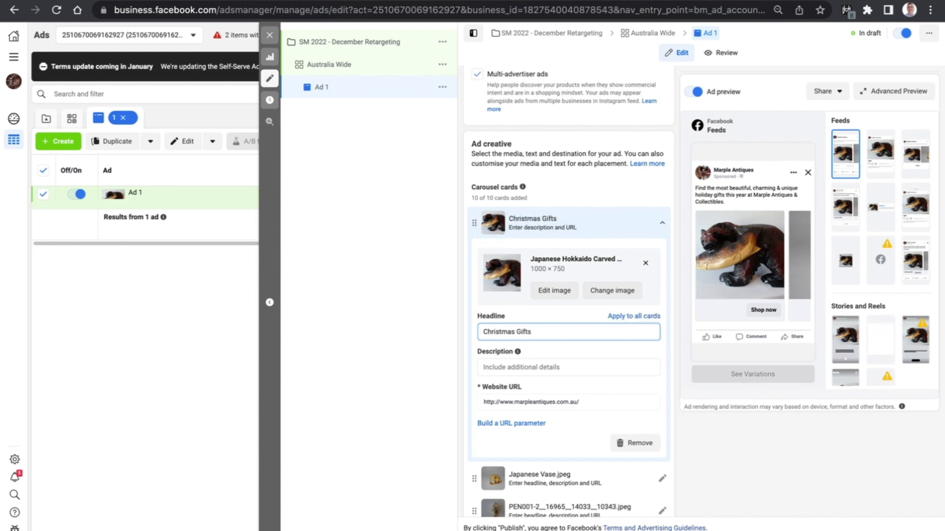
pyautogui.click(638, 318)
# Step: Change the headline of the PEN001-2 pendant card to "Christmas Gift Ideas"
pyautogui.scroll(-3, 638, 320)
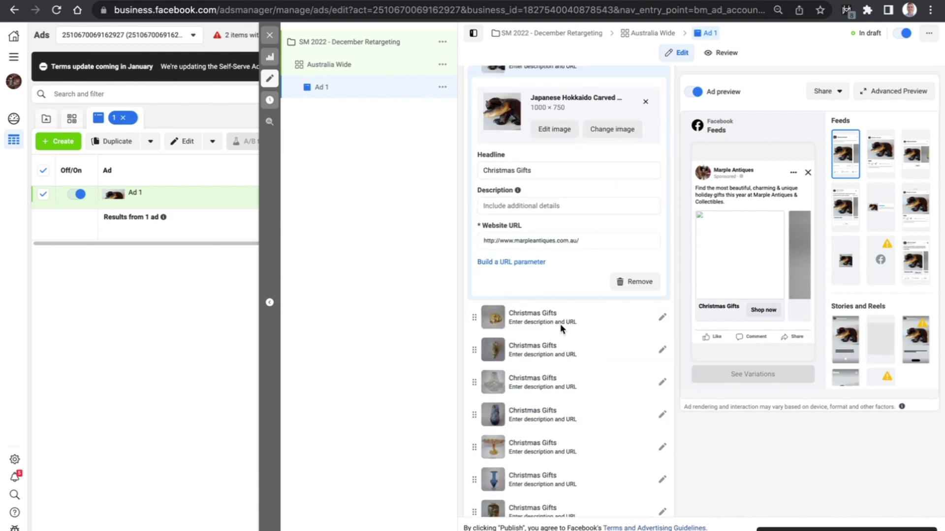
pyautogui.scroll(-2, 560, 323)
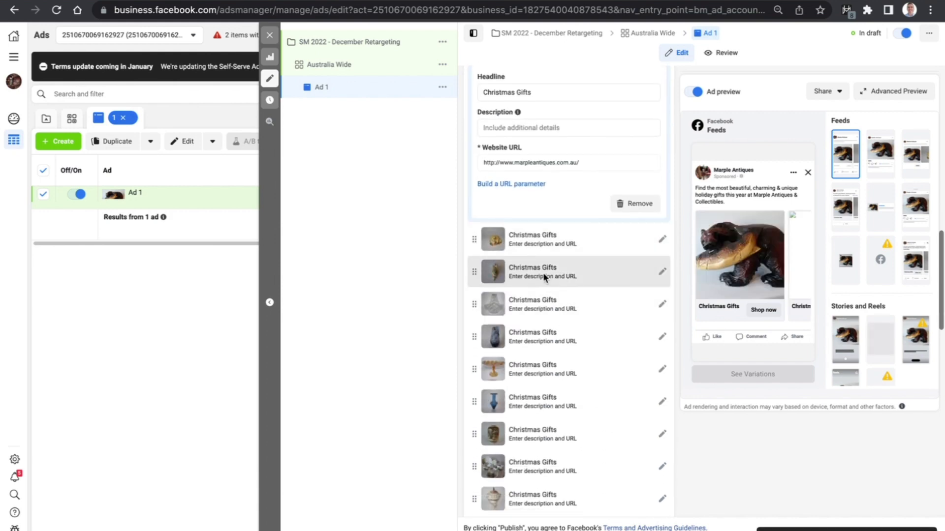
pyautogui.click(542, 273)
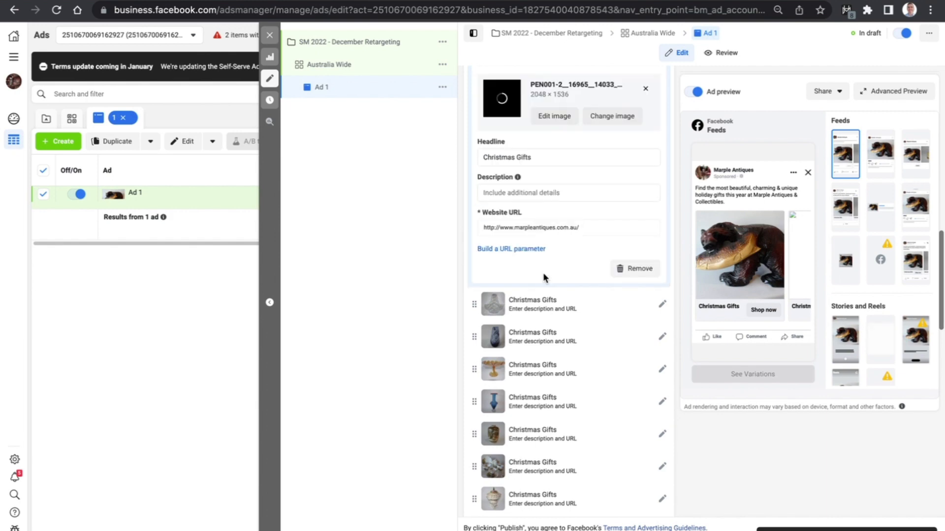
pyautogui.click(539, 157)
pyautogui.write('Idea')
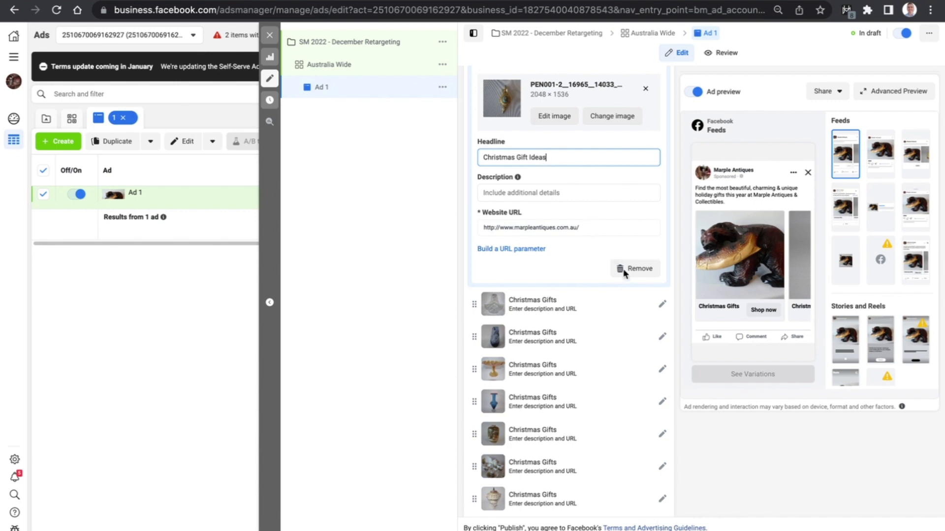
# Step: Check the website's Christmas page for headline wording and change the Vintage Crystal card's headline to "Christmas Gift Ideas"
pyautogui.scroll(-3, 623, 273)
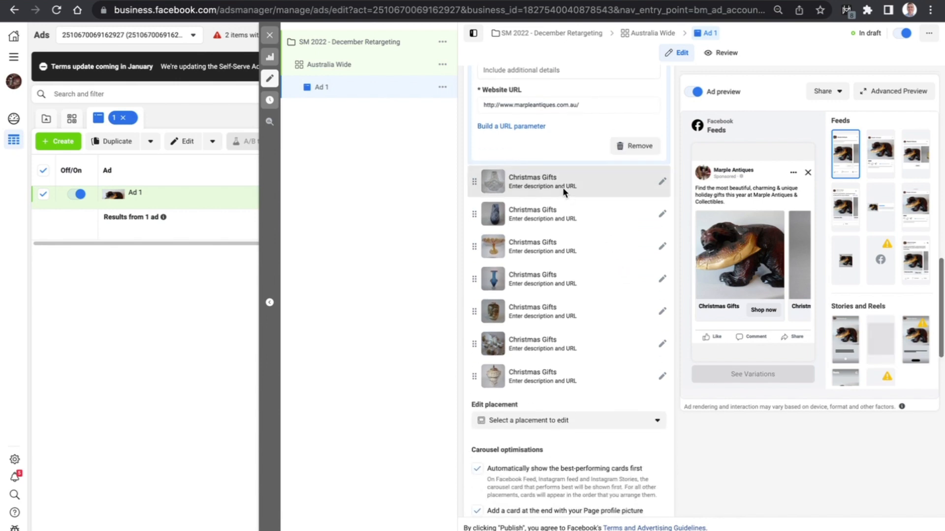
pyautogui.hotkey('ctrl', 'Tab')
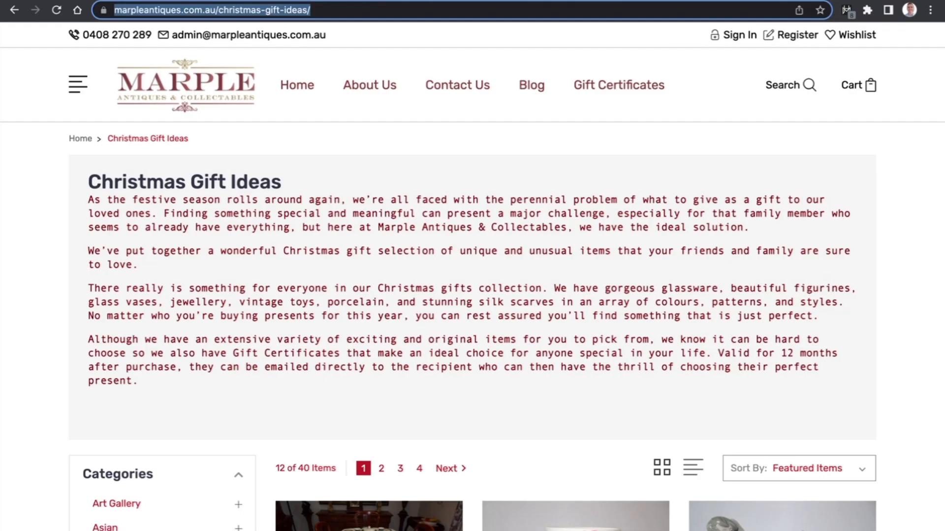
pyautogui.hotkey('ctrl', 'shift', 'Tab')
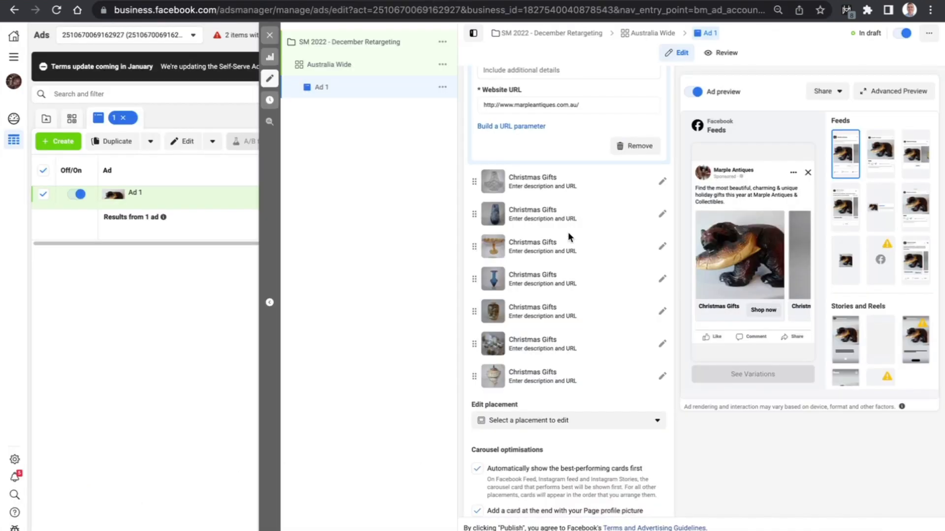
pyautogui.scroll(2, 568, 234)
pyautogui.click(559, 257)
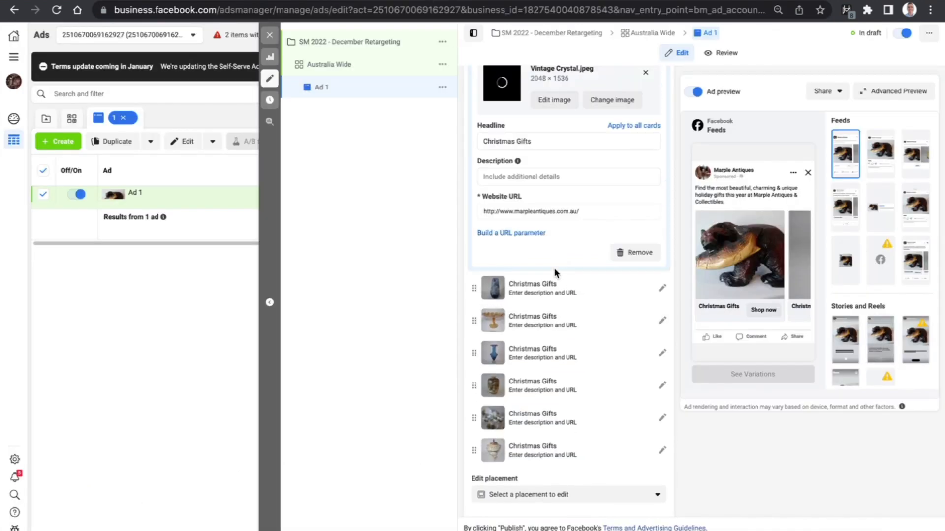
pyautogui.click(552, 142)
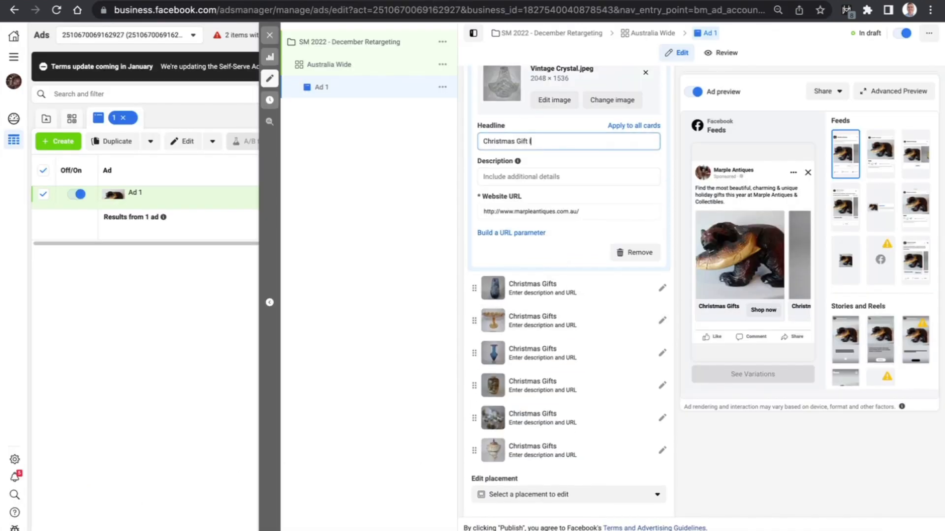
pyautogui.write('Ideas')
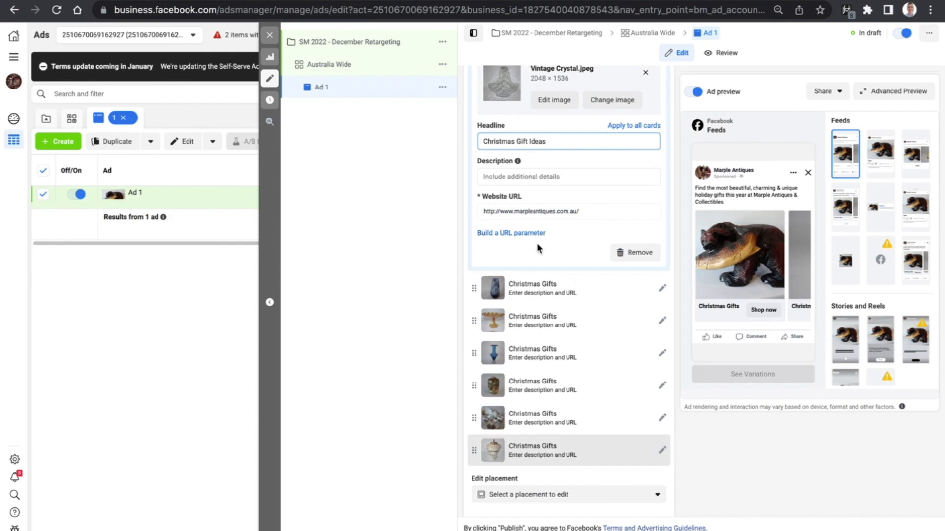
# Step: Consult the website's Christmas page again and change the untitled last card's headline to "Christmas Gift Selection"
pyautogui.hotkey('ctrl', 'Tab')
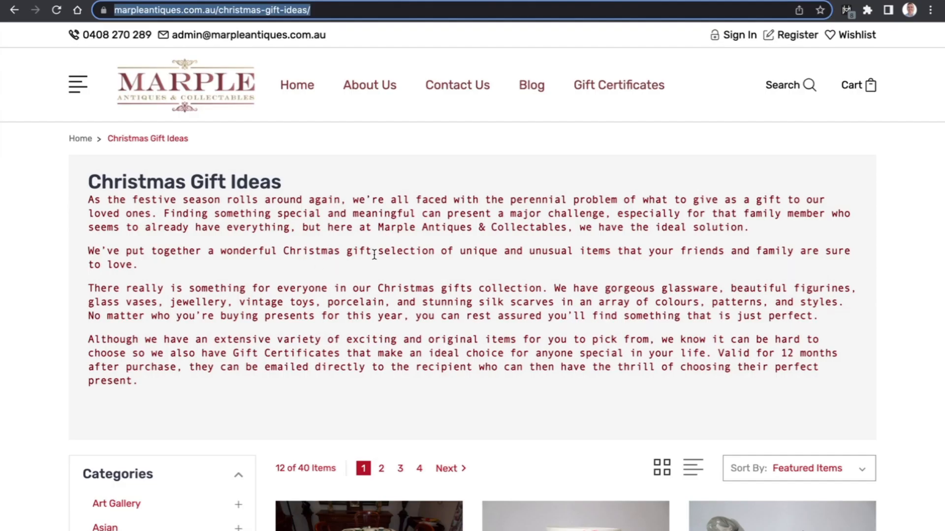
pyautogui.hotkey('ctrl', 'shift', 'Tab')
pyautogui.click(546, 450)
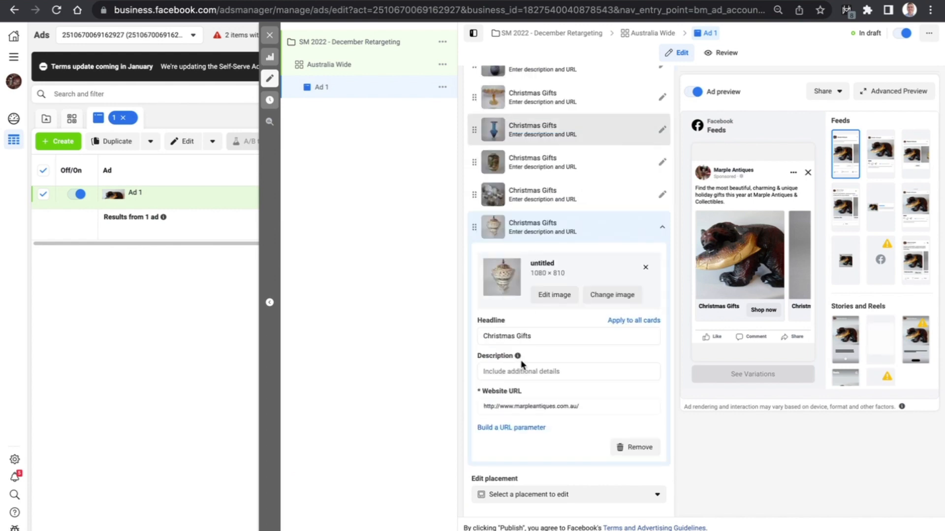
pyautogui.click(548, 335)
pyautogui.press('BackSpace')
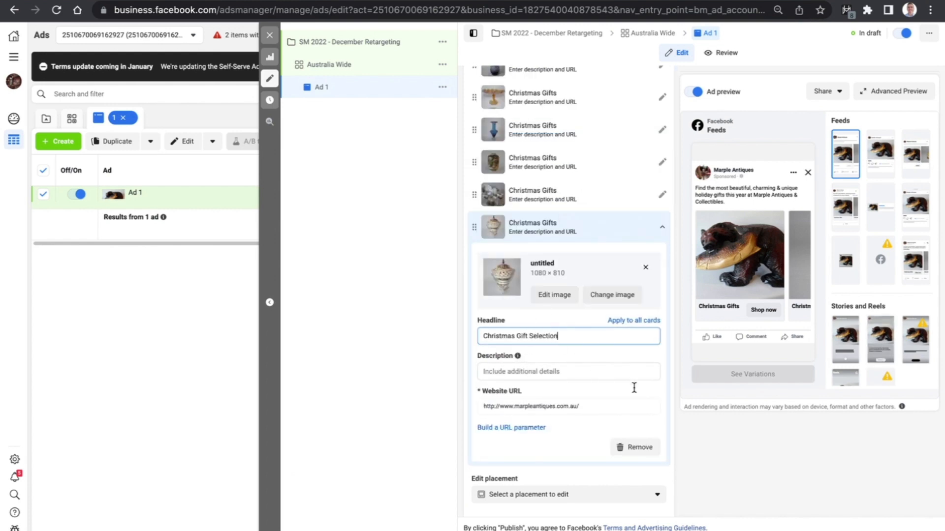
pyautogui.click(669, 377)
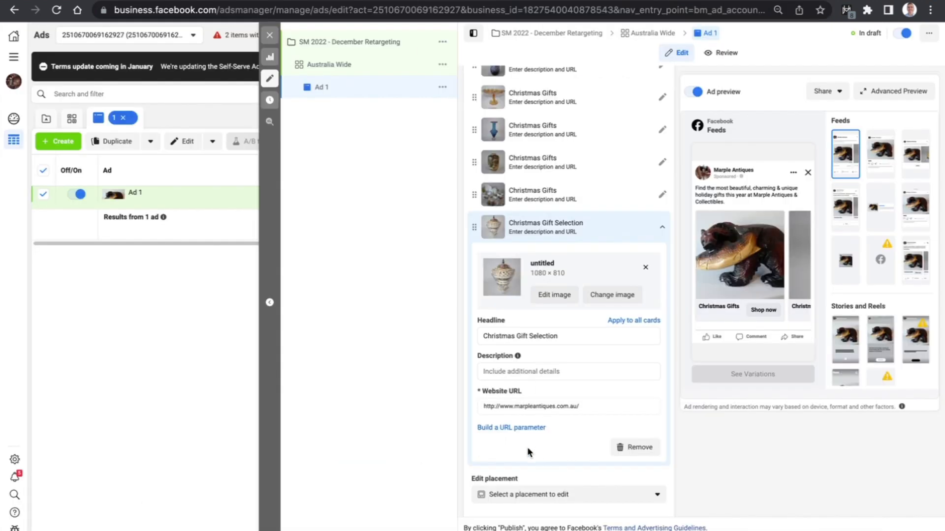
# Step: Change the headline of the SHE107-2 card to "Vintage Christmas Gifts"
pyautogui.click(524, 201)
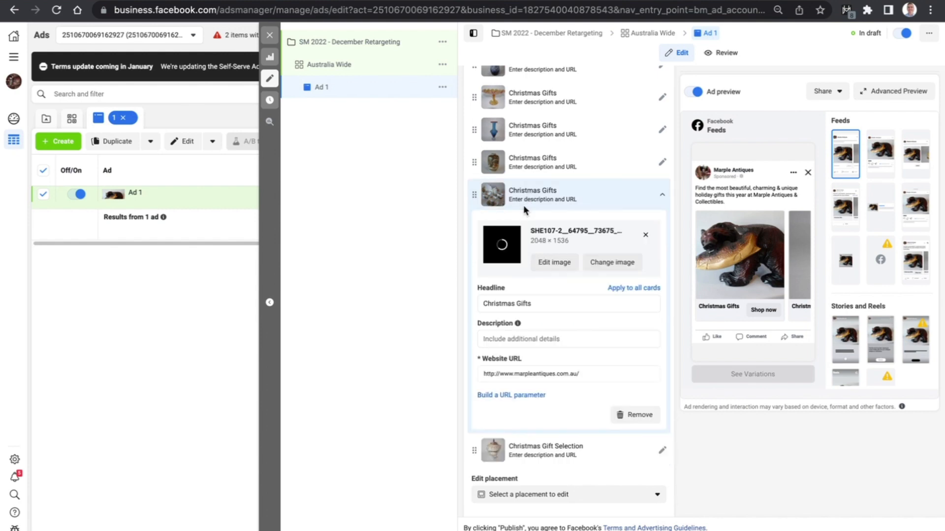
pyautogui.click(482, 304)
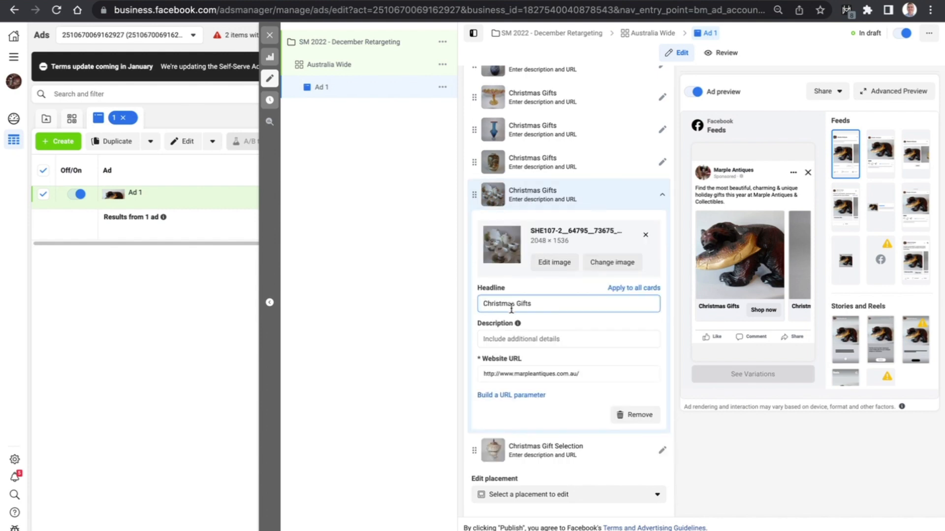
pyautogui.write('Vintage')
# Step: Consult the website's Christmas page text and change the Emile Galle Vase card's headline to "Christmas Gifts For Loved Ones"
pyautogui.scroll(2, 578, 226)
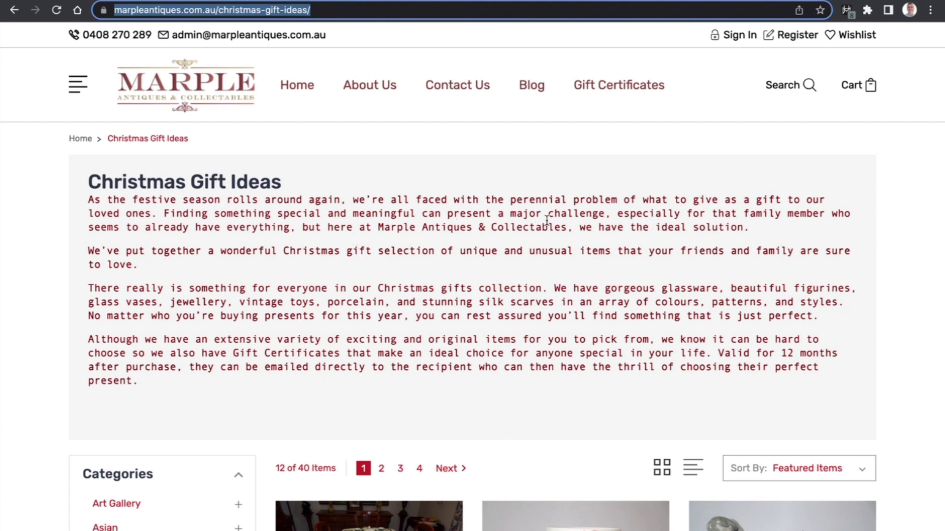
pyautogui.click(425, 3)
pyautogui.click(563, 114)
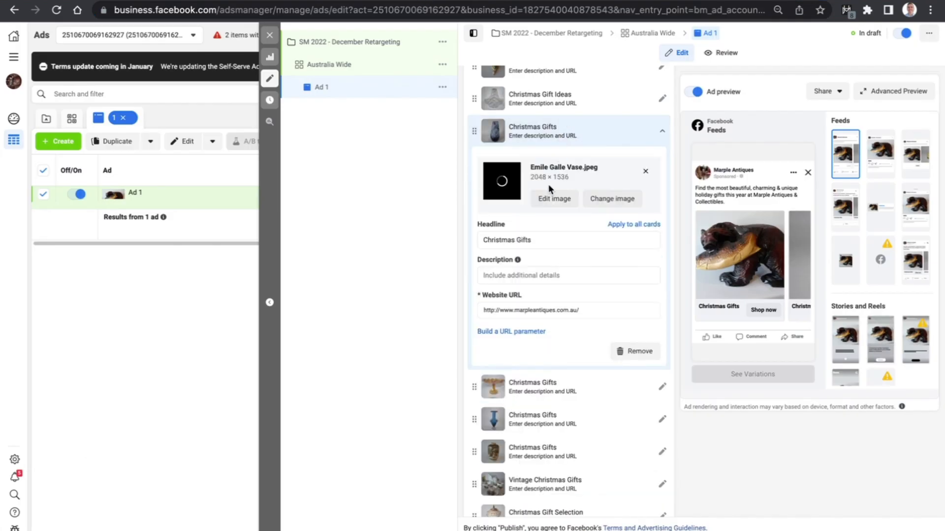
pyautogui.click(545, 241)
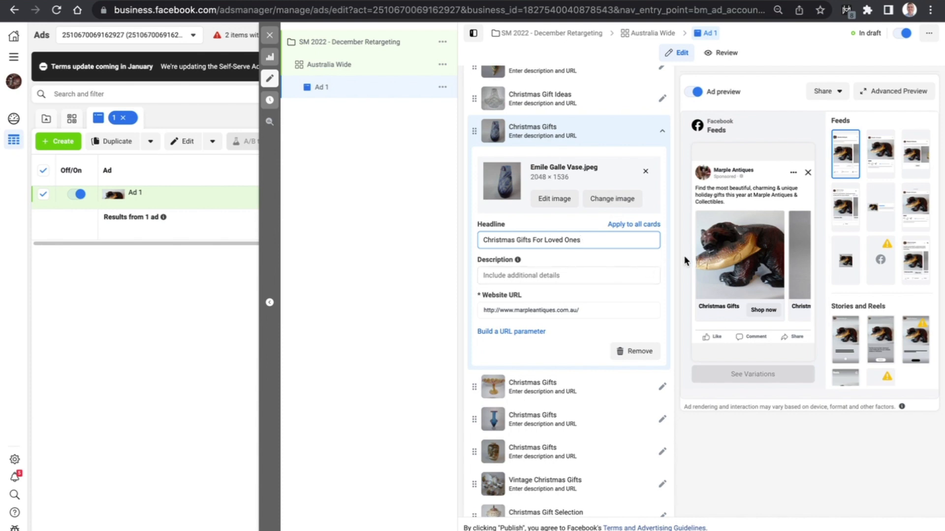
pyautogui.click(666, 293)
# Step: Review the remaining carousel cards and reread the website's Christmas Gift Ideas description for more ad wording
pyautogui.scroll(-3, 666, 292)
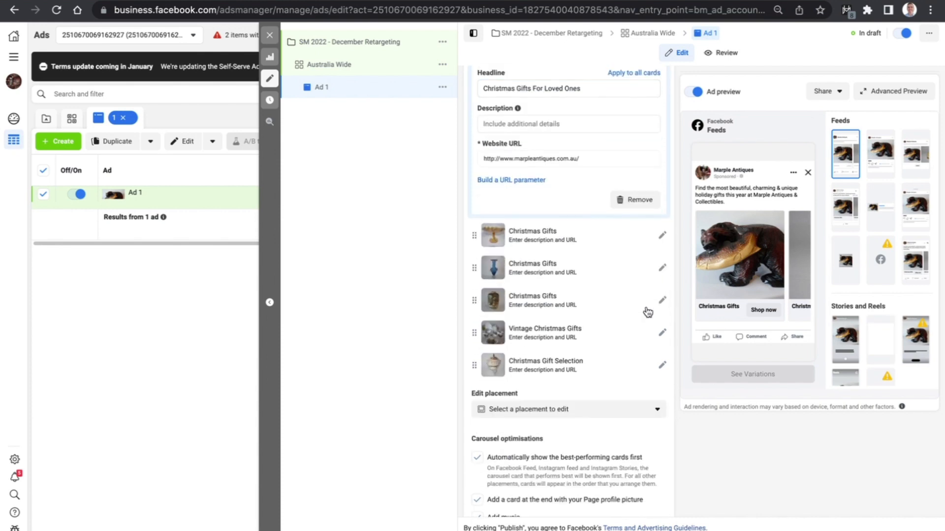
pyautogui.scroll(-2, 548, 275)
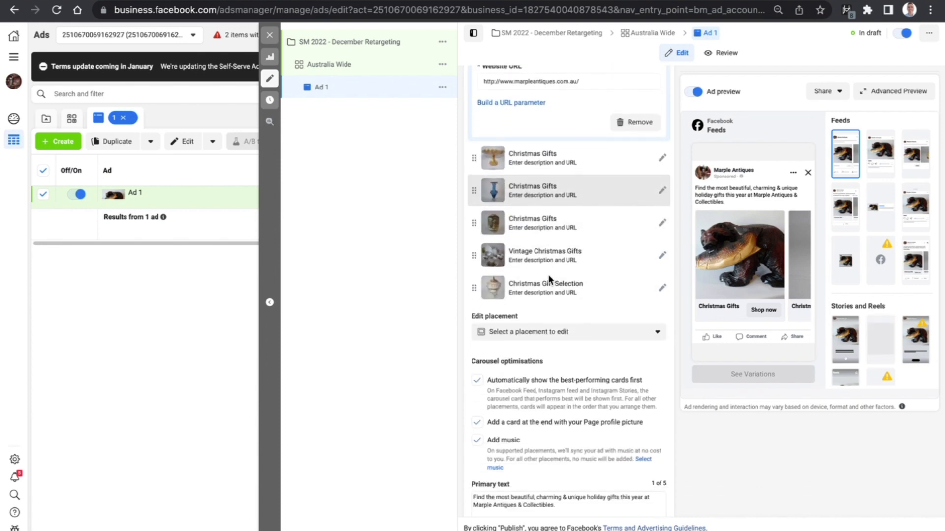
pyautogui.hotkey('ctrl', 'Tab')
pyautogui.scroll(-2, 245, 284)
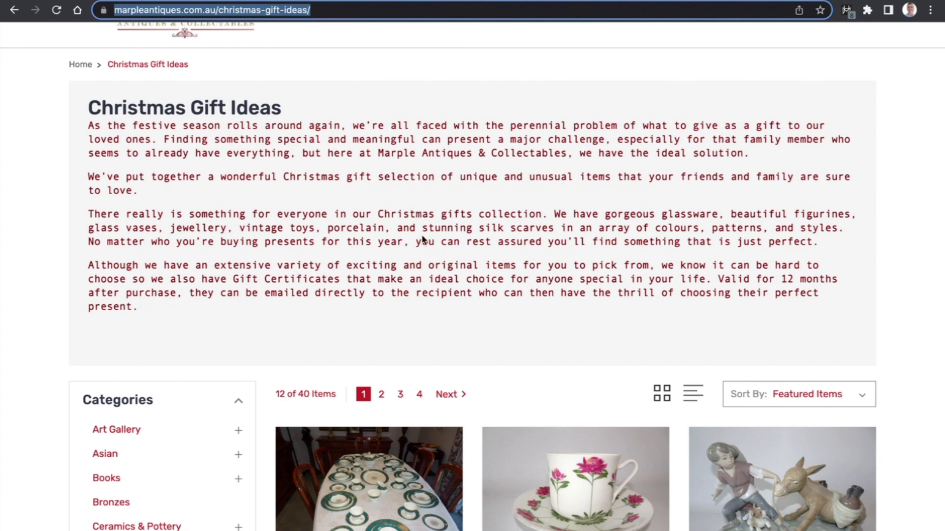
pyautogui.click(422, 2)
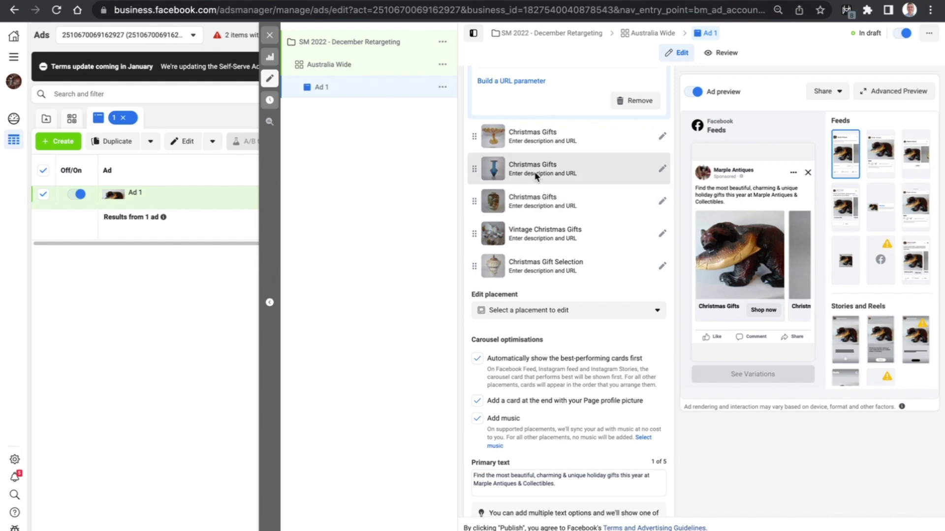
pyautogui.scroll(-4, 570, 266)
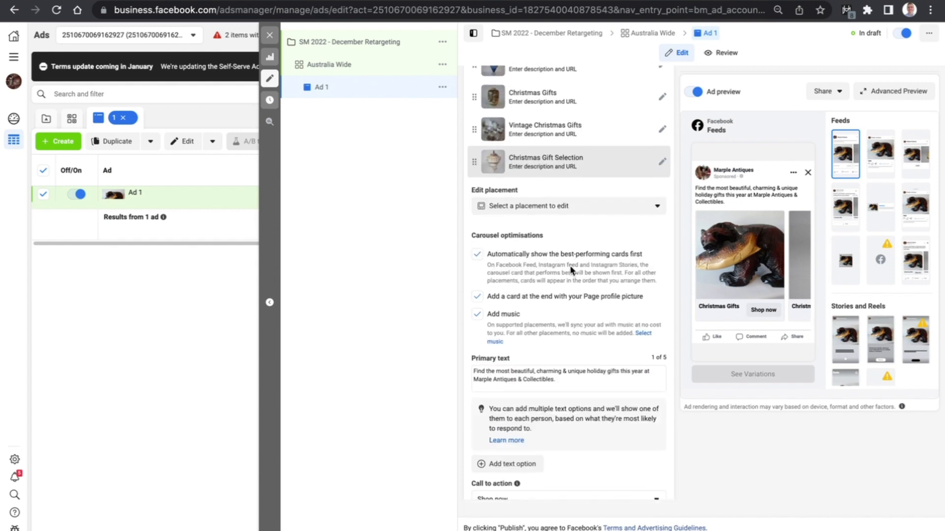
pyautogui.click(564, 310)
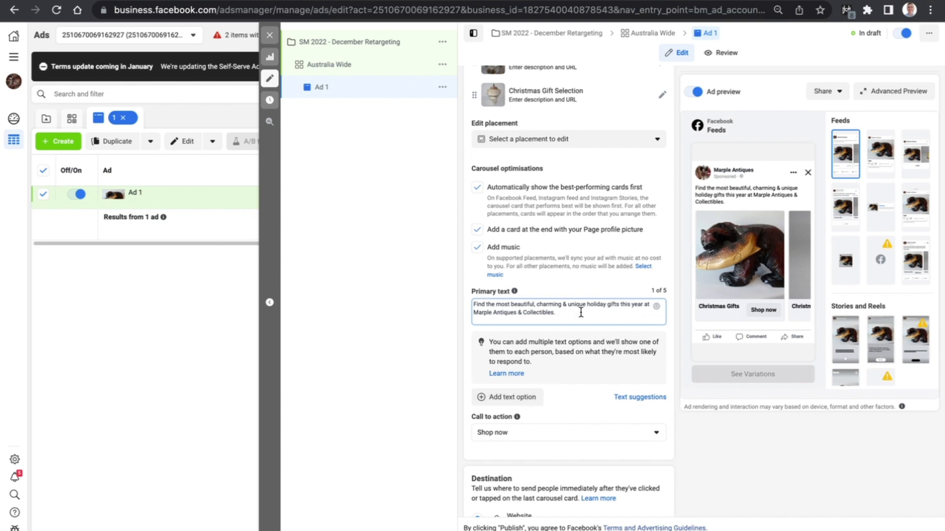
pyautogui.press('Return')
pyautogui.press('Return')
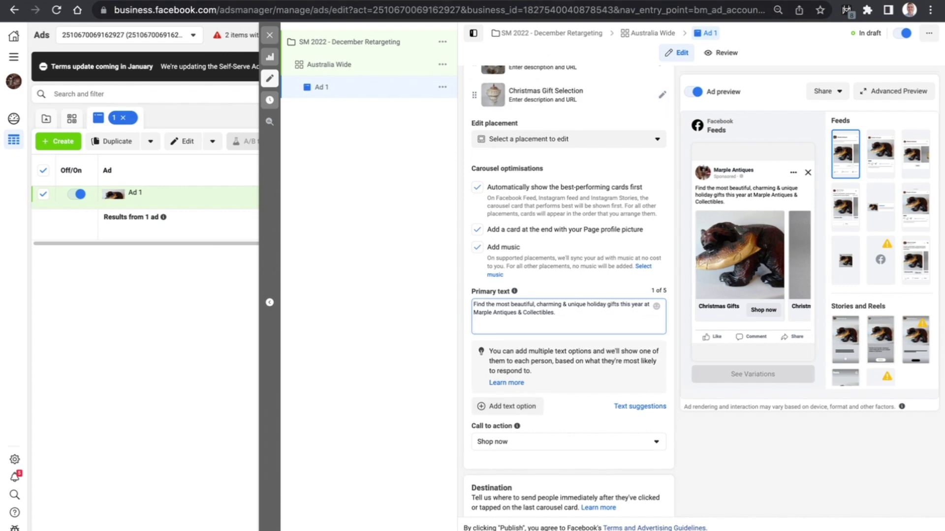
pyautogui.hotkey('ctrl', 'Tab')
pyautogui.hotkey('ctrl', 'shift', 'Tab')
pyautogui.write('https://marpleantiques.com.au/christmas-gift-ideas/')
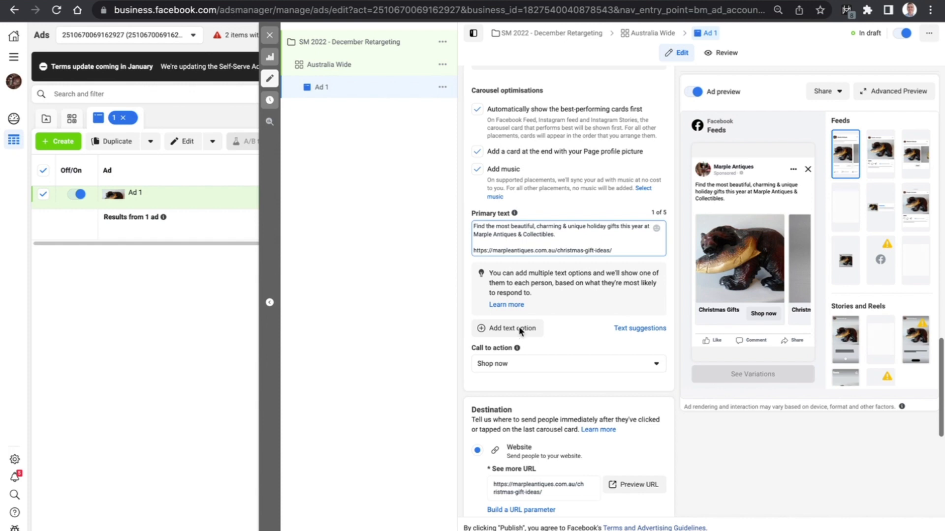
# Step: Add a second primary text option beginning "Looking for a Christmas gift for your"
pyautogui.click(519, 329)
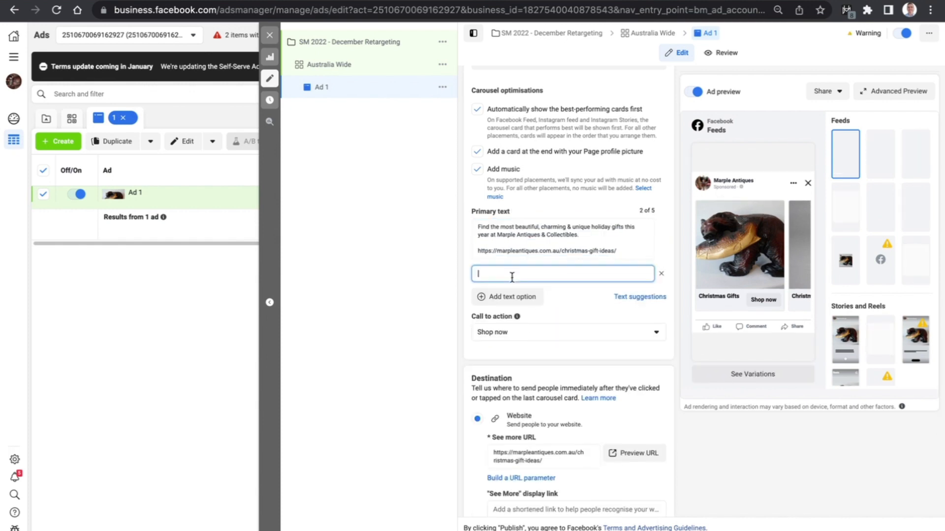
pyautogui.write('Looking')
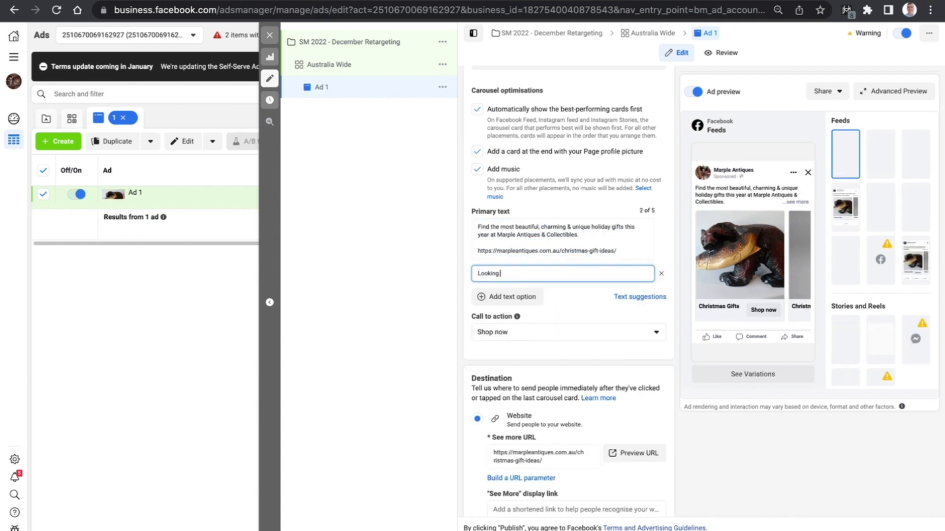
pyautogui.write(' for a ')
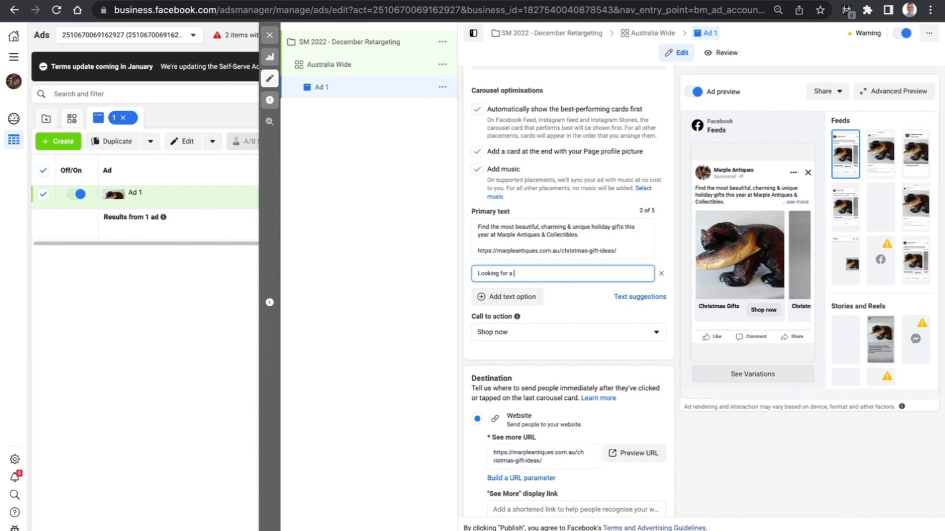
pyautogui.write('Christmas ')
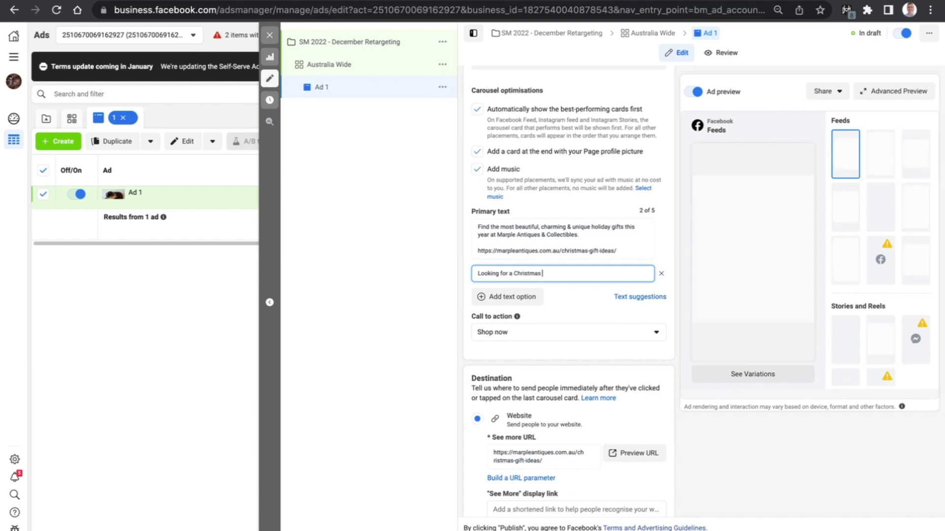
pyautogui.write('gift for ')
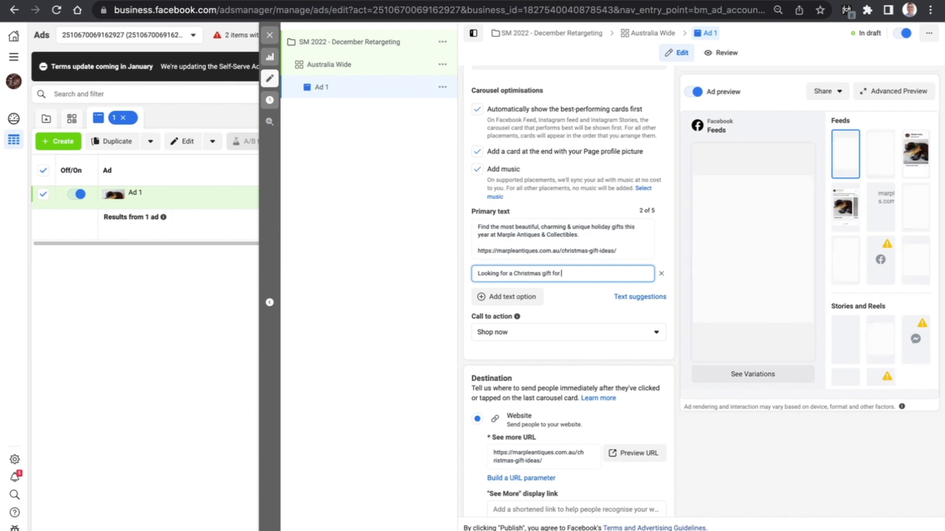
pyautogui.write('your')
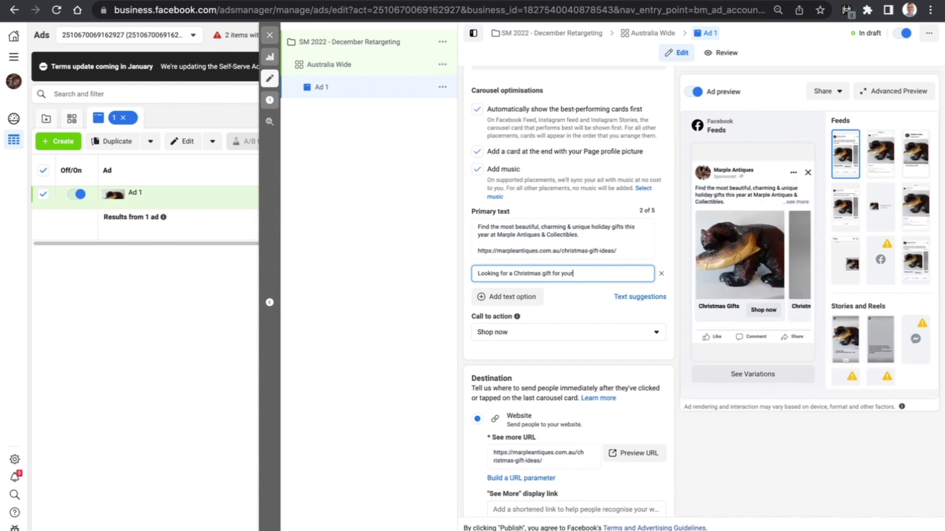
# Step: Reword the second primary text so it reads "Looking for a Christmas gift to get someone this holiday season?"
pyautogui.press('BackSpace')
pyautogui.press('BackSpace')
pyautogui.press('BackSpace')
pyautogui.press('BackSpace')
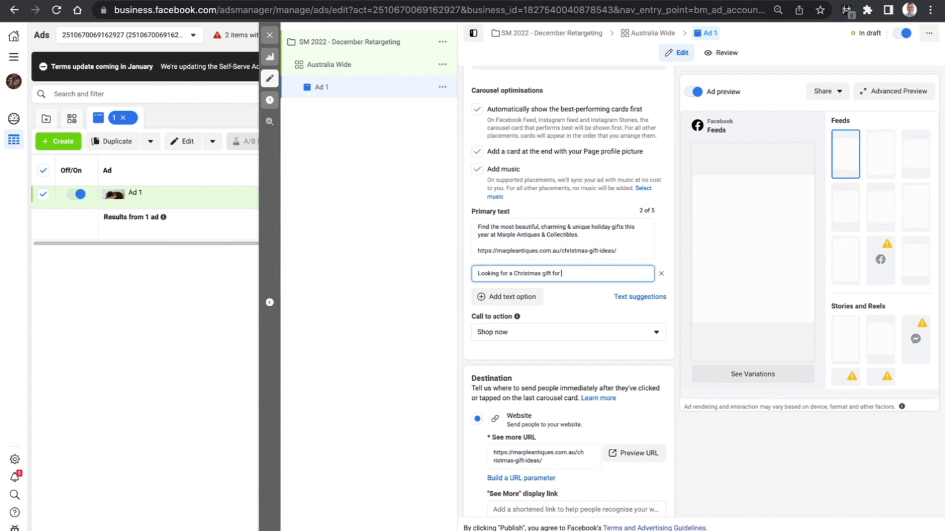
pyautogui.press('BackSpace')
pyautogui.press('BackSpace')
pyautogui.press('BackSpace')
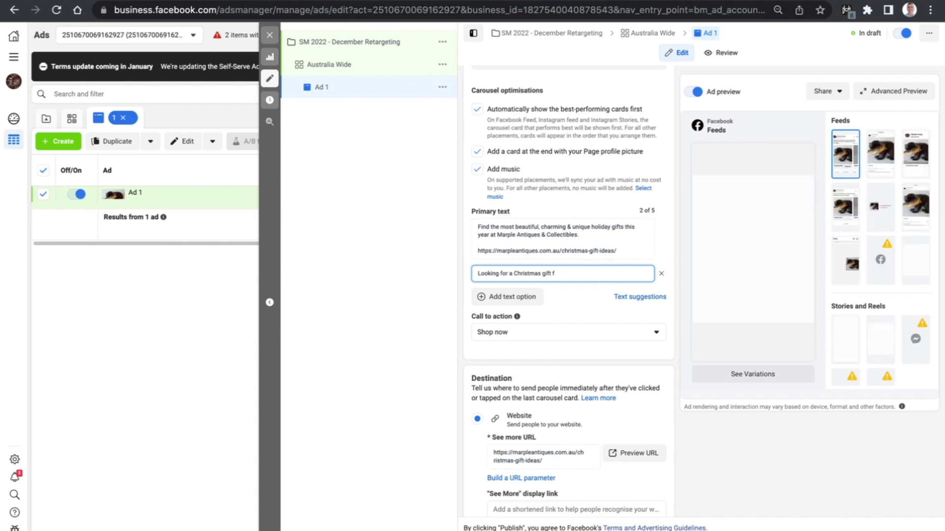
pyautogui.press('BackSpace')
pyautogui.write('to get someone th')
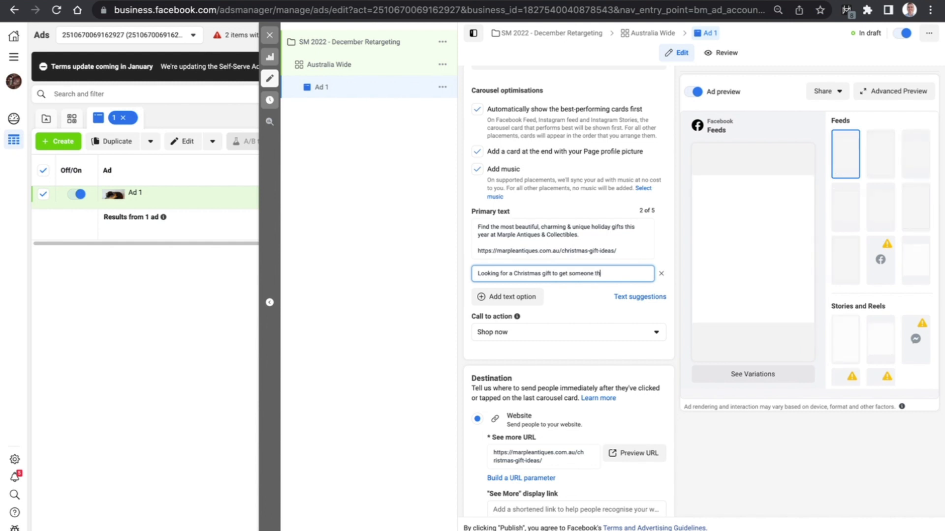
pyautogui.write('is holiday s')
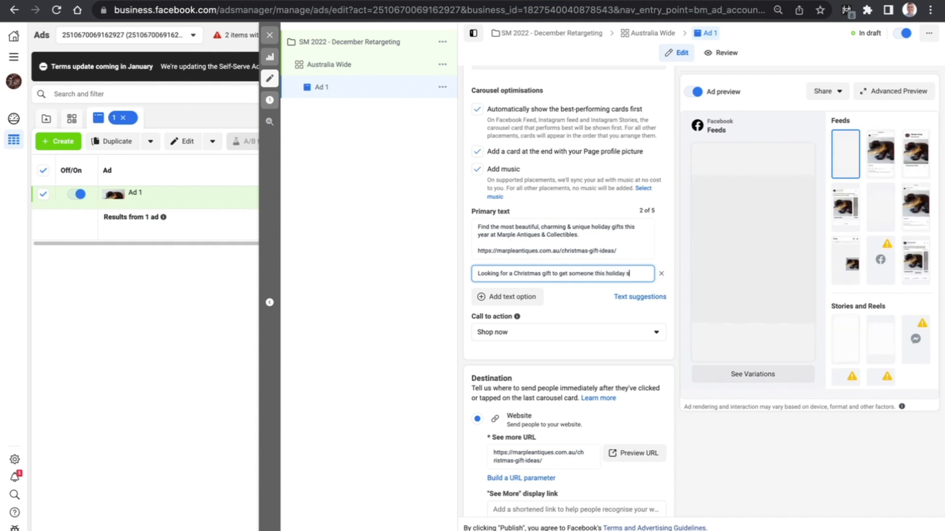
pyautogui.write('eason?')
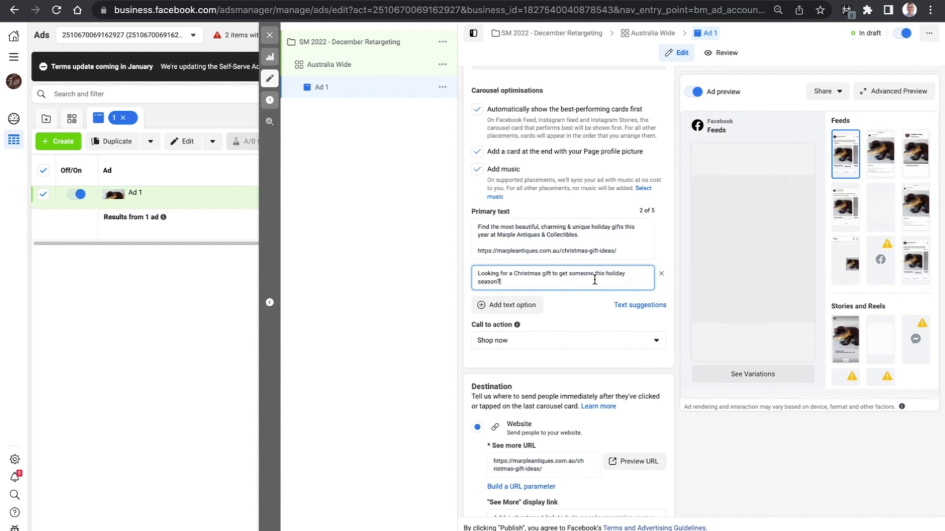
# Step: Remove the "this holiday season?" wording from the end of the second primary text
pyautogui.keyDown('shift'); pyautogui.click(608, 276); pyautogui.keyUp('shift')
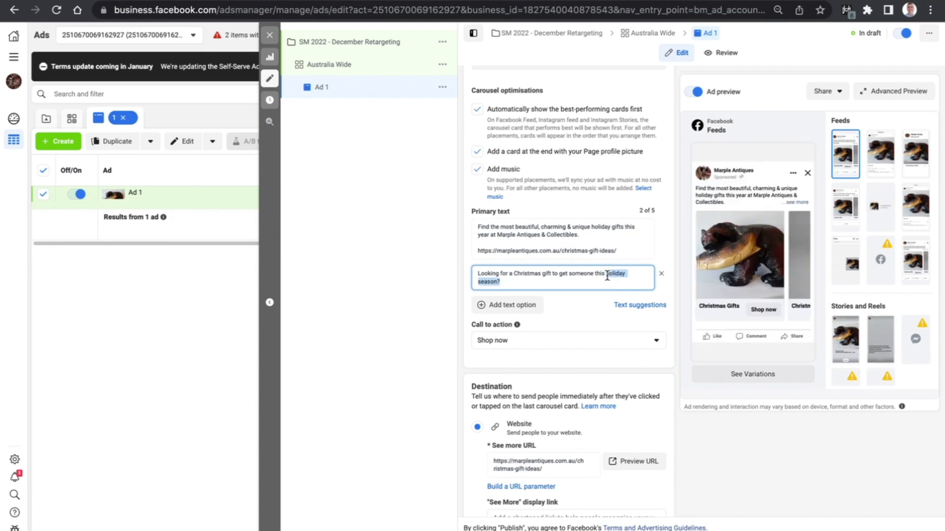
pyautogui.press('BackSpace')
pyautogui.press('BackSpace')
pyautogui.press('BackSpace')
pyautogui.press('BackSpace')
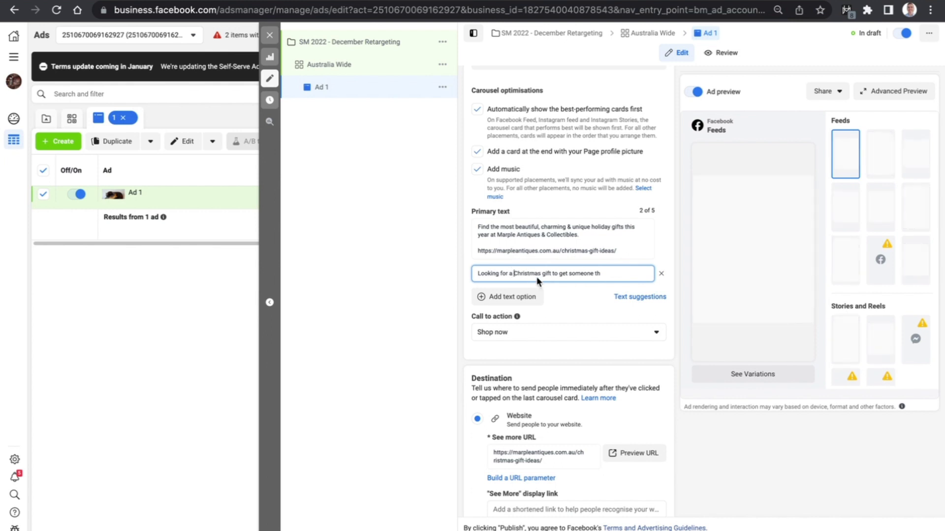
# Step: Insert "unqieu & specials" before "Christmas gift" in the second primary text and end the sentence with "for someone special."
pyautogui.click(514, 273)
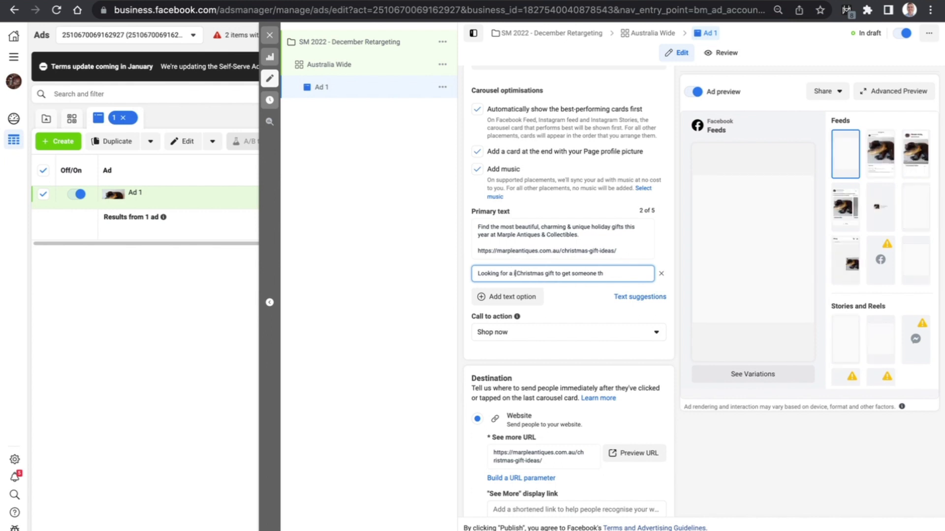
pyautogui.write('unqieu & spe')
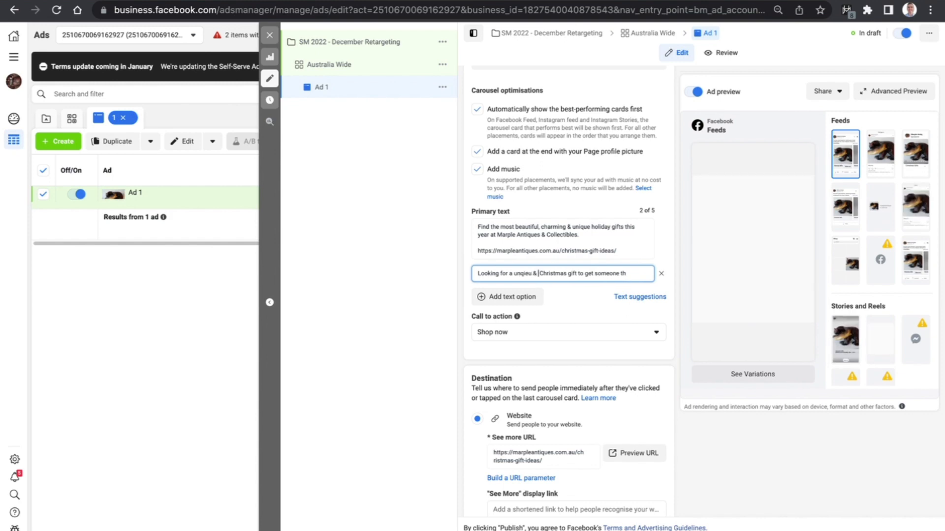
pyautogui.write('cial')
pyautogui.write('s')
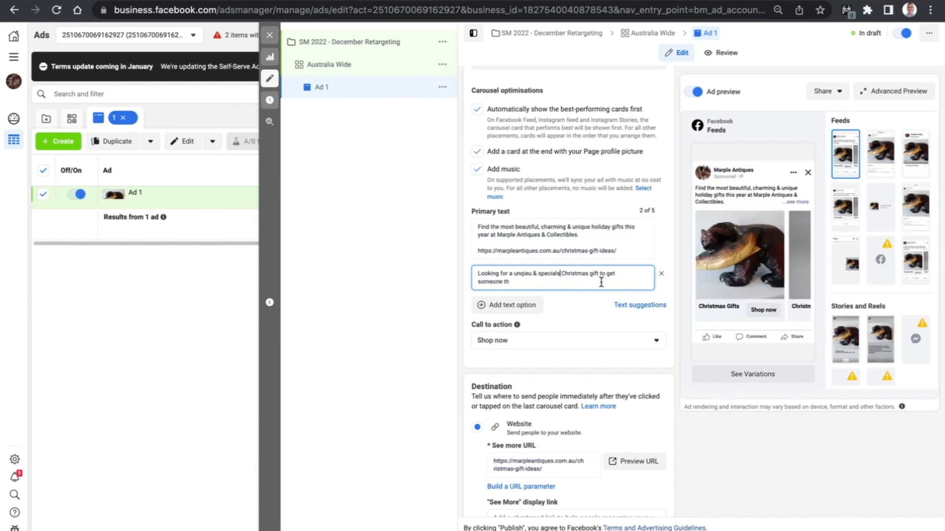
pyautogui.moveTo(600, 274); pyautogui.dragTo(604, 281)
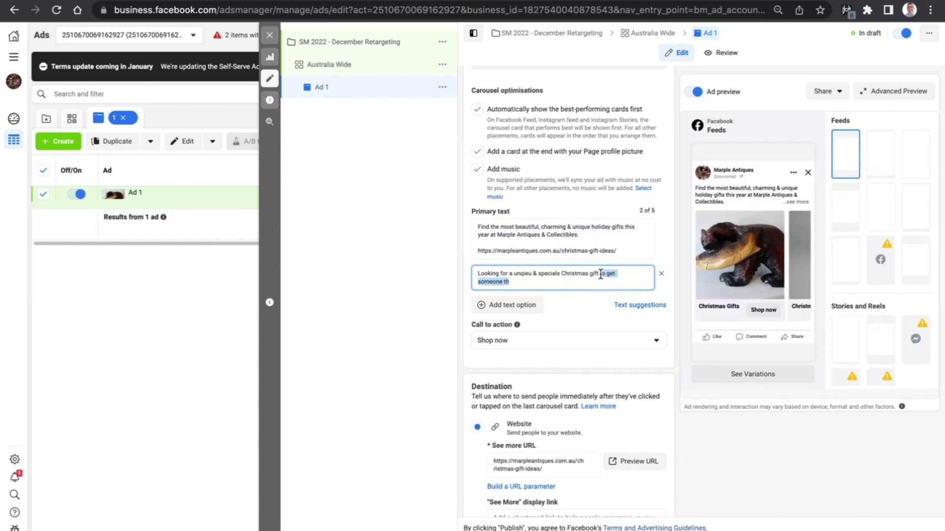
pyautogui.press('BackSpace')
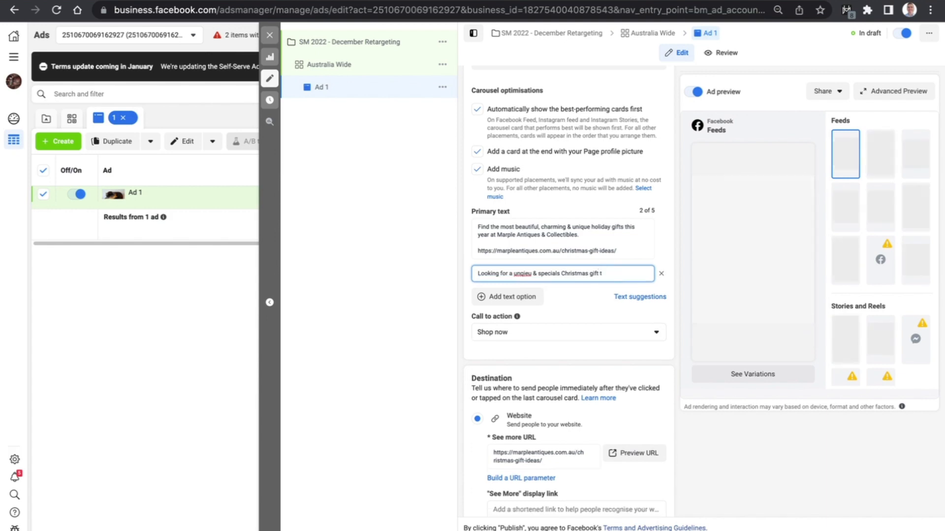
pyautogui.write('o someone special.')
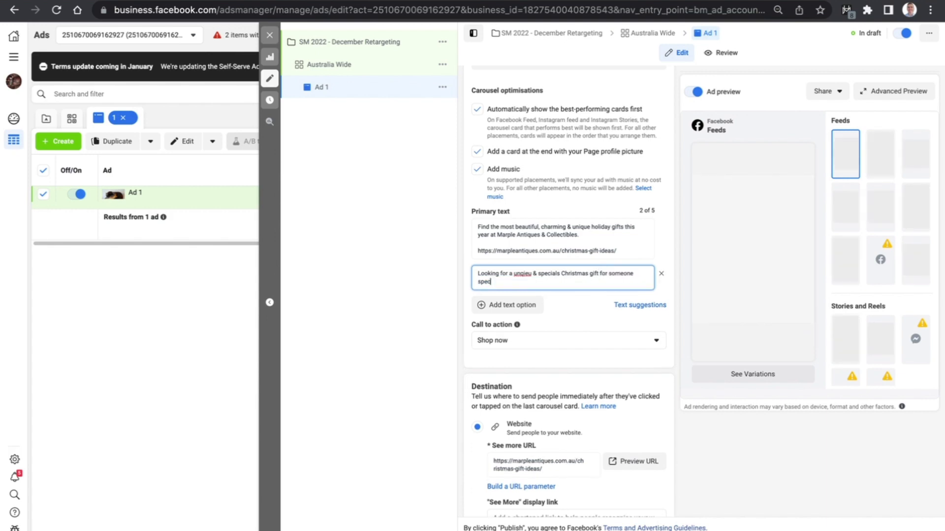
# Step: Correct the second primary text's wording from "unqieu" to "unique" and from "specials" to "special"
pyautogui.rightClick(525, 277)
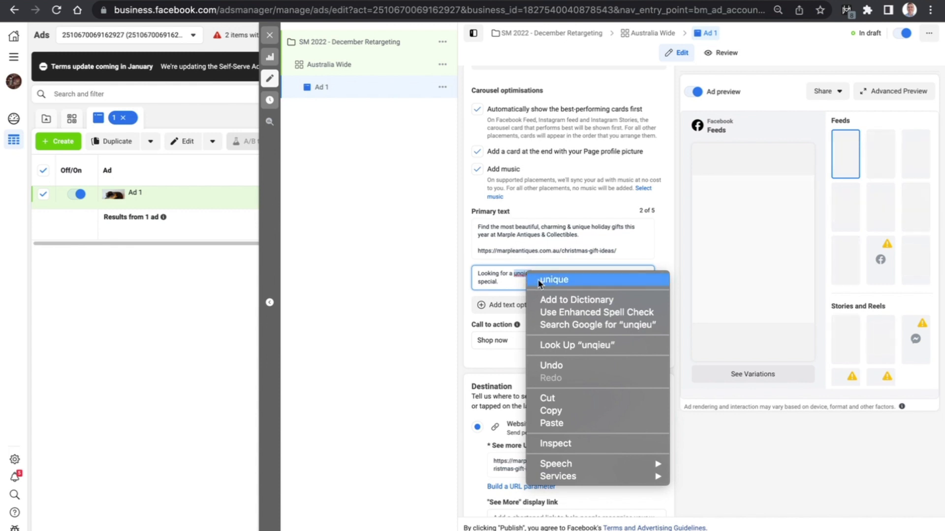
pyautogui.click(542, 280)
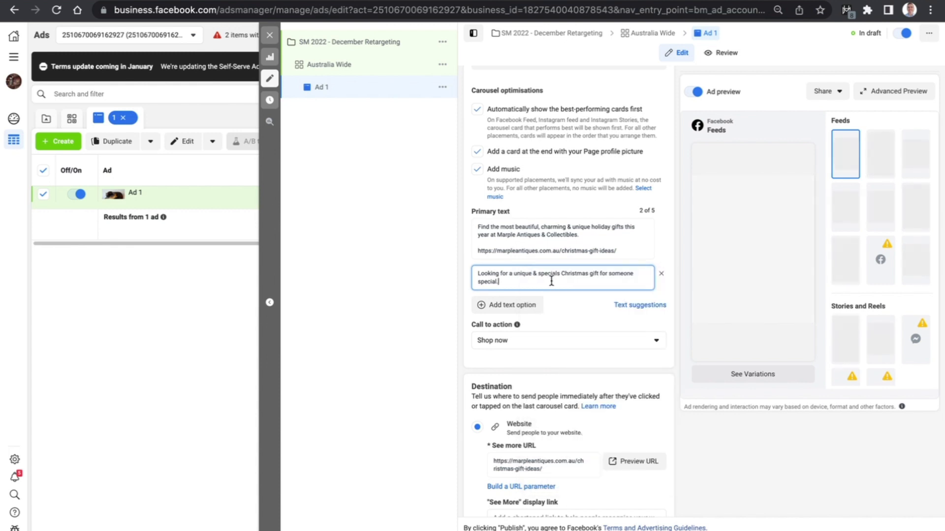
pyautogui.hotkey('alt', 'Left')
pyautogui.hotkey('alt', 'Left')
pyautogui.hotkey('alt', 'Left')
pyautogui.hotkey('alt', 'Left')
pyautogui.hotkey('alt', 'Left')
pyautogui.press('BackSpace')
# Step: Replace the closing word "special." with a question mark so the second primary text ends in "for someone?"
pyautogui.moveTo(498, 282); pyautogui.dragTo(462, 278)
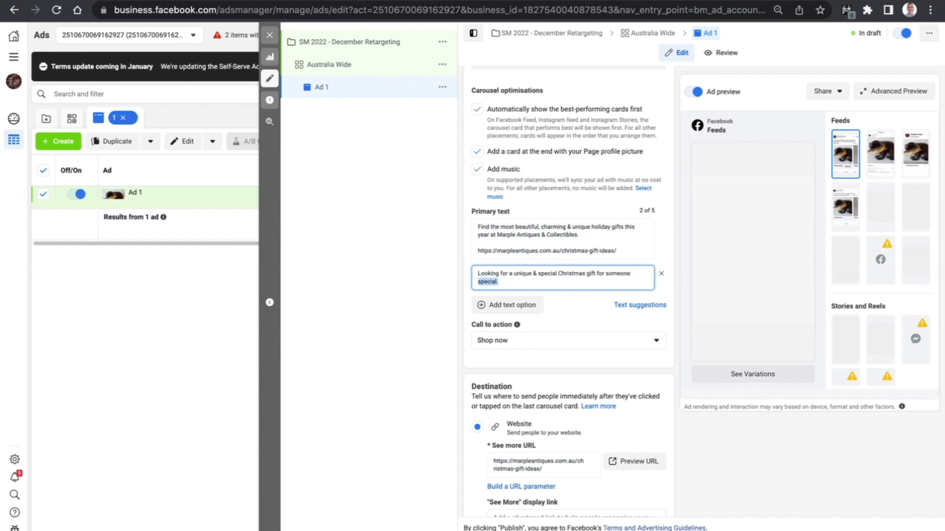
pyautogui.press('BackSpace')
pyautogui.press('BackSpace')
pyautogui.write('?>')
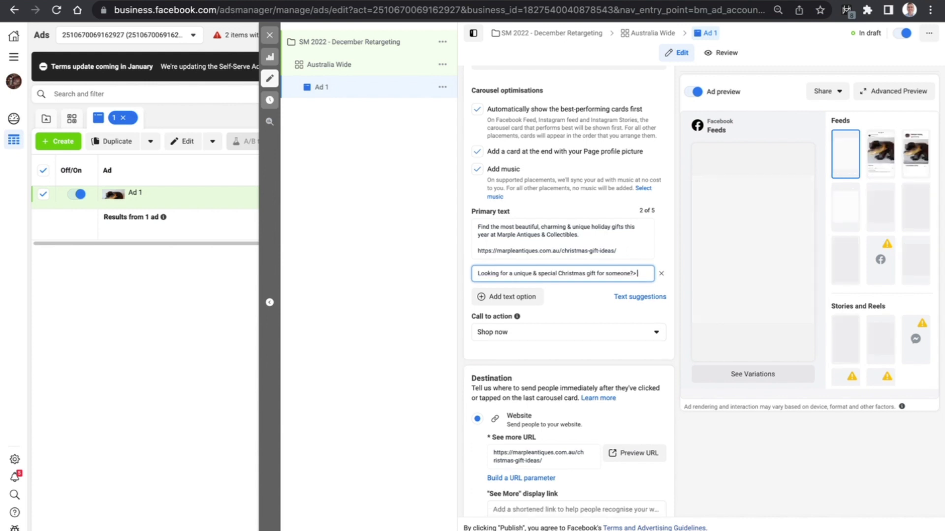
pyautogui.press('BackSpace')
# Step: Add the line "Browse our beautiful range of antiques and collectibles." beneath the question in the second primary text
pyautogui.press('Return')
pyautogui.write('Browse')
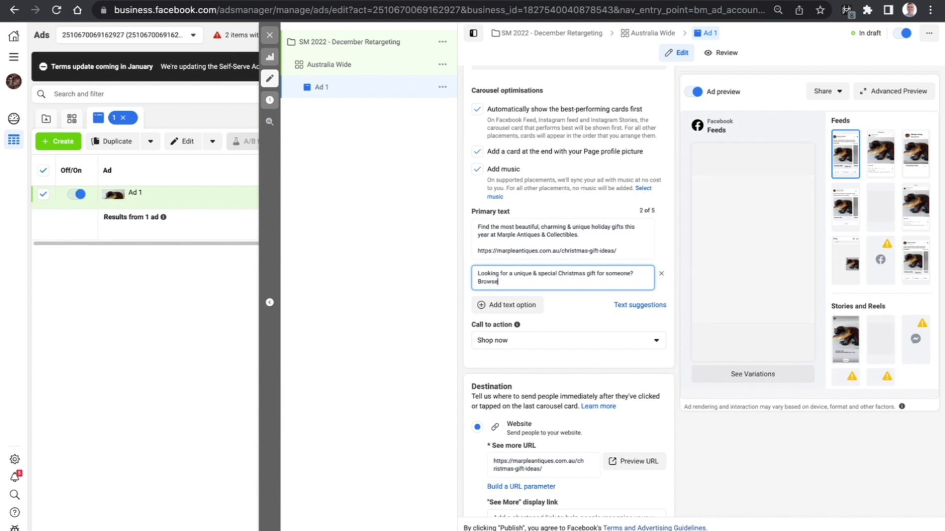
pyautogui.write(' our beauti')
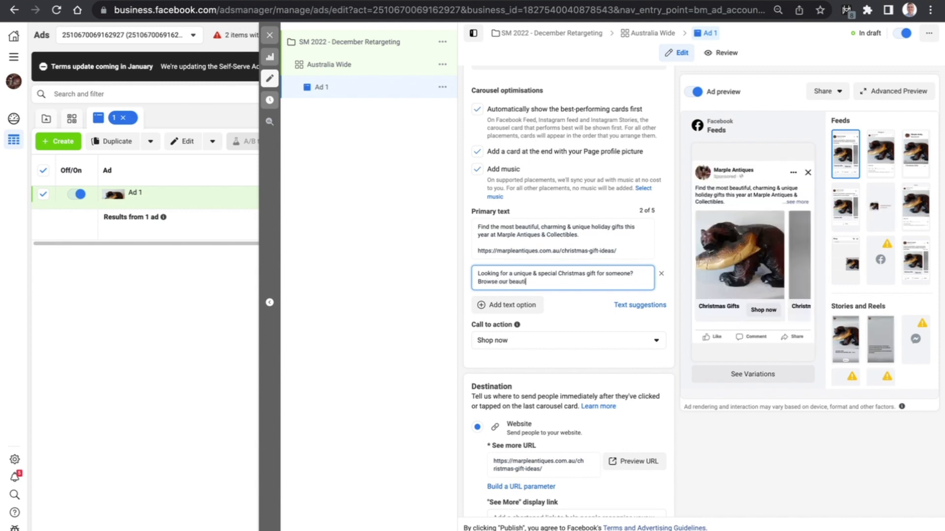
pyautogui.write('ful range of an')
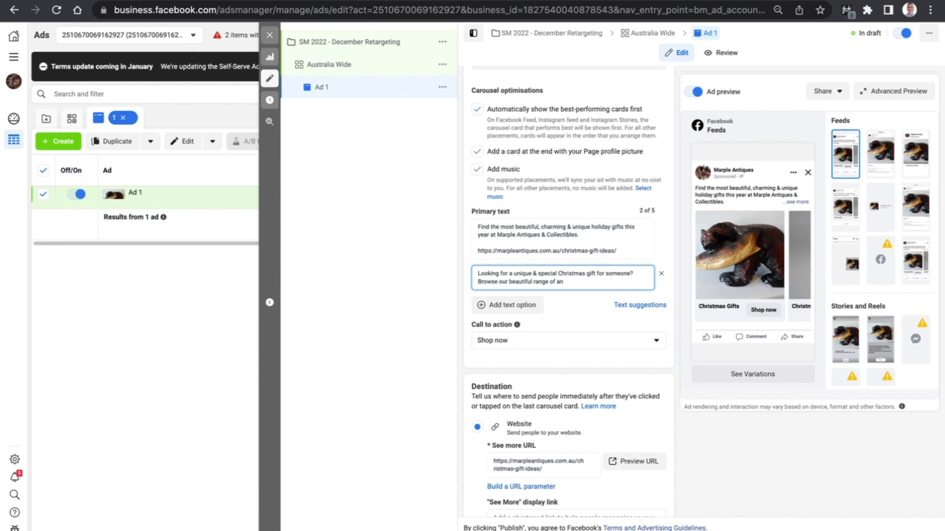
pyautogui.press('BackSpace')
pyautogui.press('BackSpace')
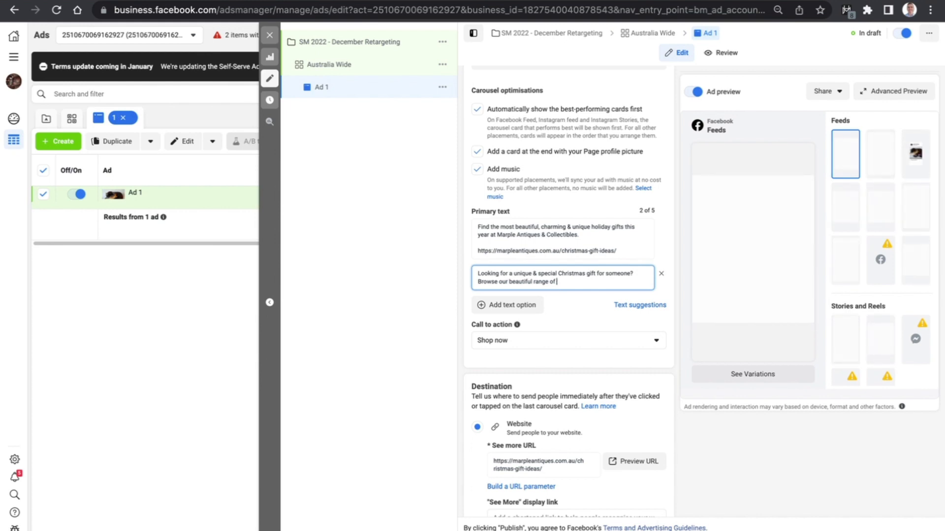
pyautogui.write('antiques and colle')
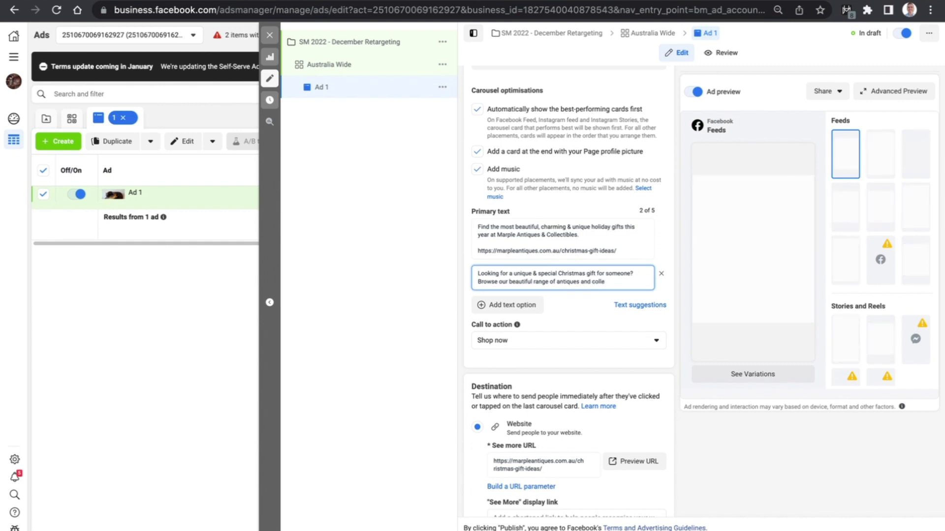
pyautogui.write('ctibles.')
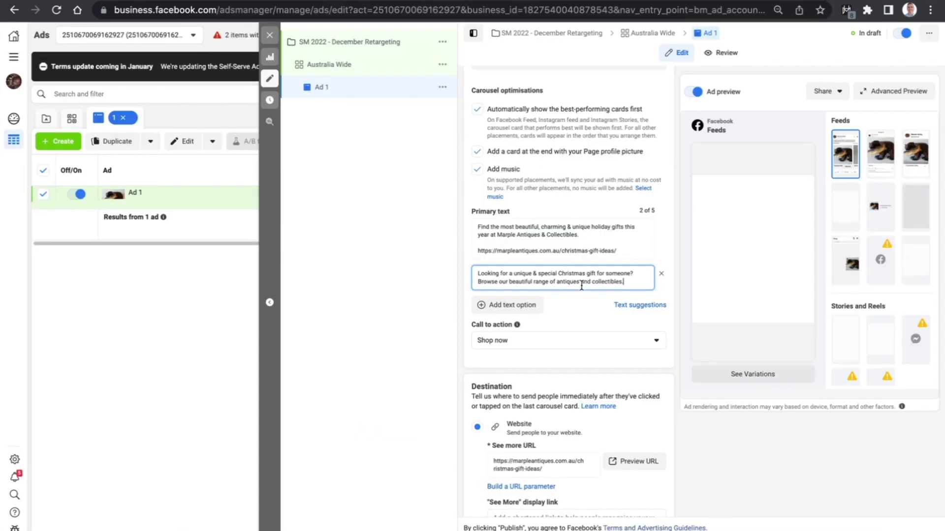
# Step: Review the carousel card headlines and the wording of both primary texts
pyautogui.scroll(4, 581, 286)
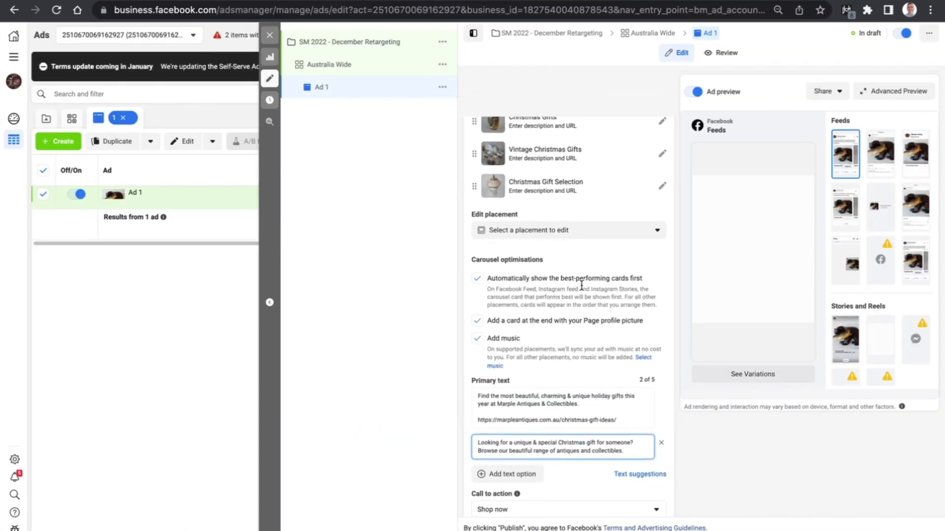
pyautogui.scroll(5, 581, 286)
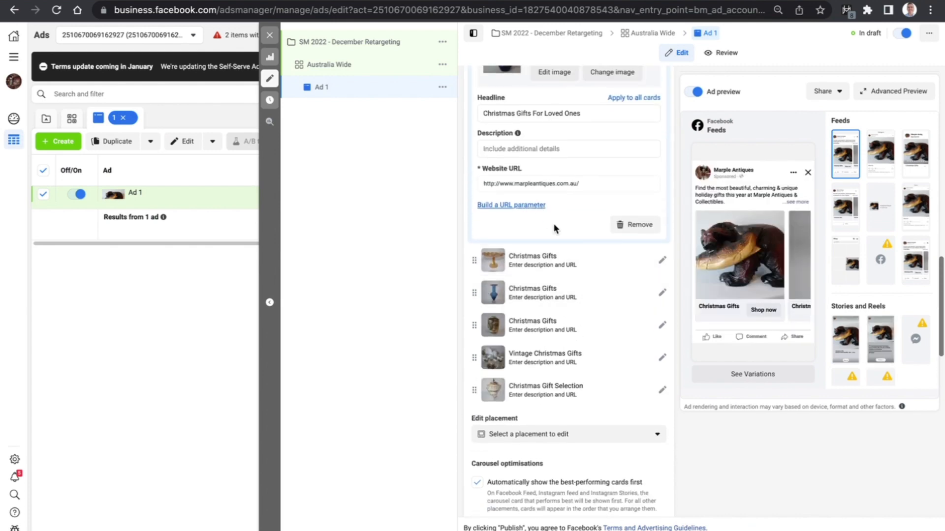
pyautogui.scroll(4, 554, 227)
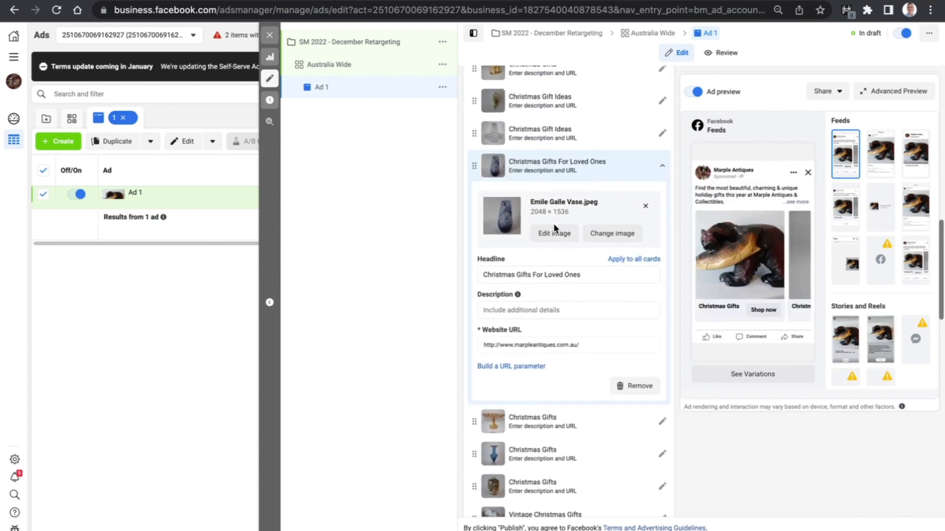
pyautogui.scroll(2, 554, 228)
pyautogui.scroll(-9, 554, 228)
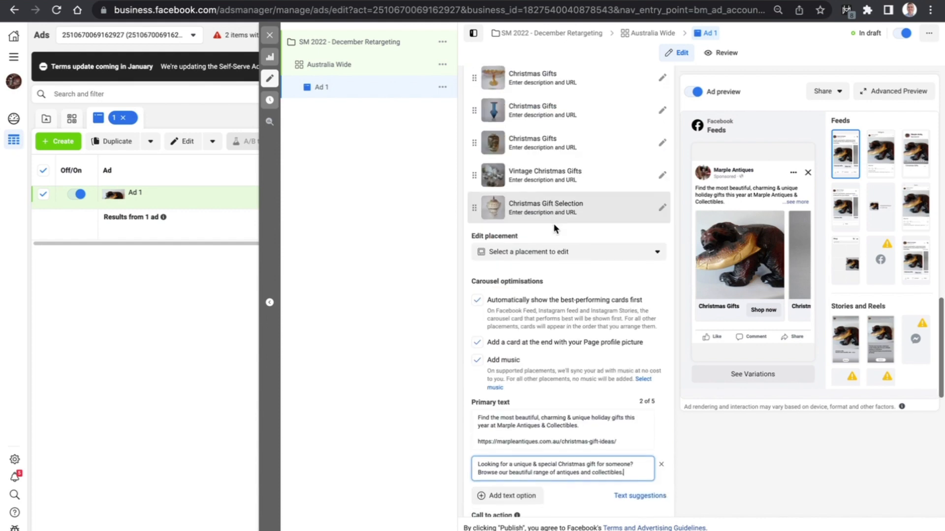
pyautogui.scroll(-3, 554, 228)
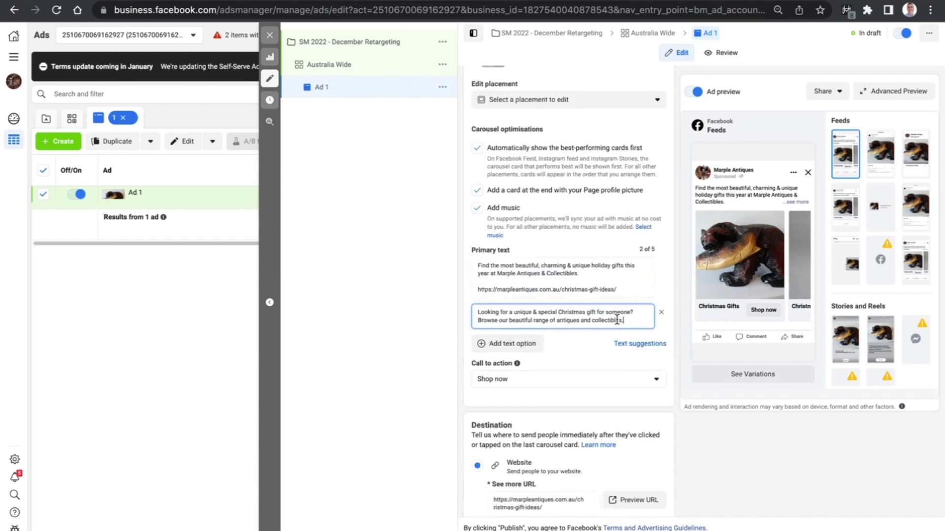
pyautogui.scroll(5, 604, 320)
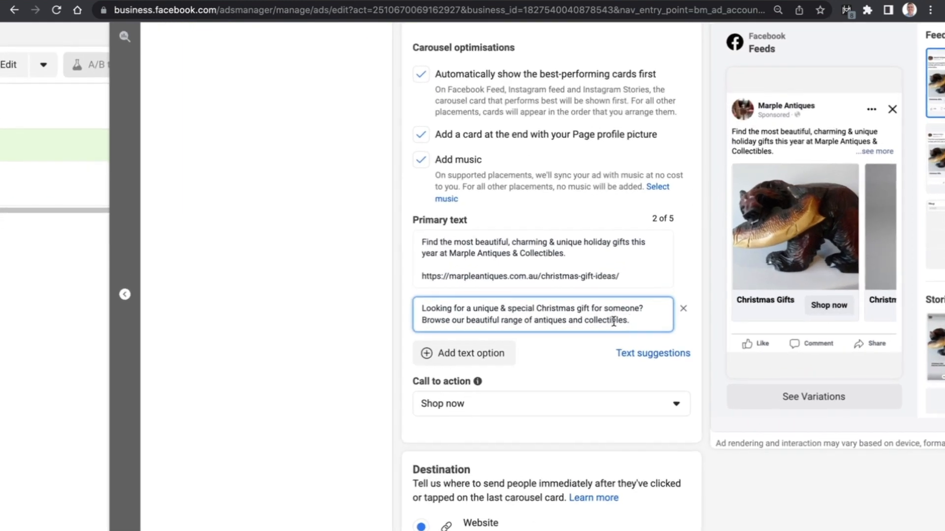
# Step: Change the spelling to "collectables" in the second primary text and "Collectables" in the first
pyautogui.click(610, 320)
pyautogui.press('BackSpace')
pyautogui.write('a')
pyautogui.press('BackSpace')
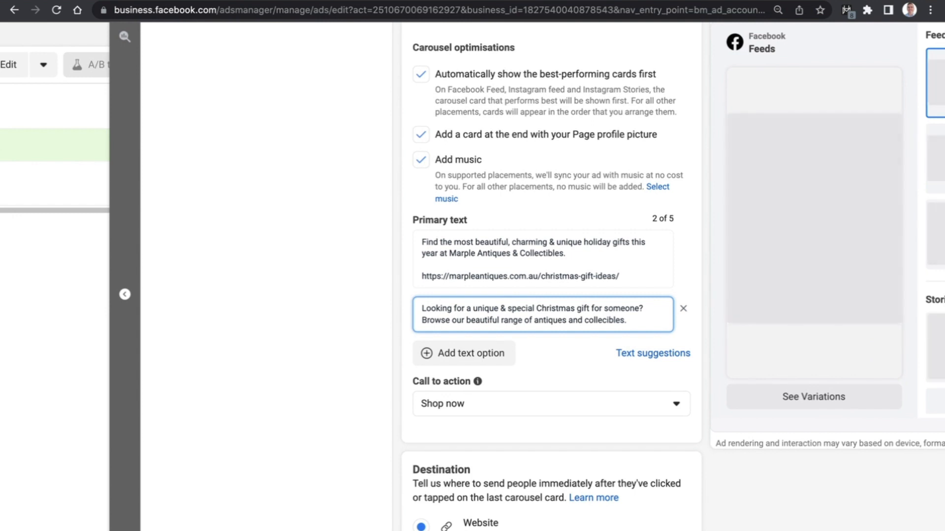
pyautogui.write('ta')
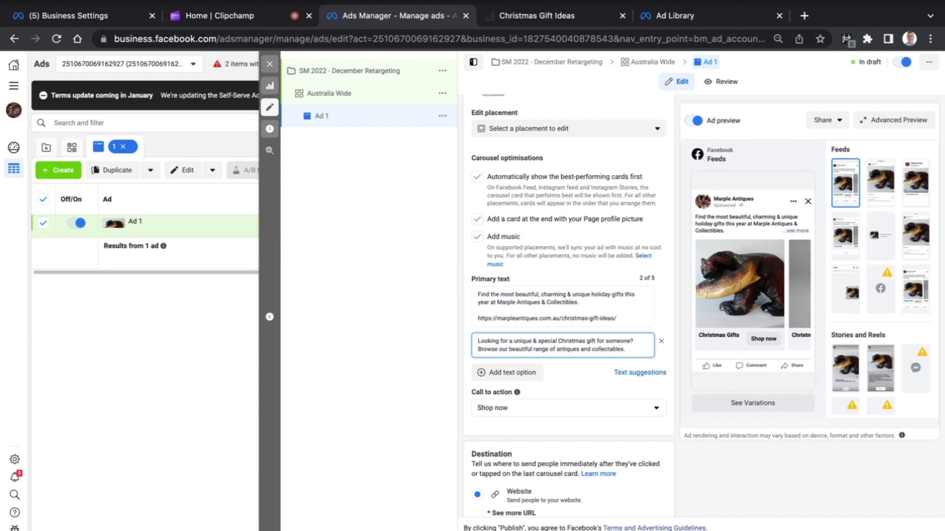
pyautogui.scroll(-2, 638, 276)
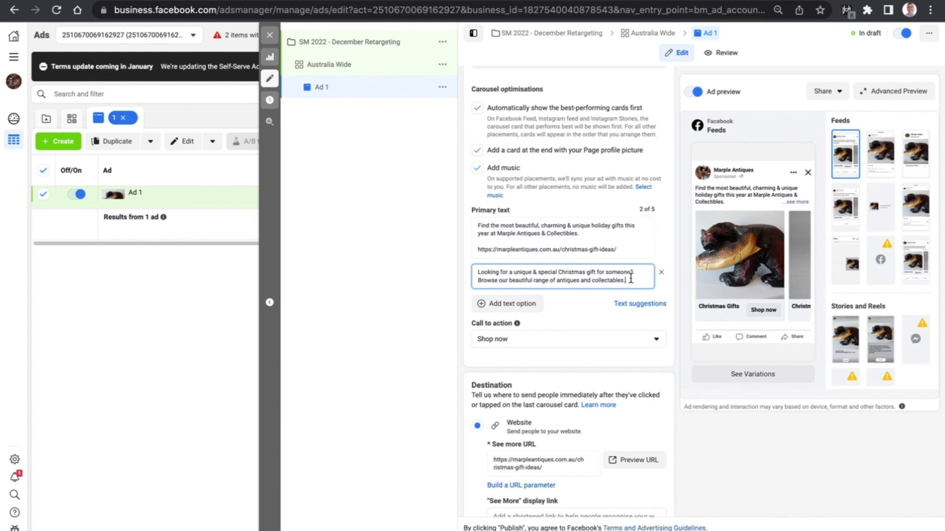
pyautogui.click(565, 234)
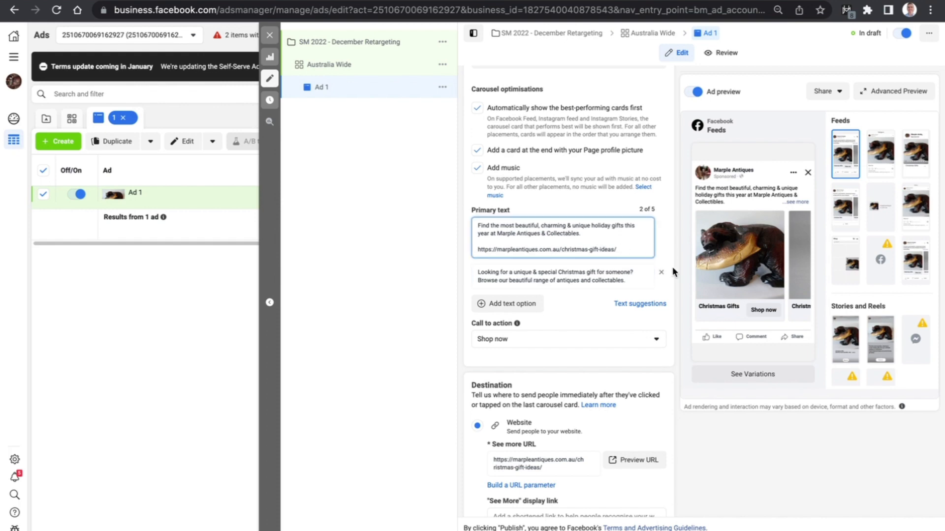
# Step: Extend the last sentence of the second primary text with "and find the perfect present."
pyautogui.scroll(-1, 672, 266)
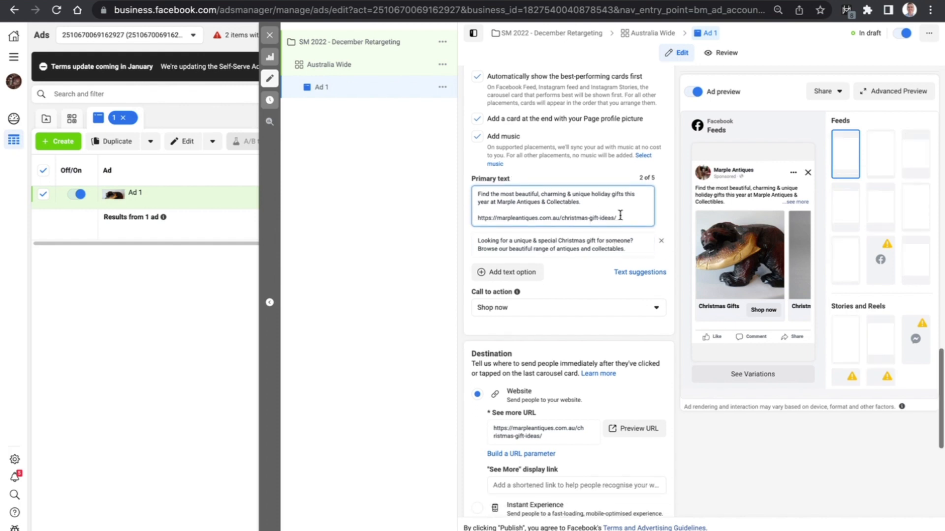
pyautogui.moveTo(616, 218); pyautogui.dragTo(479, 217)
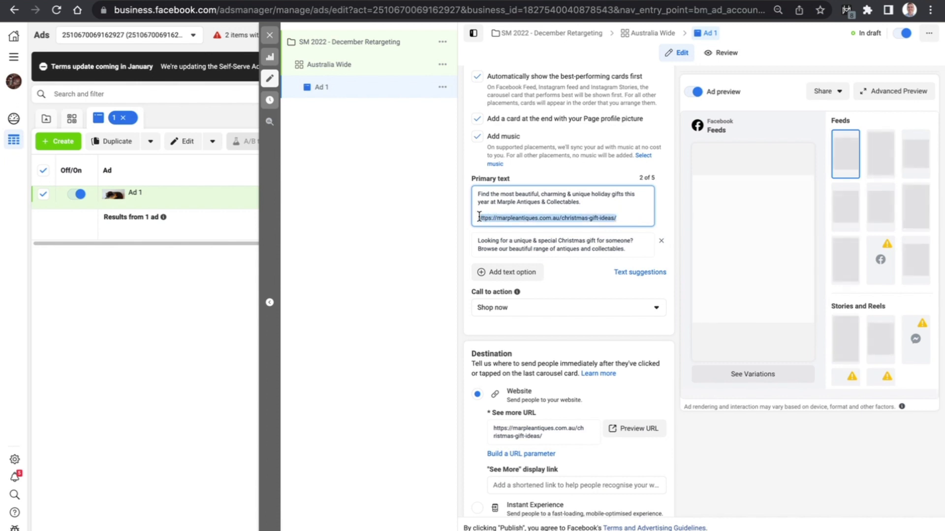
pyautogui.click(627, 249)
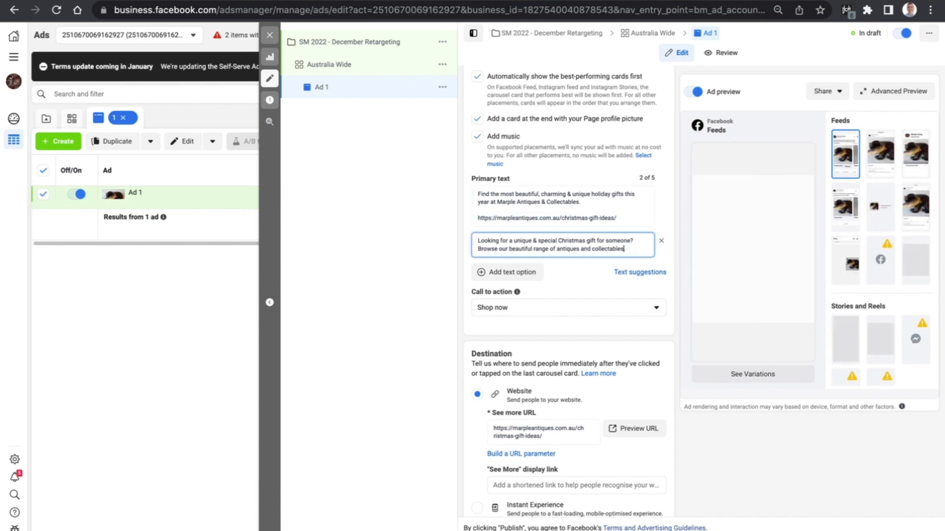
pyautogui.press('BackSpace')
pyautogui.write('and find t')
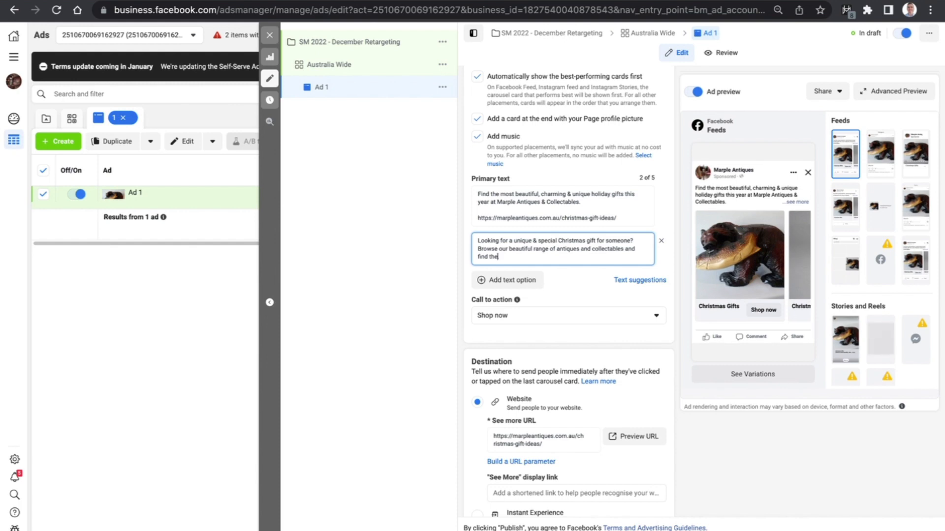
pyautogui.write('he ')
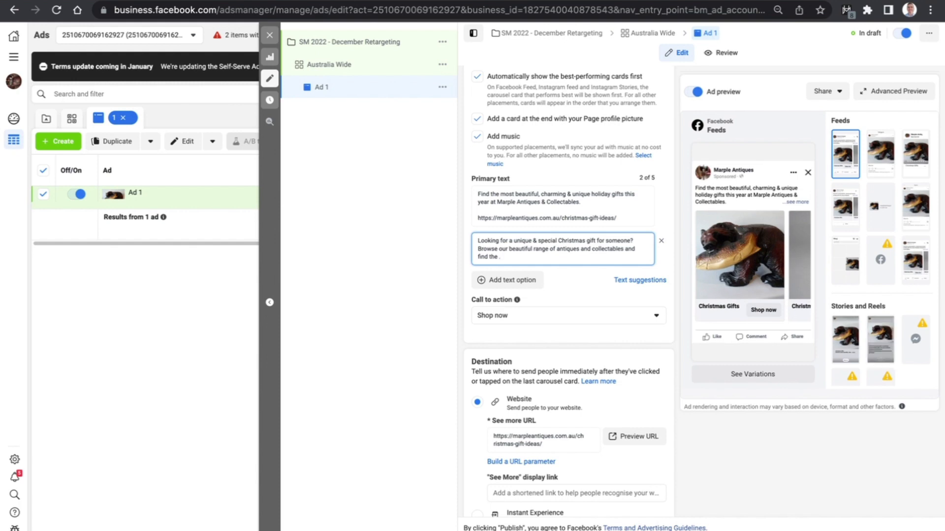
pyautogui.write('perfect')
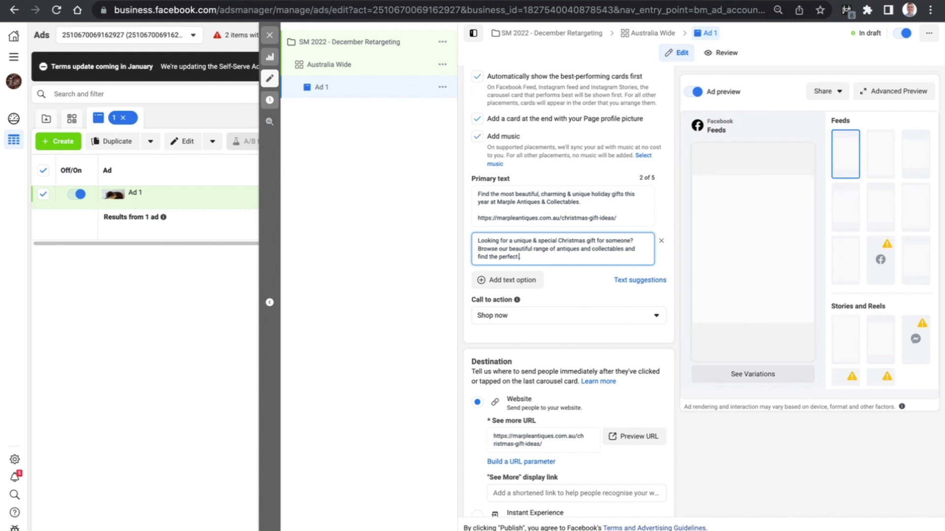
pyautogui.write(' present')
pyautogui.press('BackSpace')
pyautogui.scroll(2, 650, 234)
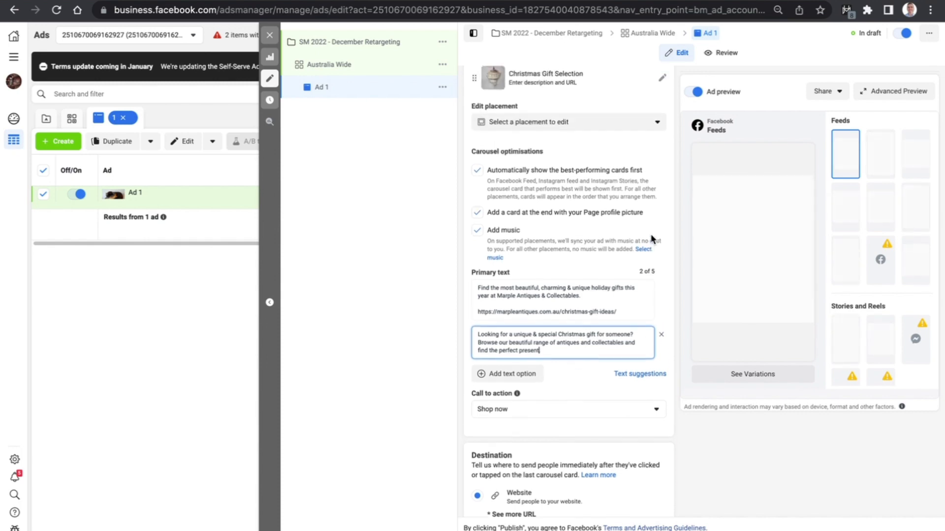
pyautogui.scroll(2, 650, 234)
pyautogui.scroll(-3, 651, 235)
pyautogui.write('.')
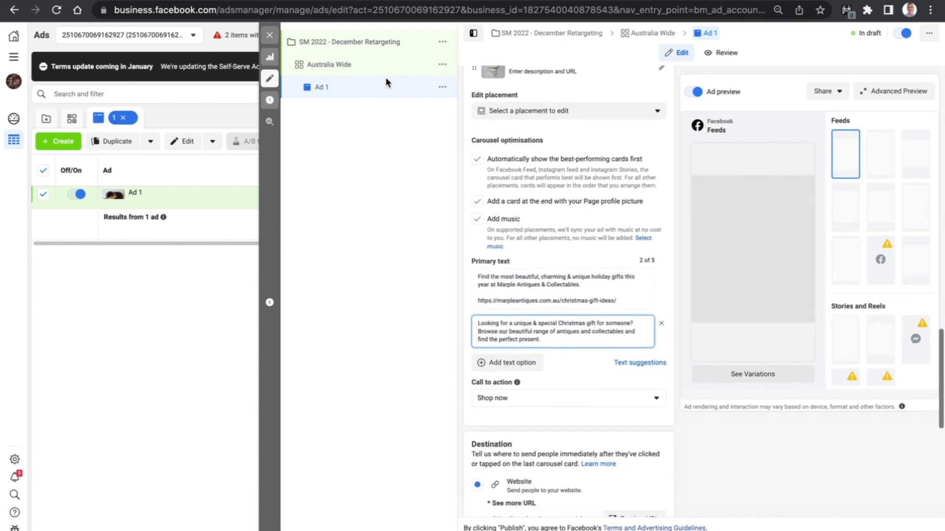
# Step: Close the ad editor and duplicate Ad 1 once into the Australia Wide ad set of the existing SM 2022 - December Retargeting campaign
pyautogui.click(269, 36)
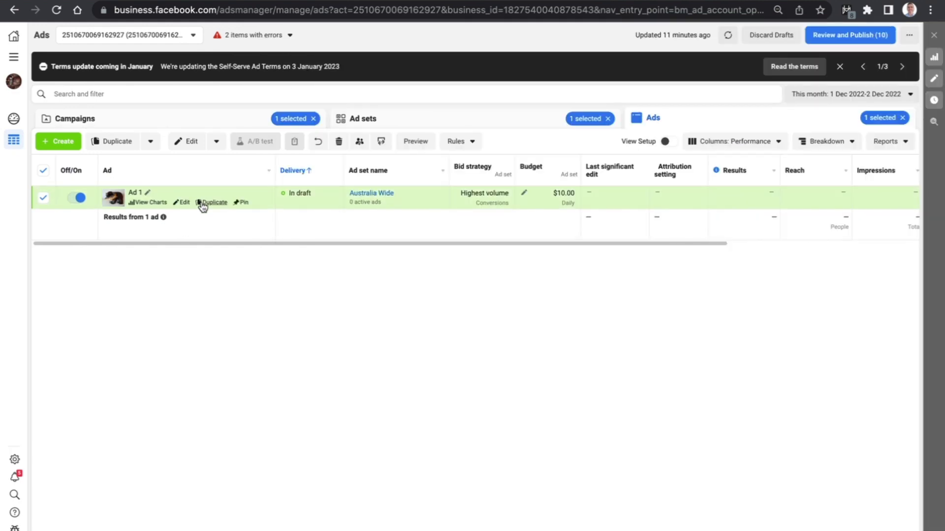
pyautogui.click(201, 204)
pyautogui.click(338, 223)
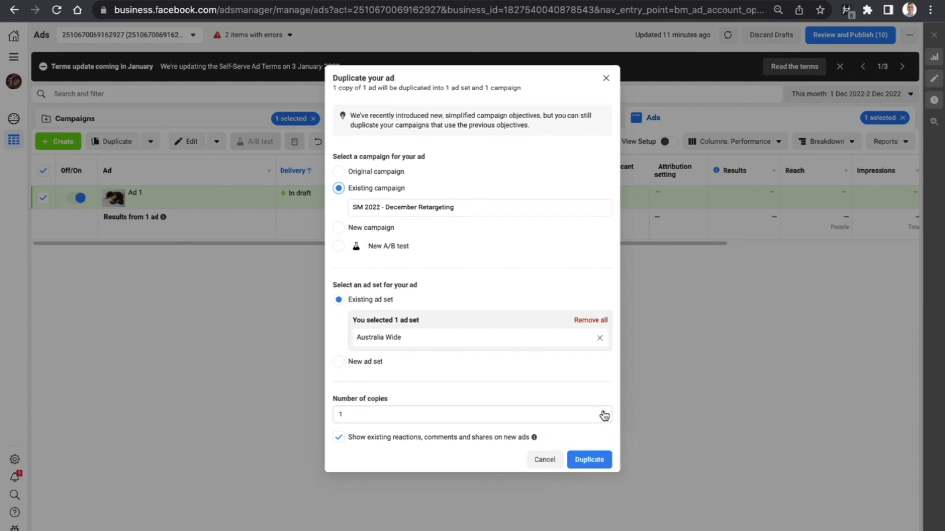
pyautogui.click(595, 462)
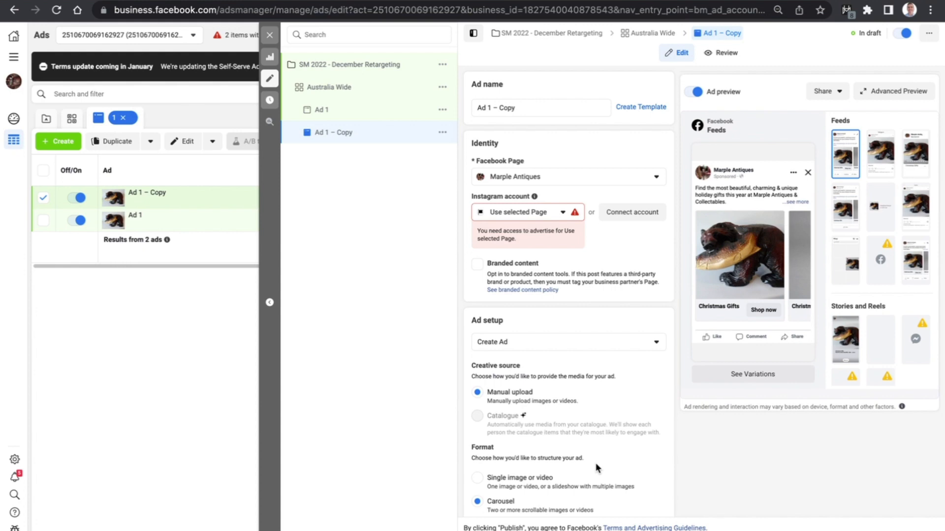
# Step: Set the Instagram account to marpleantiques for both the duplicated ad and Ad 1
pyautogui.click(530, 214)
pyautogui.click(496, 256)
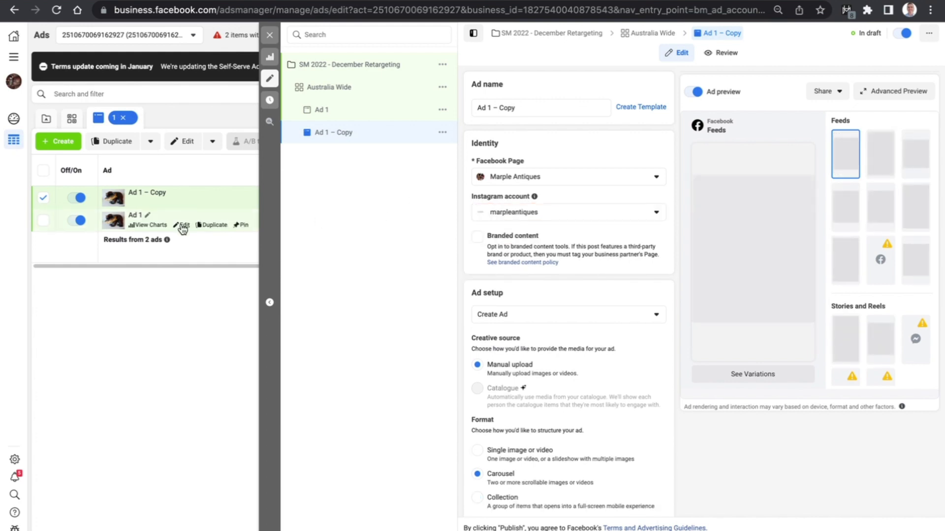
pyautogui.click(183, 226)
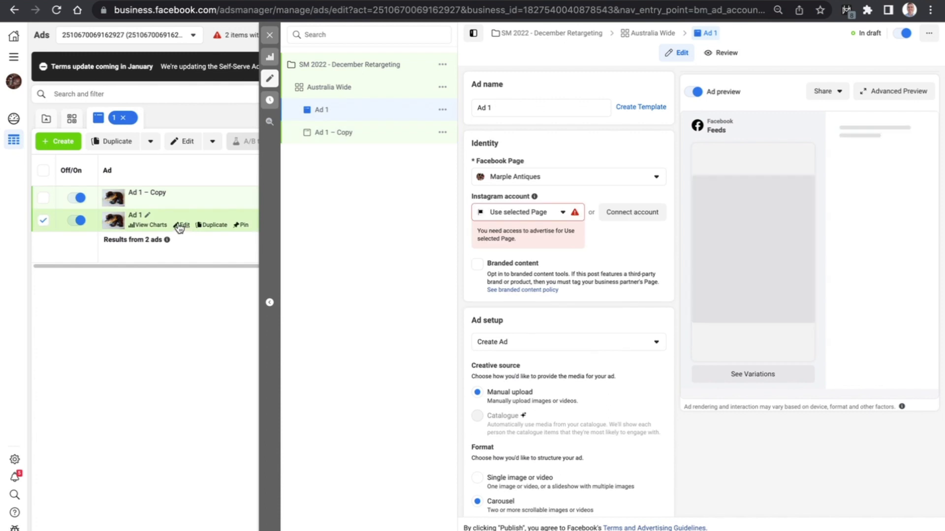
pyautogui.click(496, 208)
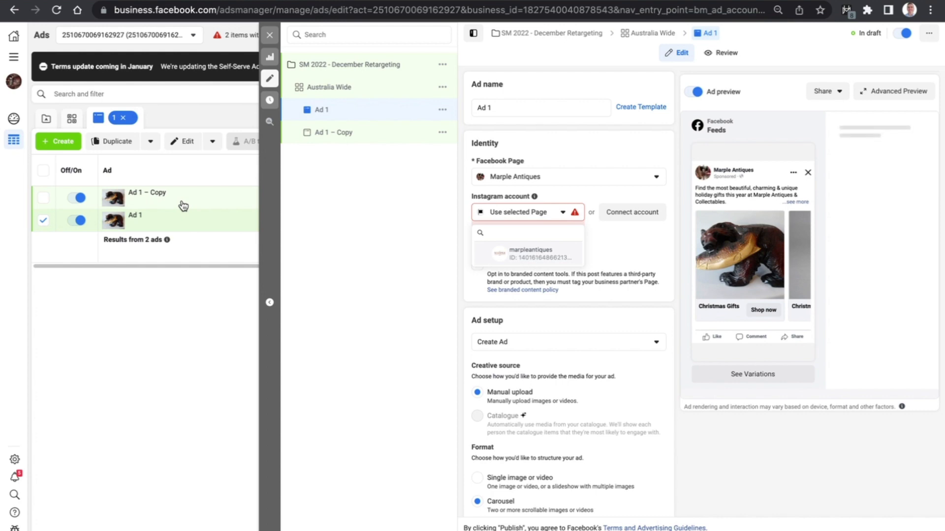
# Step: Rename the duplicated ad as "Ad 2"
pyautogui.moveTo(183, 205)
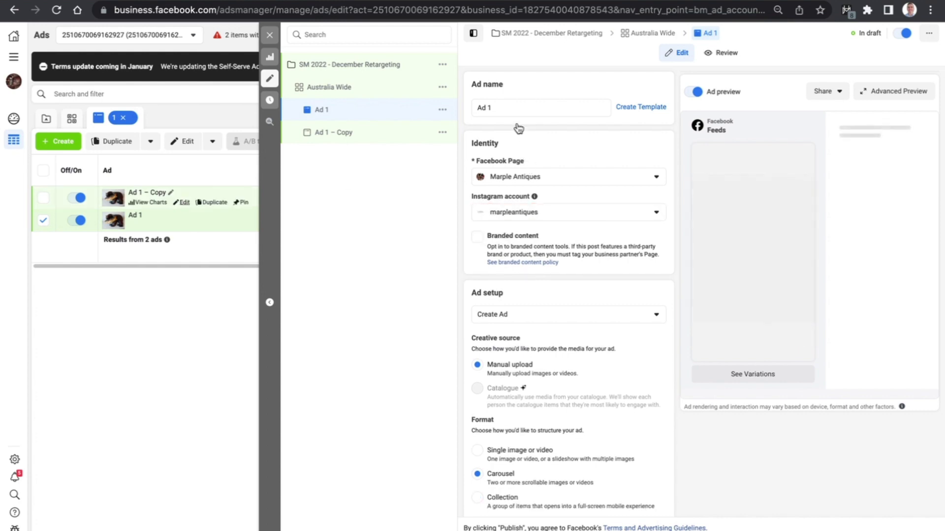
pyautogui.moveTo(516, 108); pyautogui.dragTo(489, 108)
pyautogui.press('BackSpace')
pyautogui.write('2')
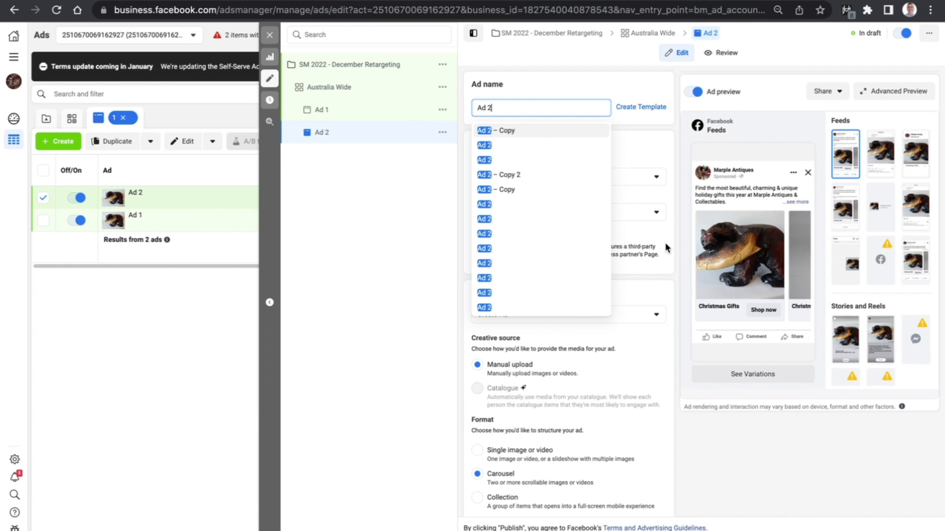
# Step: Replace the image of Ad 2's first carousel card with the uploaded file 064_Copy__21820__42277.jpeg
pyautogui.scroll(-5, 675, 245)
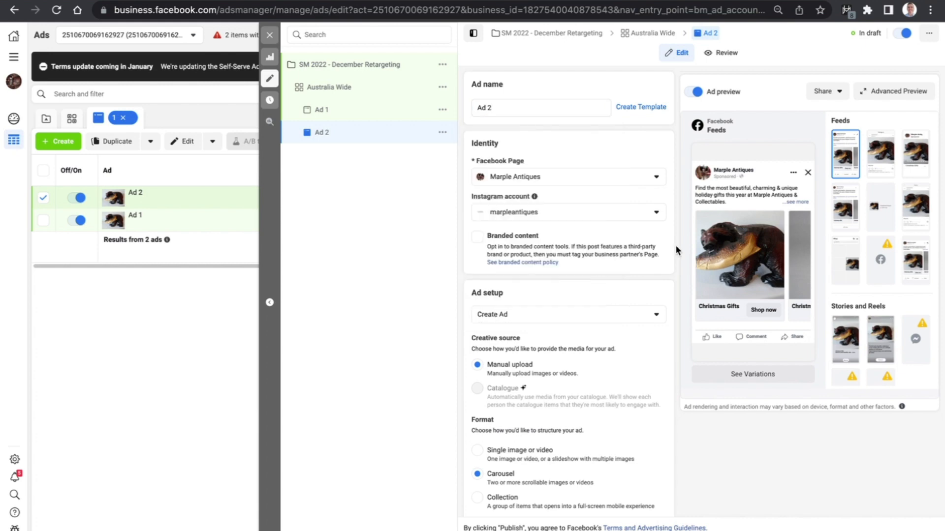
pyautogui.scroll(-5, 675, 245)
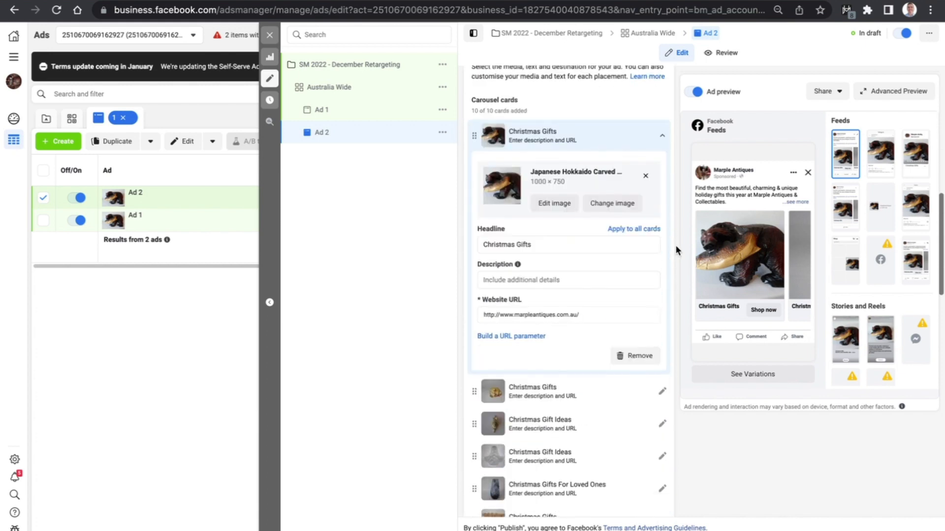
pyautogui.click(600, 205)
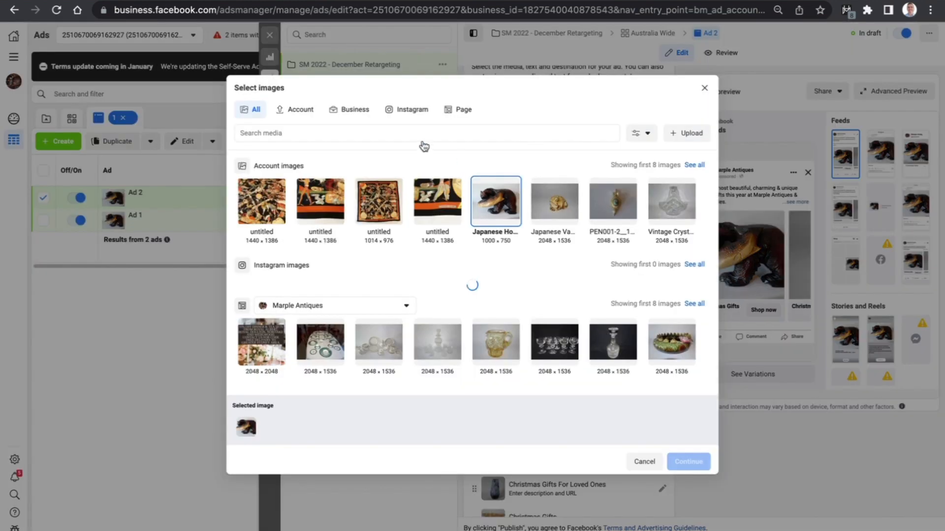
pyautogui.click(692, 133)
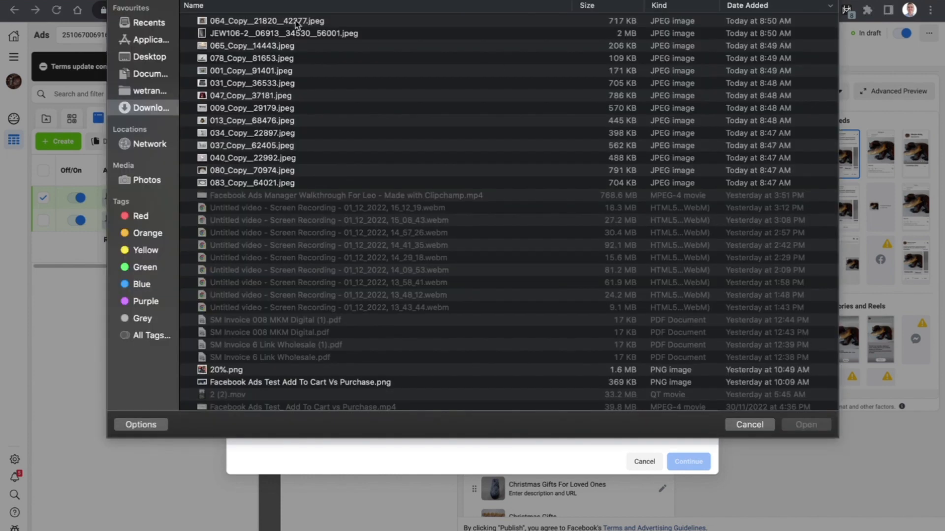
pyautogui.click(244, 19)
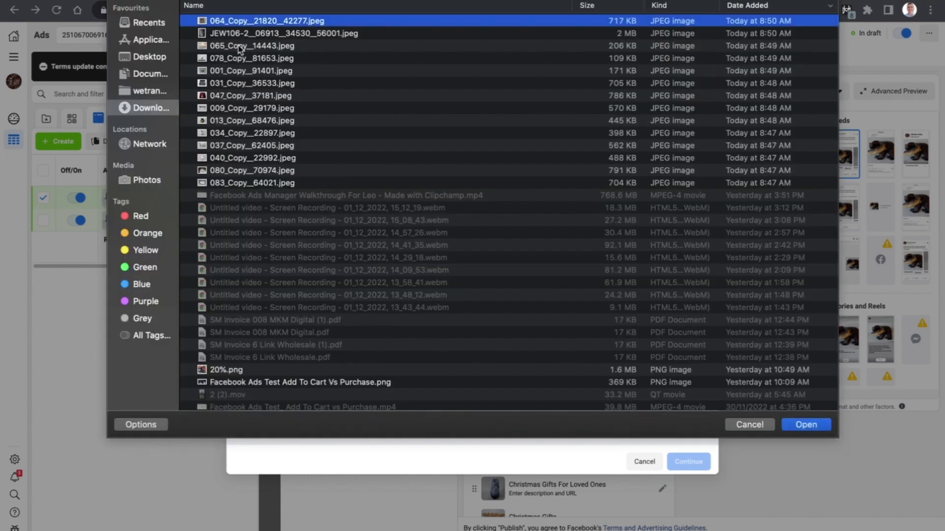
pyautogui.click(248, 34)
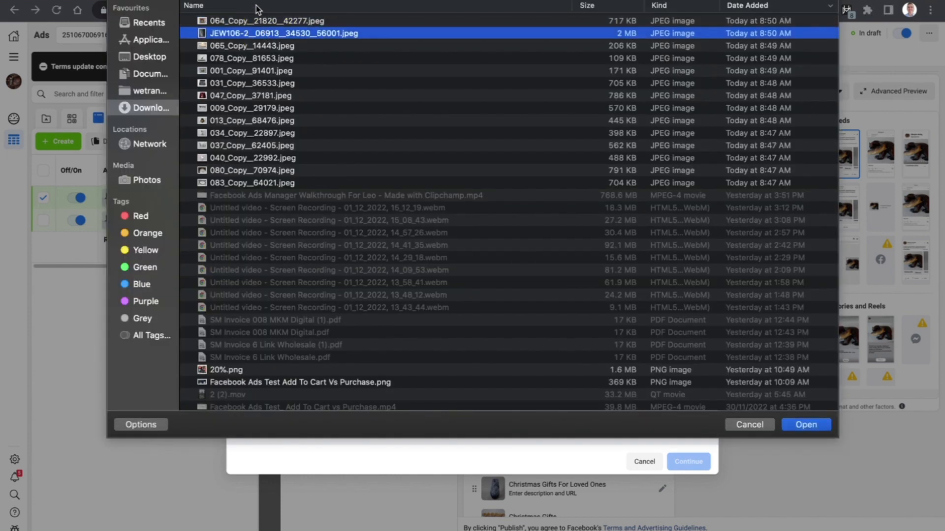
pyautogui.click(243, 23)
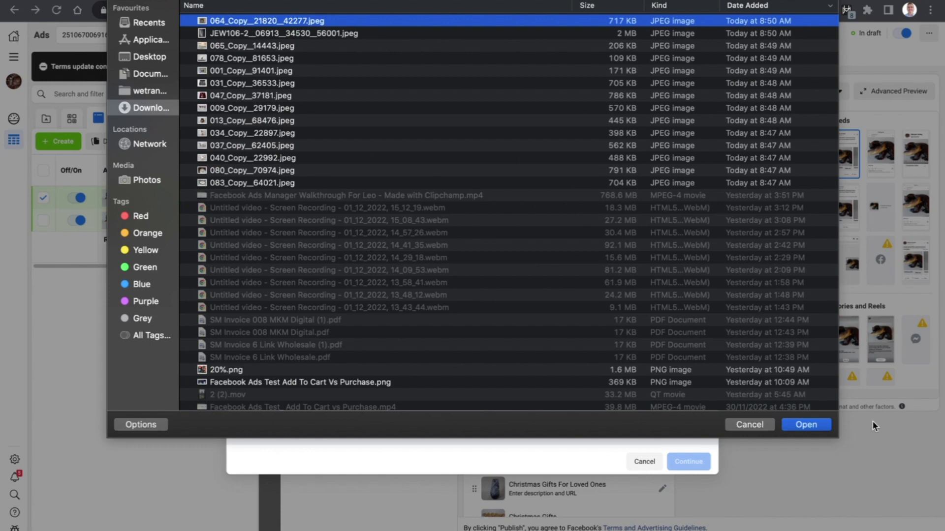
pyautogui.click(807, 425)
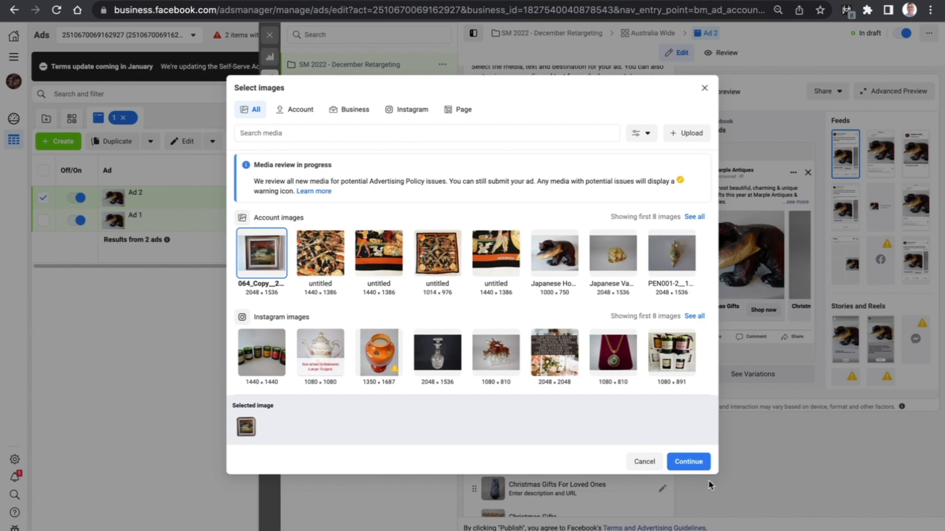
pyautogui.click(702, 461)
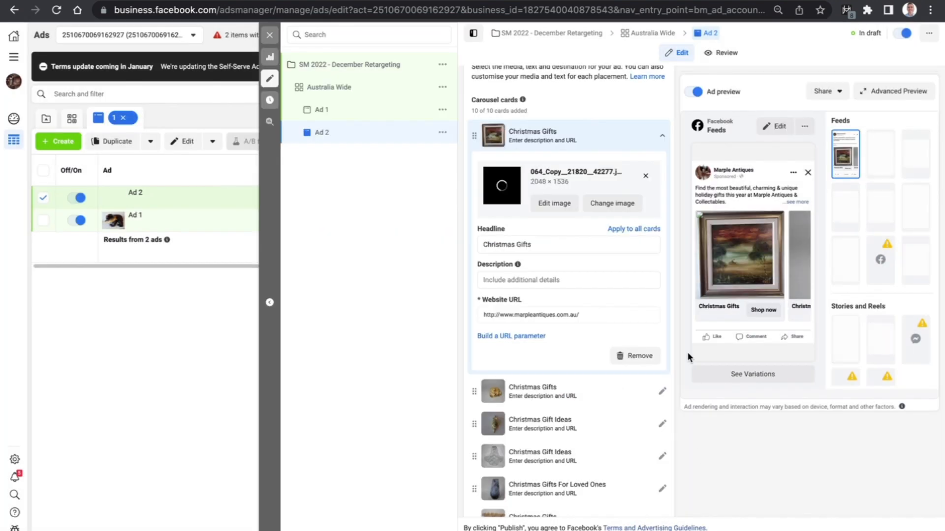
# Step: Replace the image of Ad 2's second carousel card with the uploaded file JEW106-2__06913__34530__56001.jpeg
pyautogui.scroll(-3, 686, 353)
pyautogui.scroll(-2, 687, 353)
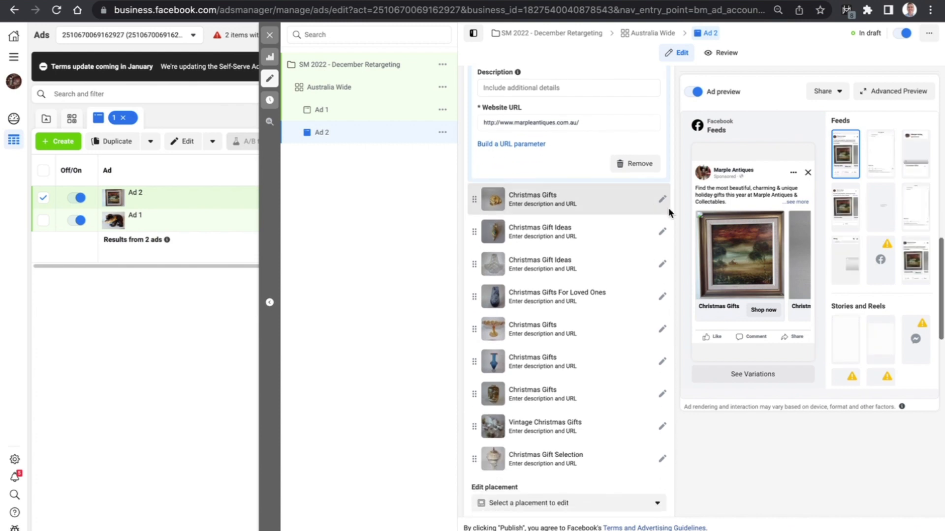
pyautogui.scroll(-2, 604, 201)
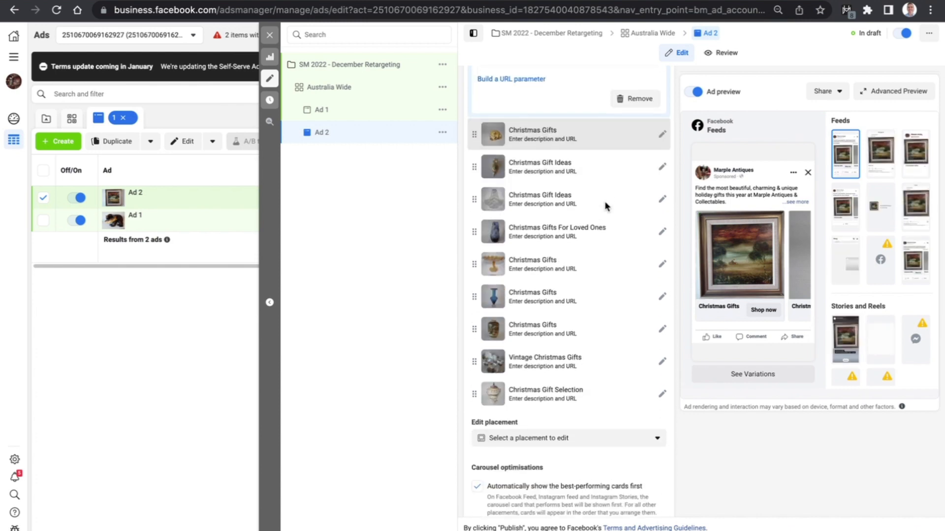
pyautogui.scroll(8, 604, 201)
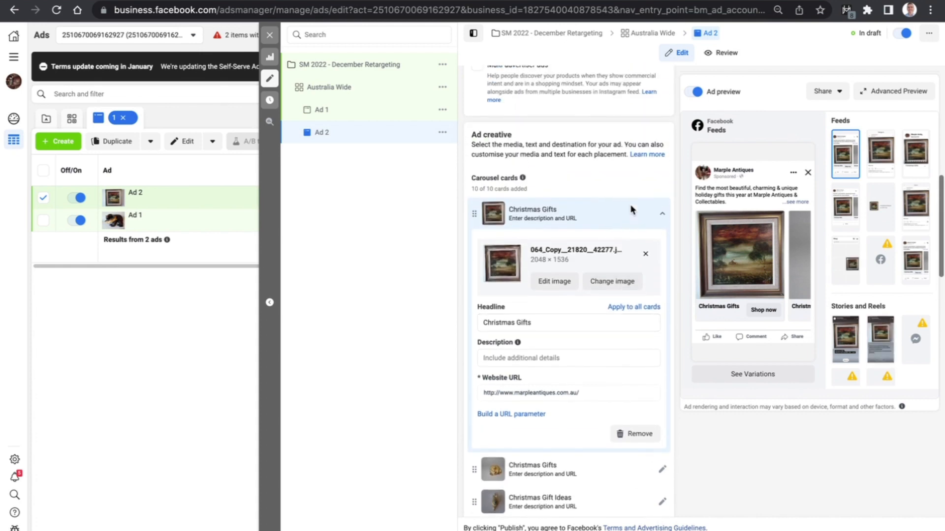
pyautogui.scroll(-5, 643, 222)
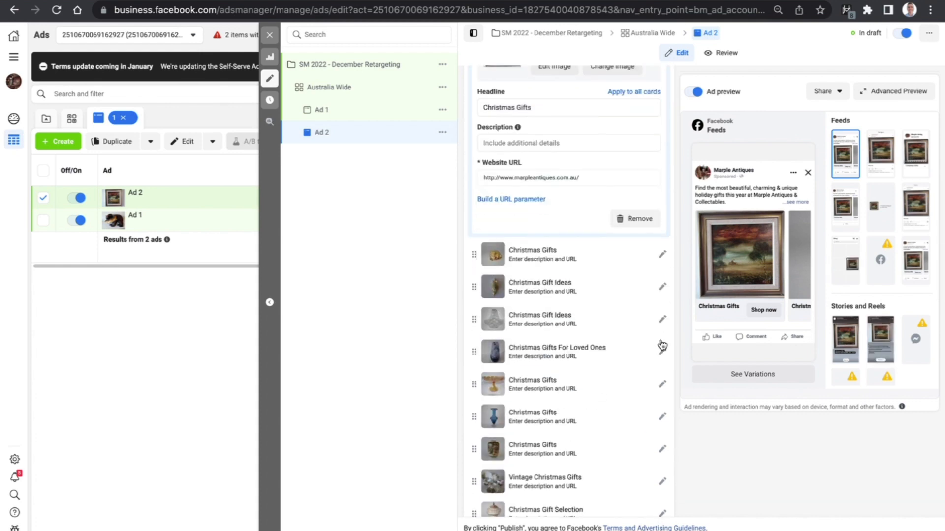
pyautogui.click(614, 256)
pyautogui.scroll(2, 647, 223)
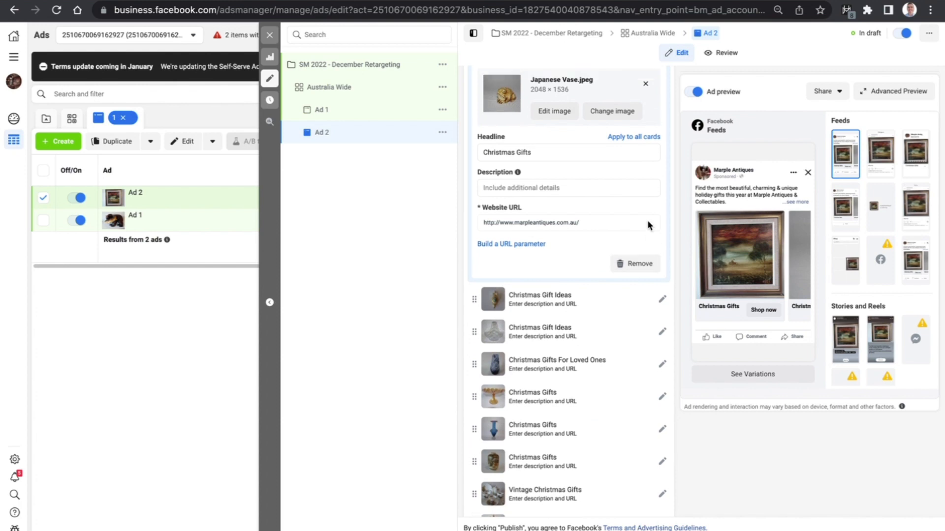
pyautogui.click(625, 190)
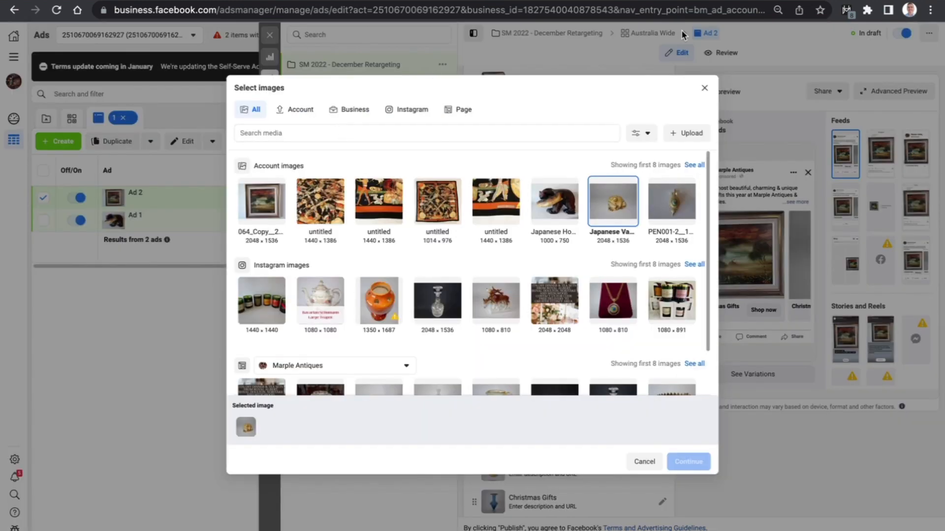
pyautogui.click(706, 144)
pyautogui.click(231, 35)
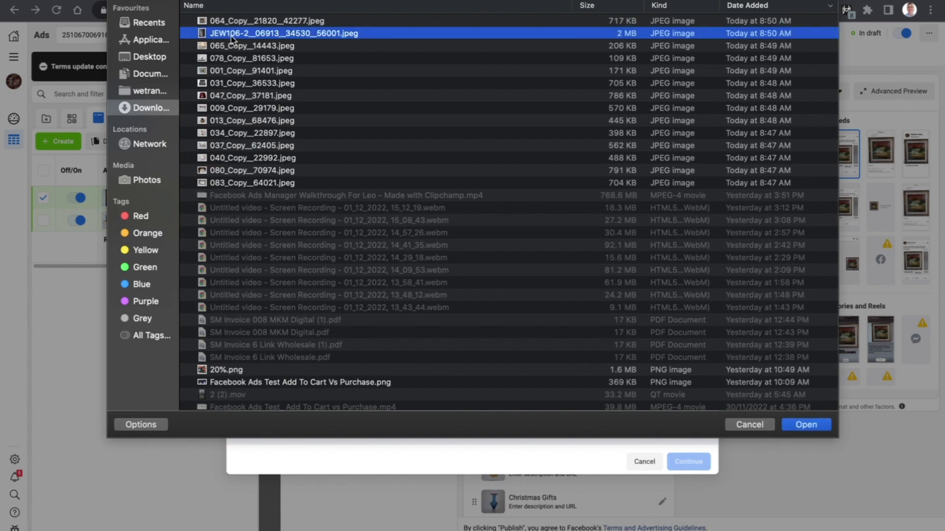
pyautogui.doubleClick(232, 34)
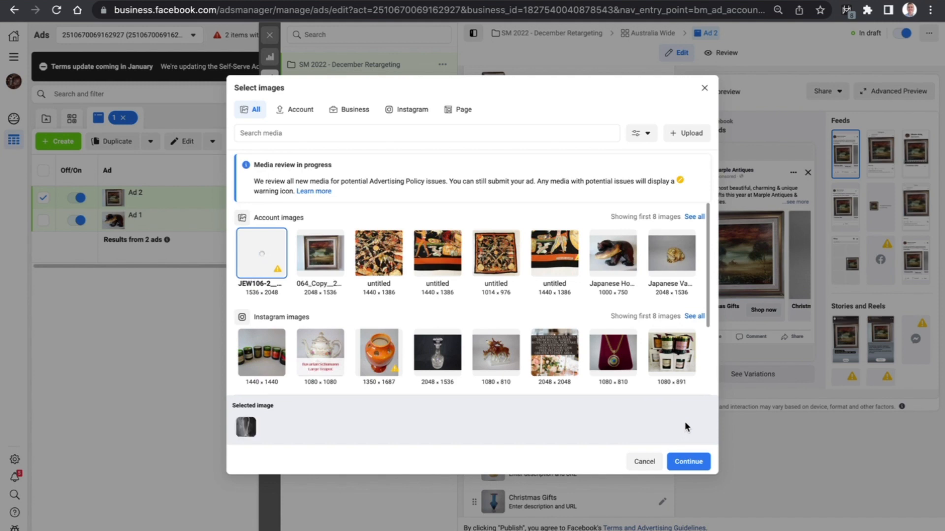
pyautogui.click(685, 463)
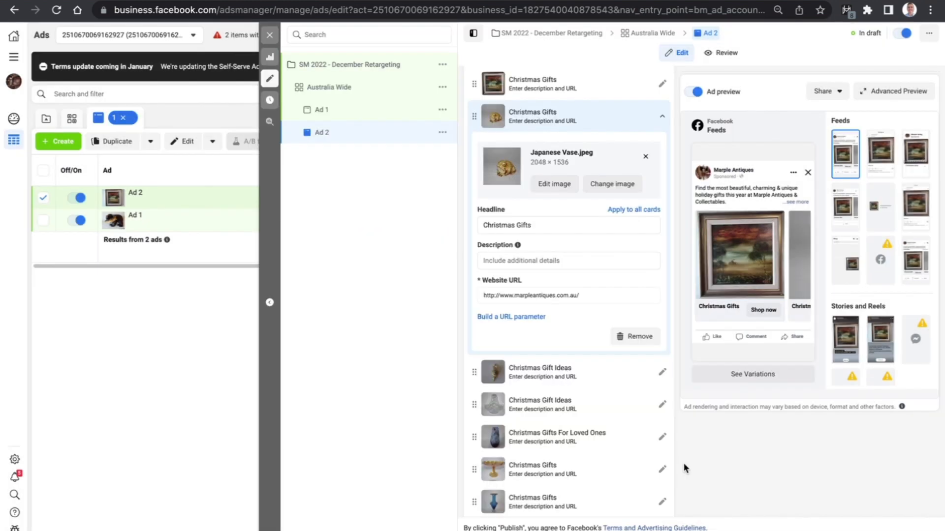
# Step: Replace the image of Ad 2's third carousel card, Christmas Gift Ideas, with the uploaded file 065_Copy__14443.jpeg
pyautogui.scroll(-2, 619, 307)
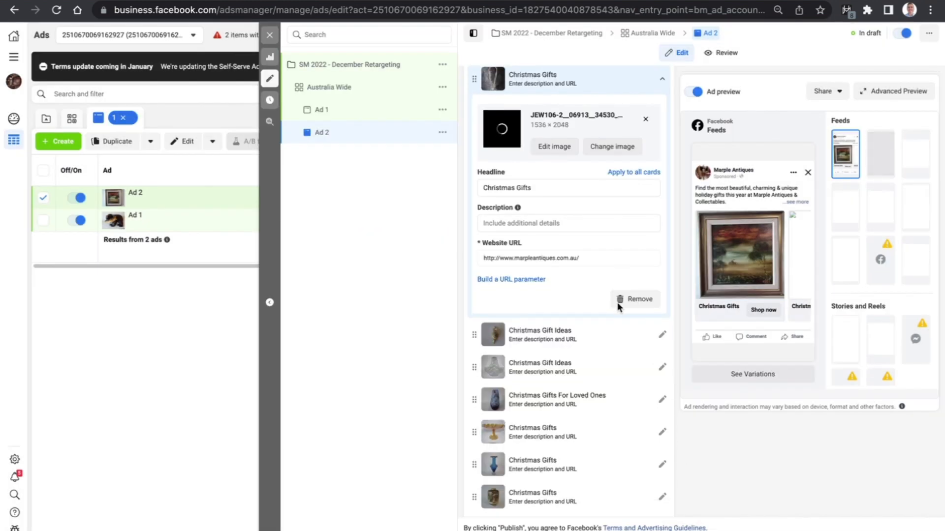
pyautogui.click(566, 301)
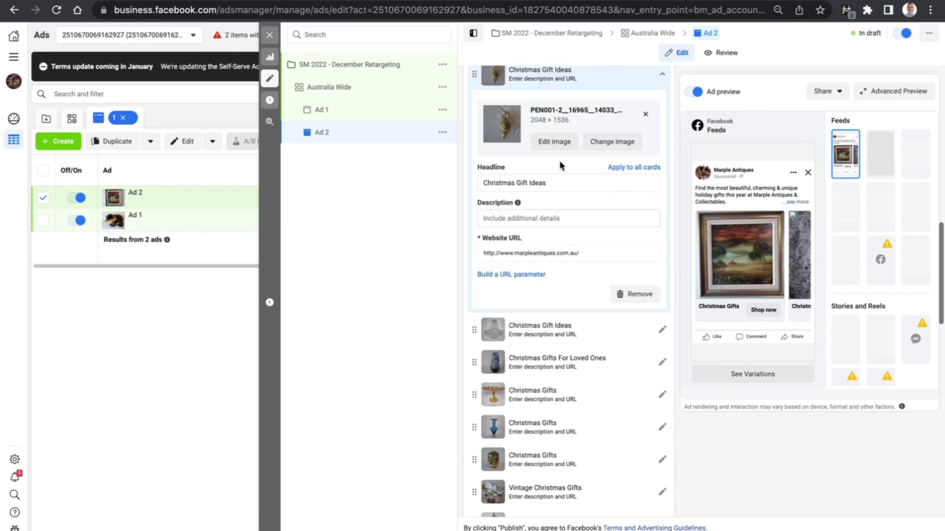
pyautogui.click(624, 141)
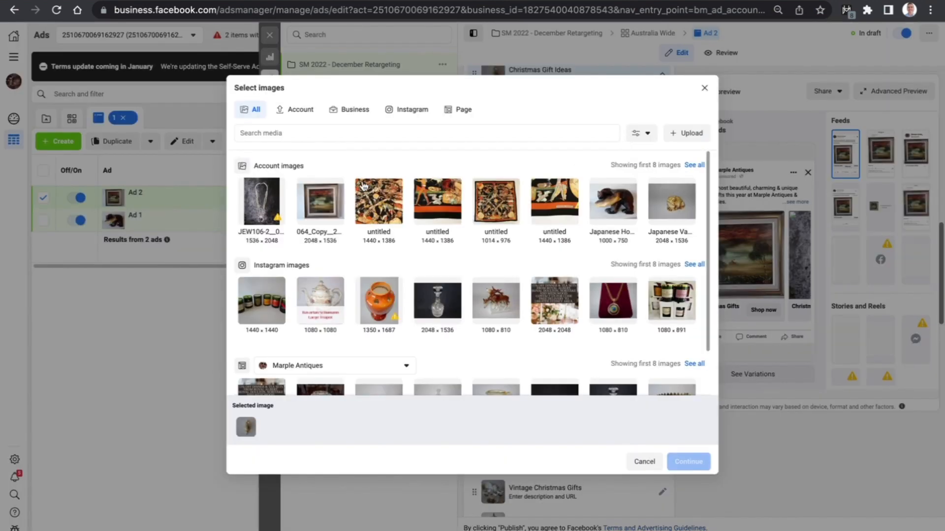
pyautogui.click(692, 133)
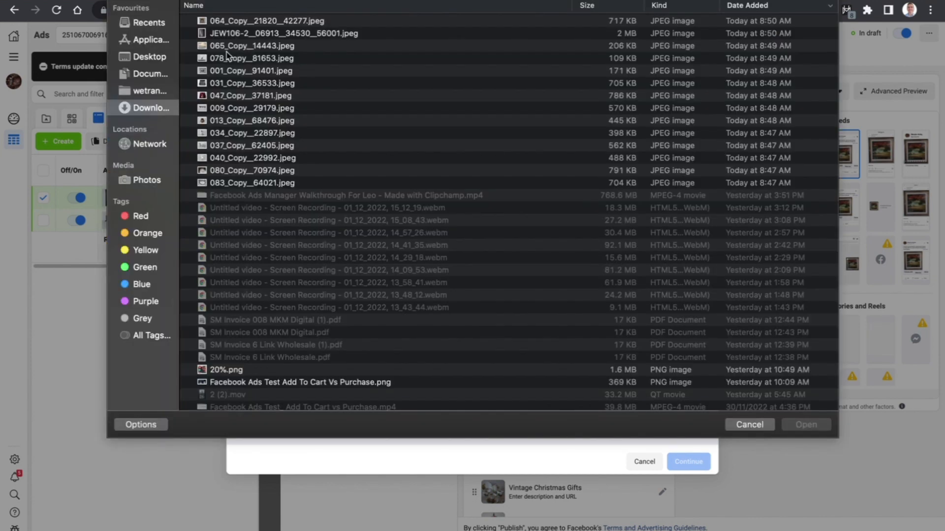
pyautogui.doubleClick(227, 47)
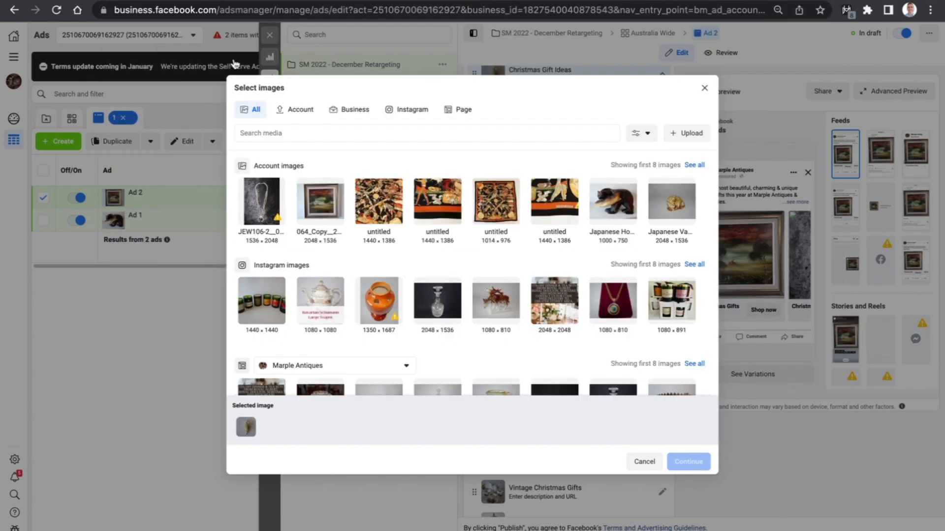
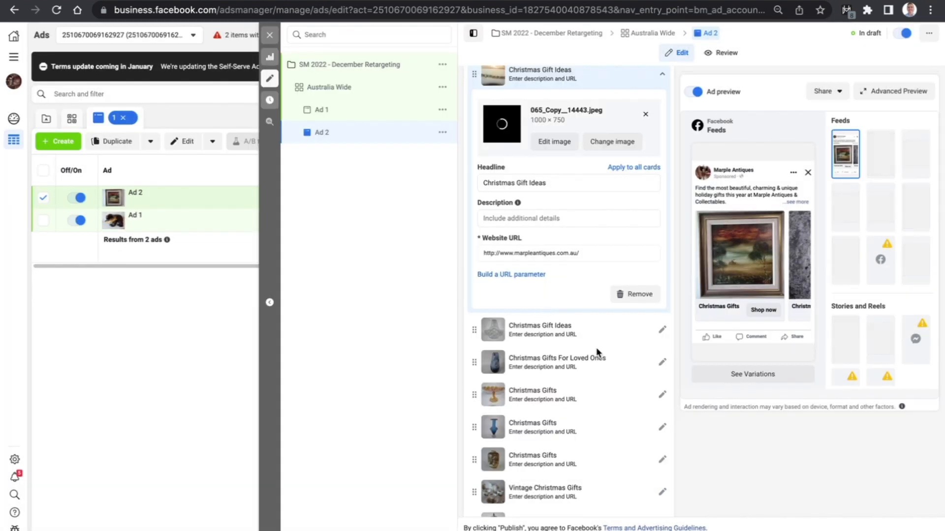
# Step: Replace the Vintage Crystal image of Ad 2's fourth carousel card with the uploaded file 037_Copy__62405.jpeg
pyautogui.click(554, 336)
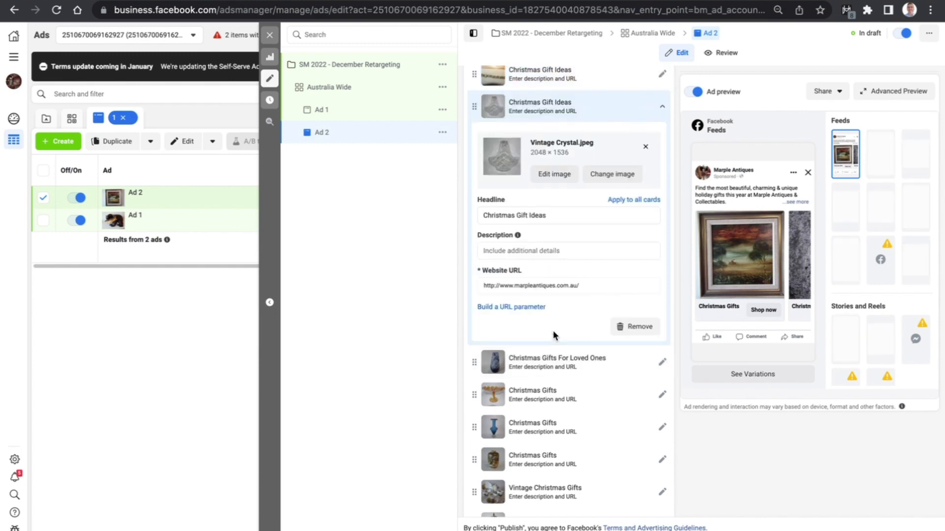
pyautogui.click(614, 176)
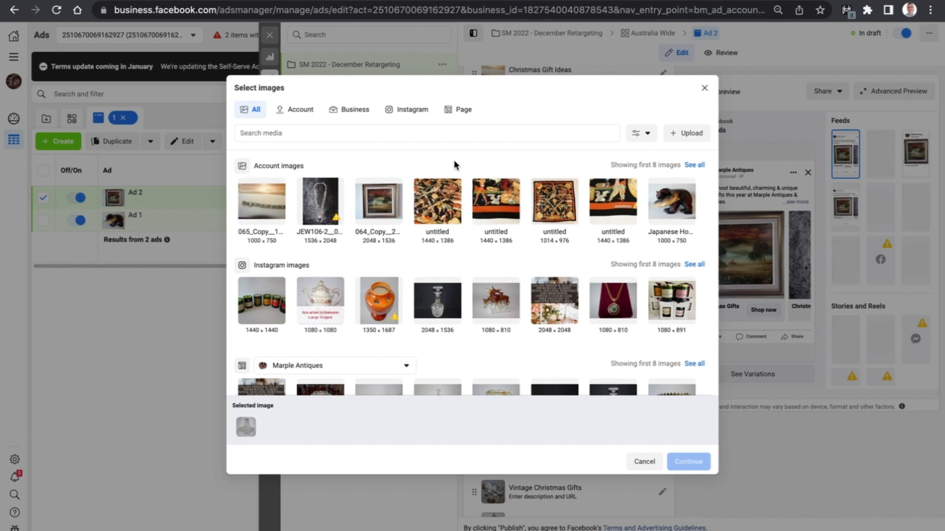
pyautogui.click(695, 167)
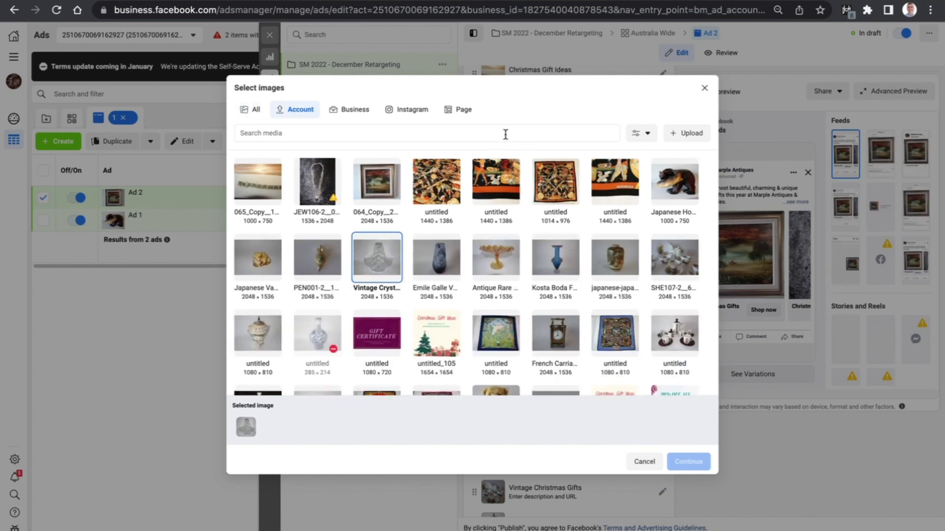
pyautogui.click(687, 131)
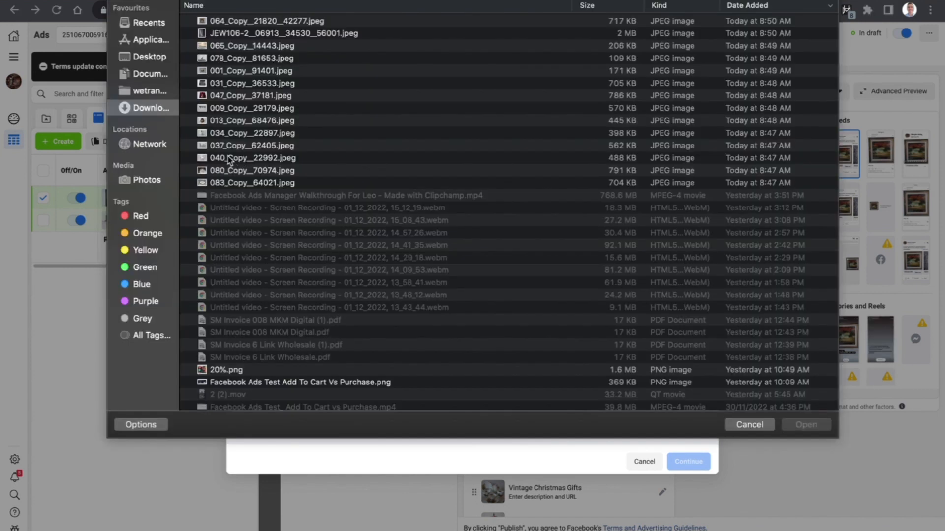
pyautogui.doubleClick(521, 158)
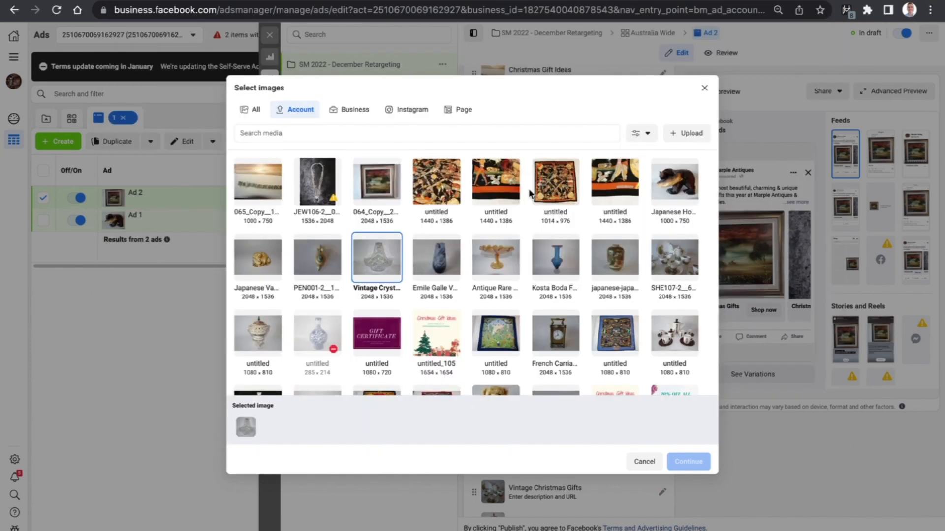
pyautogui.click(688, 133)
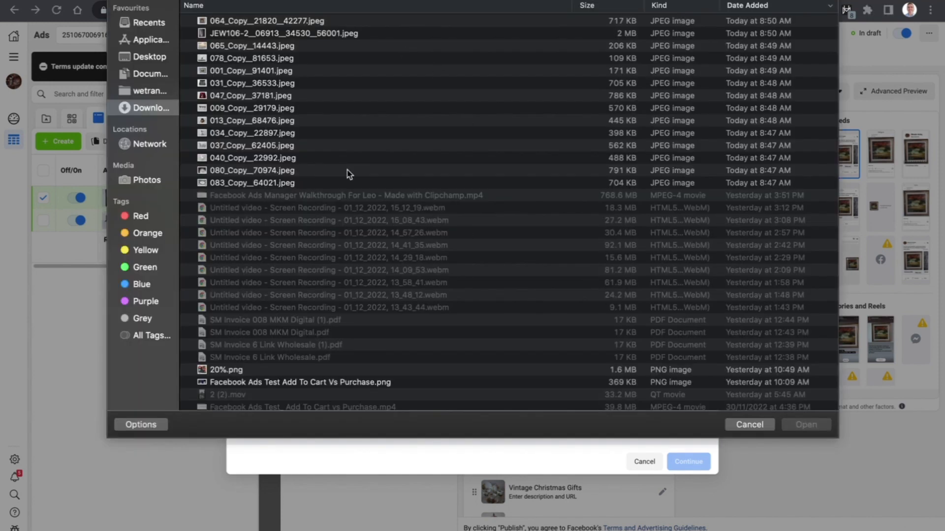
pyautogui.click(245, 147)
pyautogui.doubleClick(245, 147)
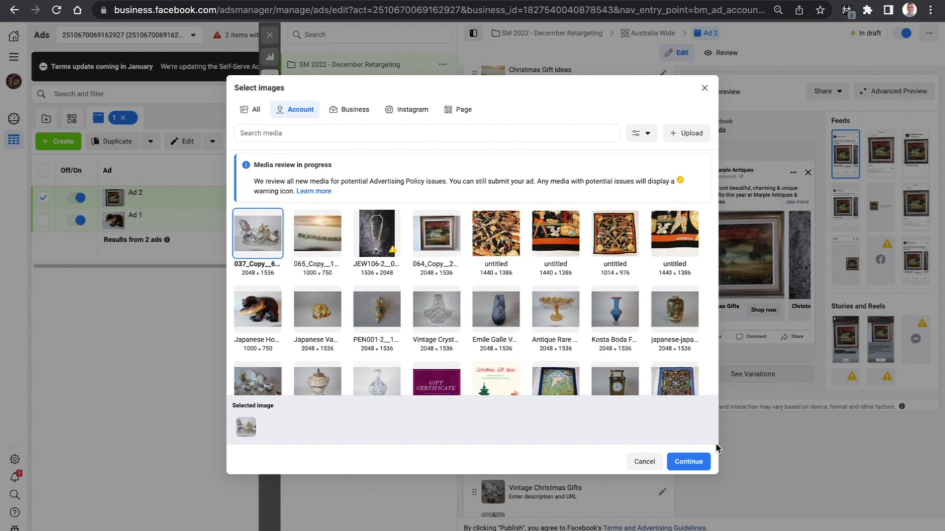
pyautogui.click(691, 467)
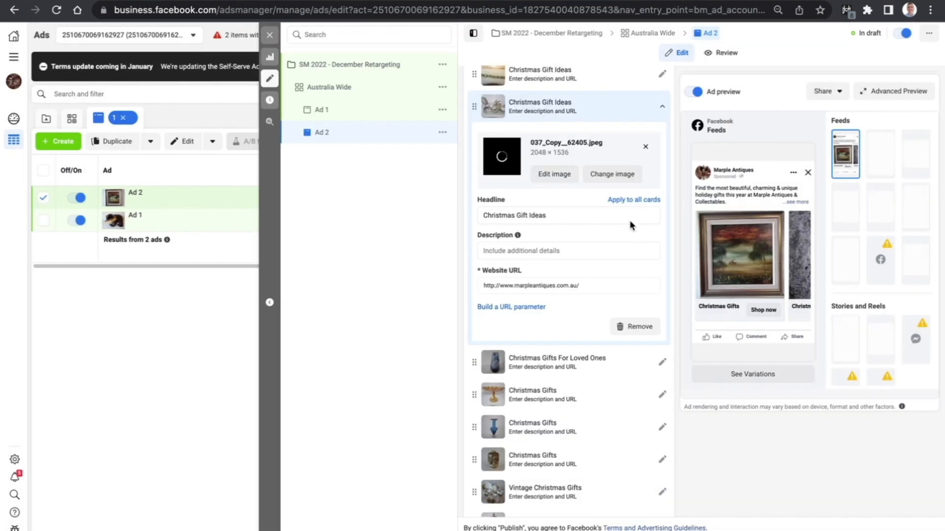
# Step: Replace the Antique Rare Apricot image of Ad 2's sixth carousel card with the uploaded file 047_Copy__37181.jpeg
pyautogui.scroll(2, 594, 173)
pyautogui.scroll(-3, 594, 173)
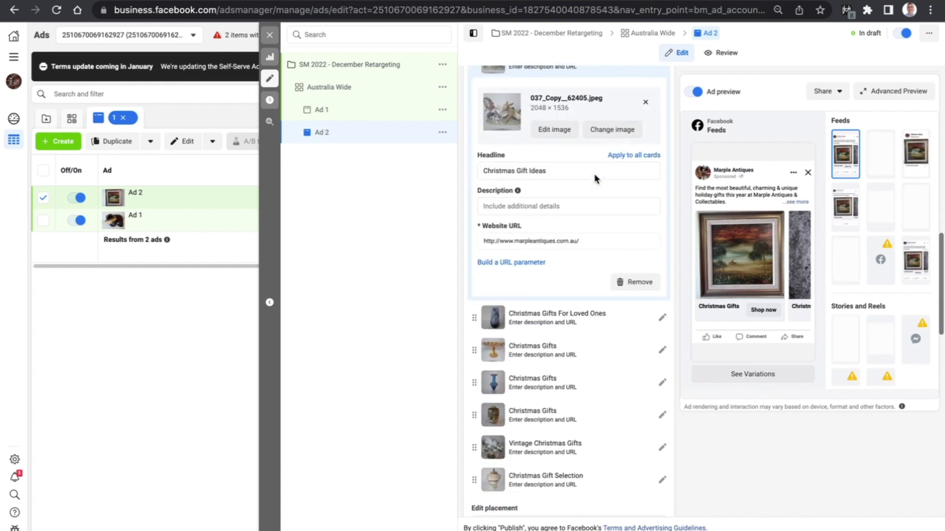
pyautogui.click(547, 352)
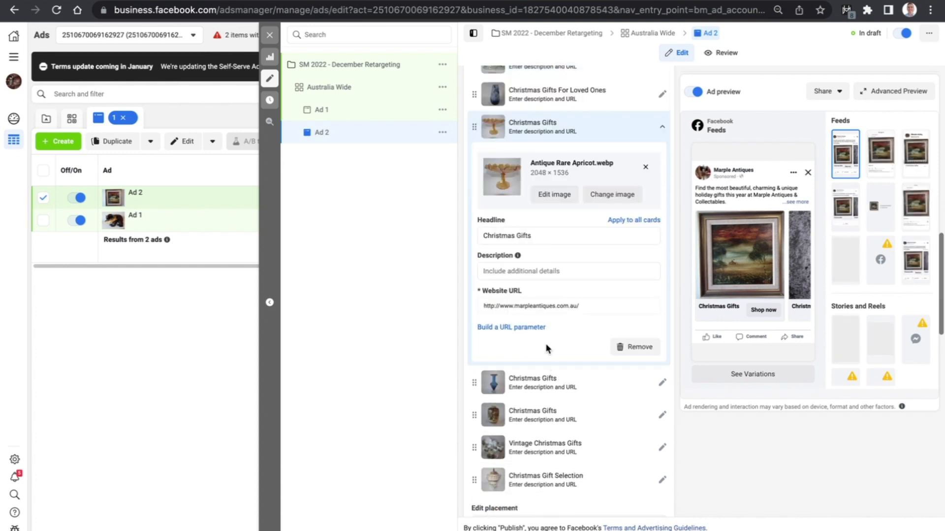
pyautogui.click(625, 197)
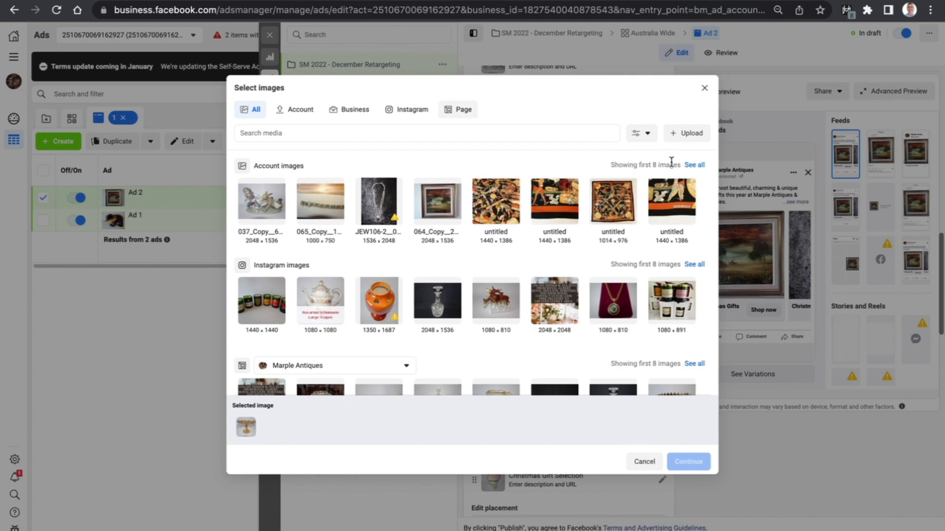
pyautogui.click(687, 135)
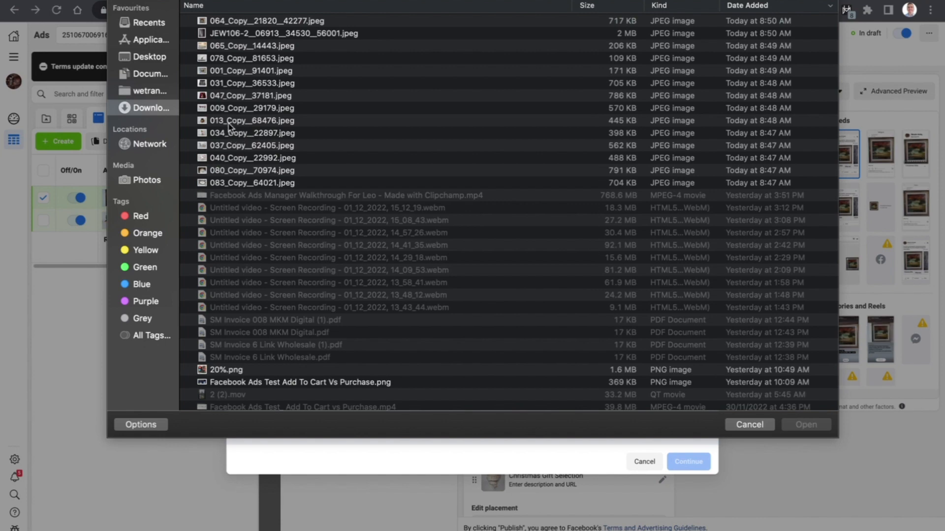
pyautogui.click(234, 96)
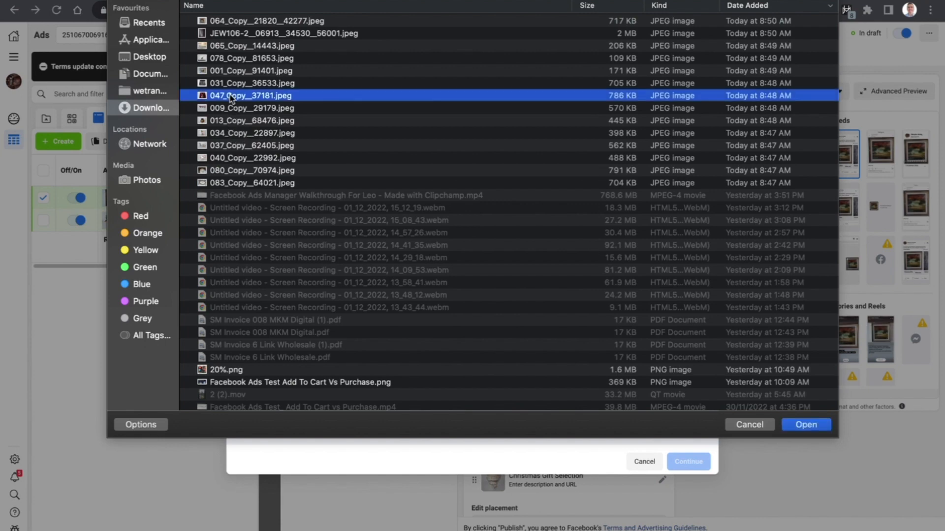
pyautogui.doubleClick(240, 97)
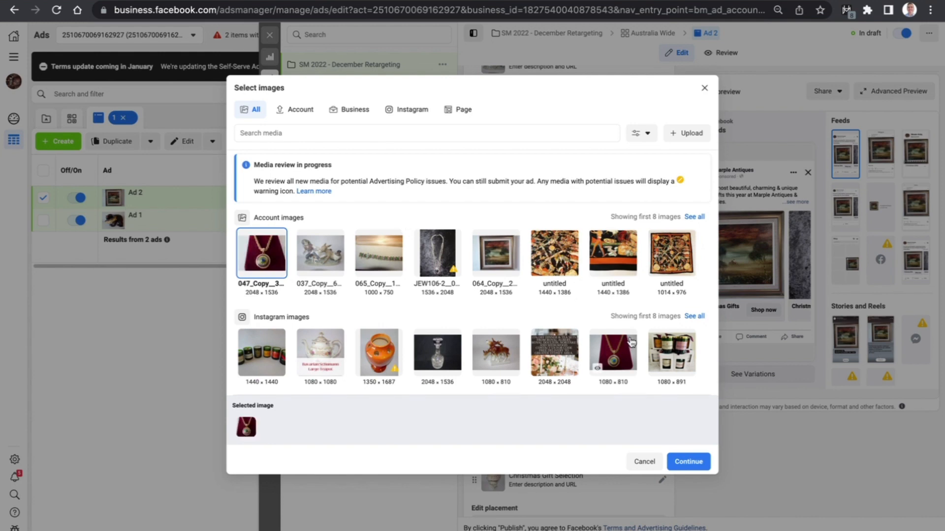
pyautogui.click(694, 461)
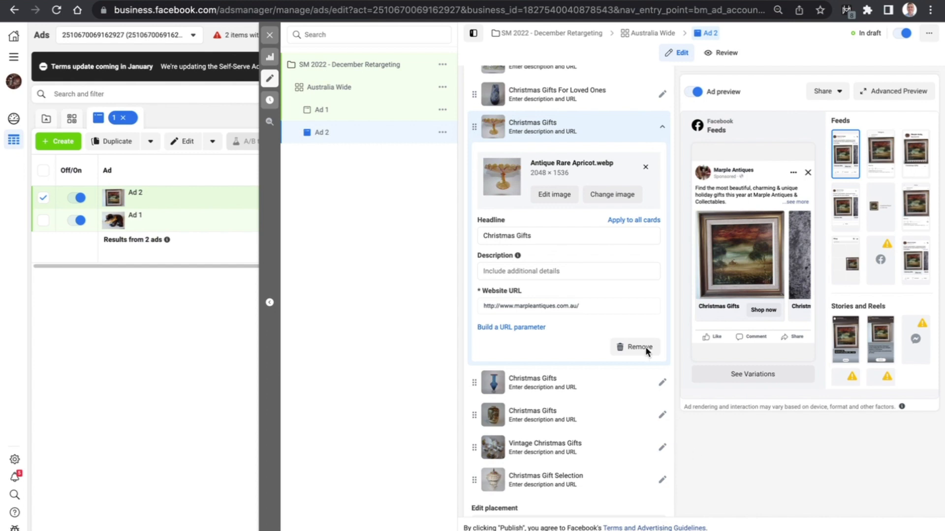
# Step: For Ad 2's Vintage Christmas Gifts carousel card, upload 083_Copy__64021.jpeg as a replacement image
pyautogui.scroll(-2, 645, 346)
pyautogui.click(577, 366)
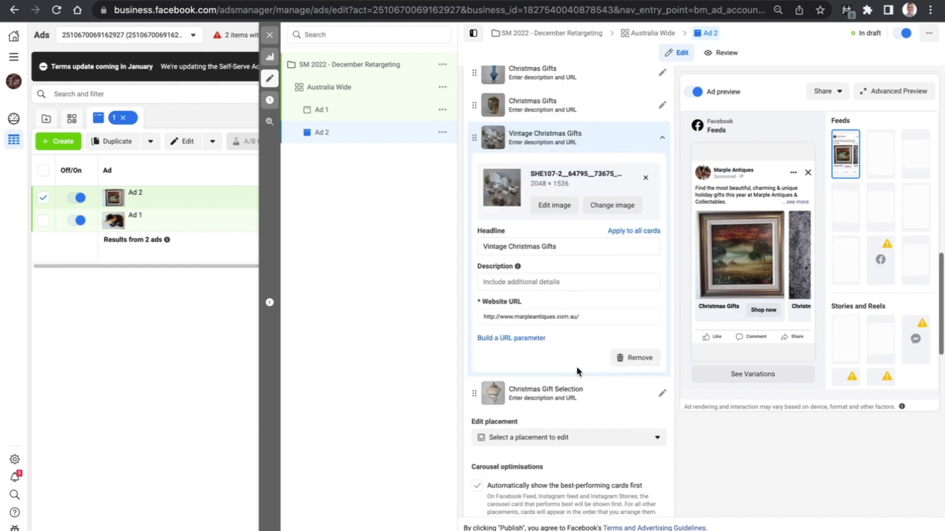
pyautogui.click(612, 205)
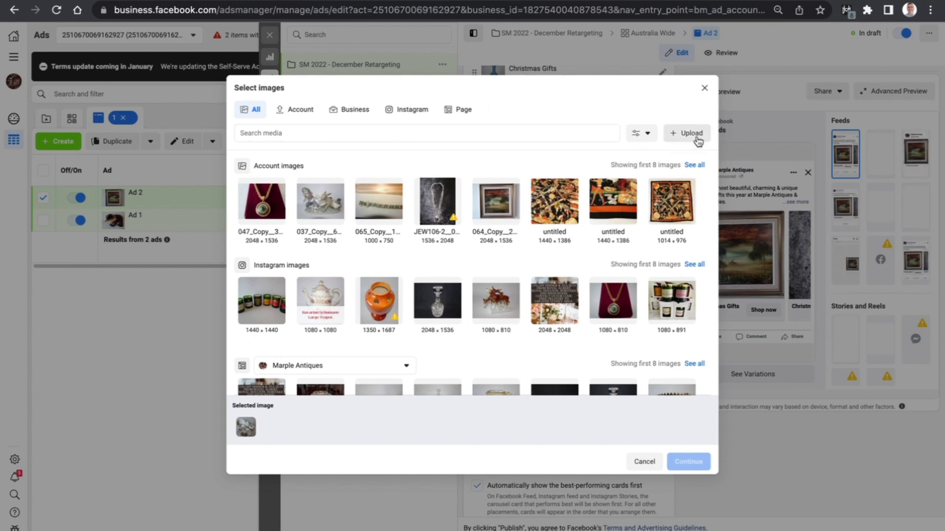
pyautogui.click(698, 143)
pyautogui.click(243, 185)
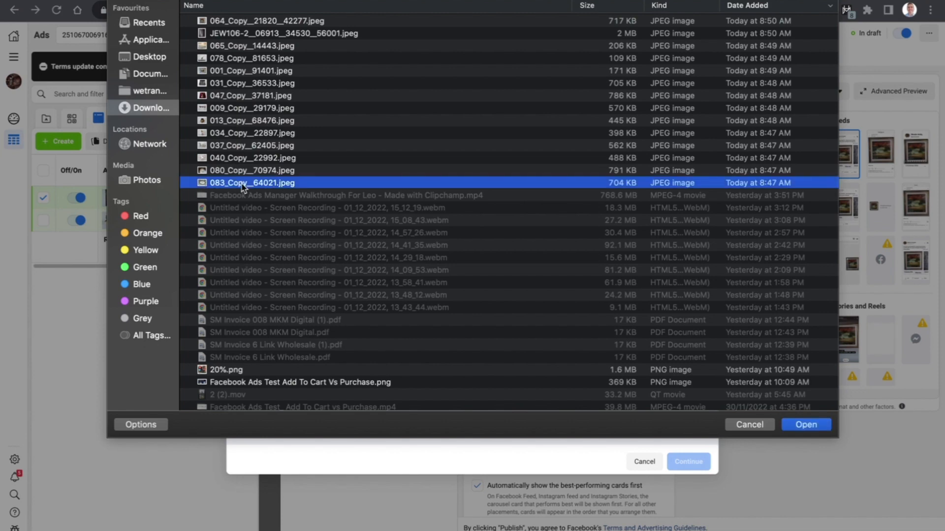
pyautogui.doubleClick(243, 185)
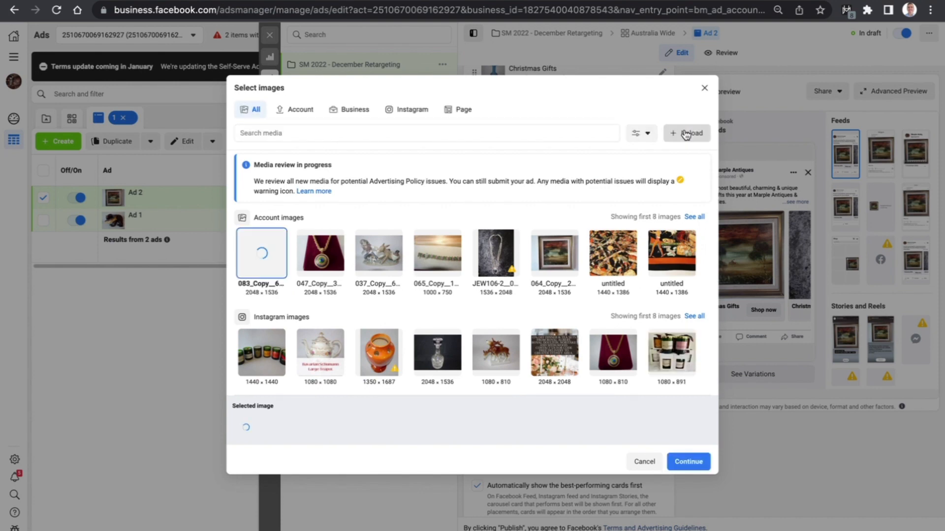
# Step: Upload 080_Copy__70974.jpeg and apply it instead as the Vintage Christmas Gifts card's image
pyautogui.click(686, 135)
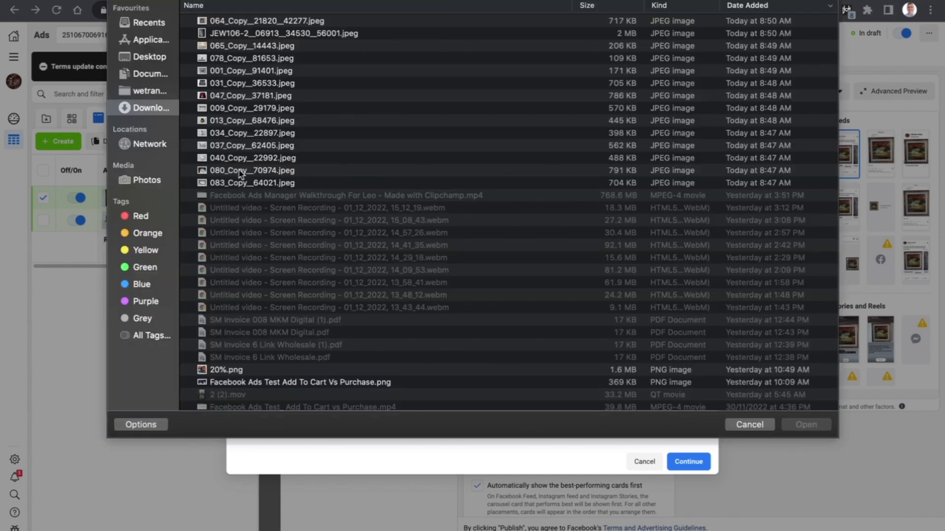
pyautogui.click(317, 154)
pyautogui.press('Escape')
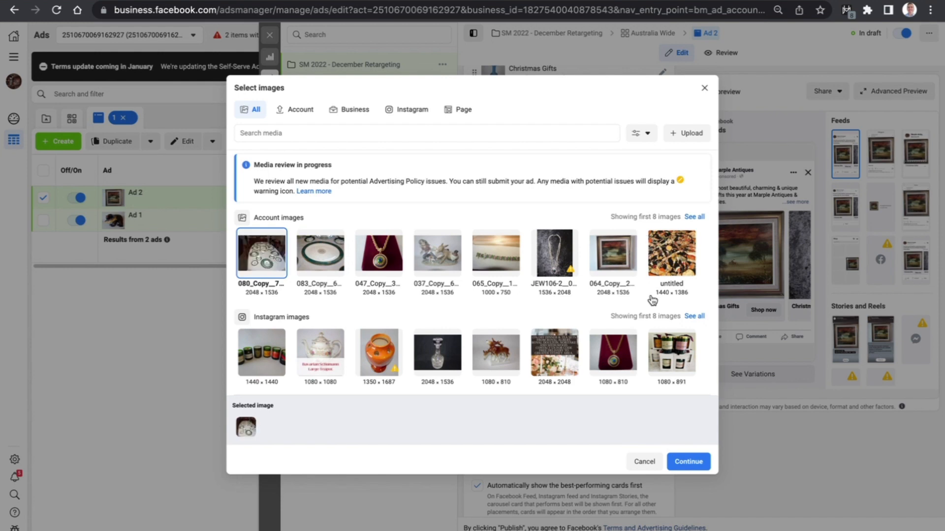
pyautogui.click(688, 463)
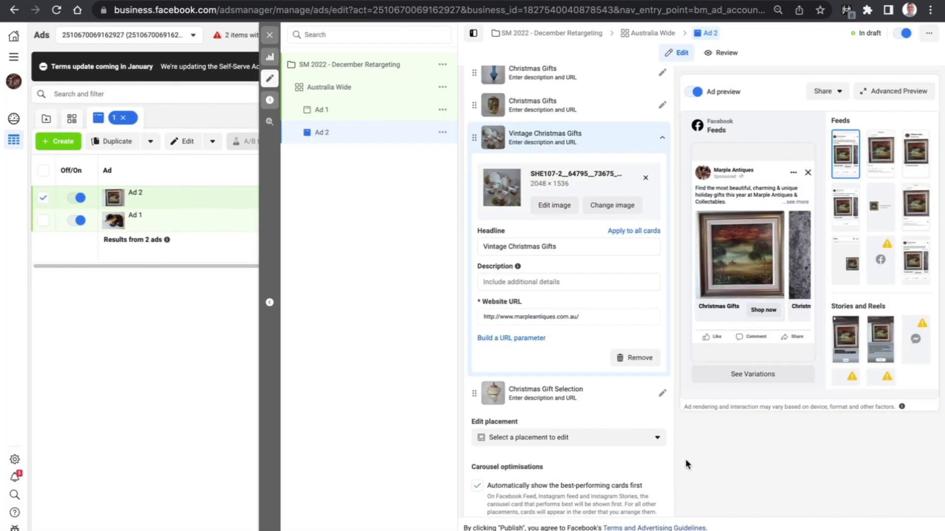
# Step: Remove the Christmas Gifts card showing the blue vase from Ad 2's carousel
pyautogui.scroll(-1, 619, 343)
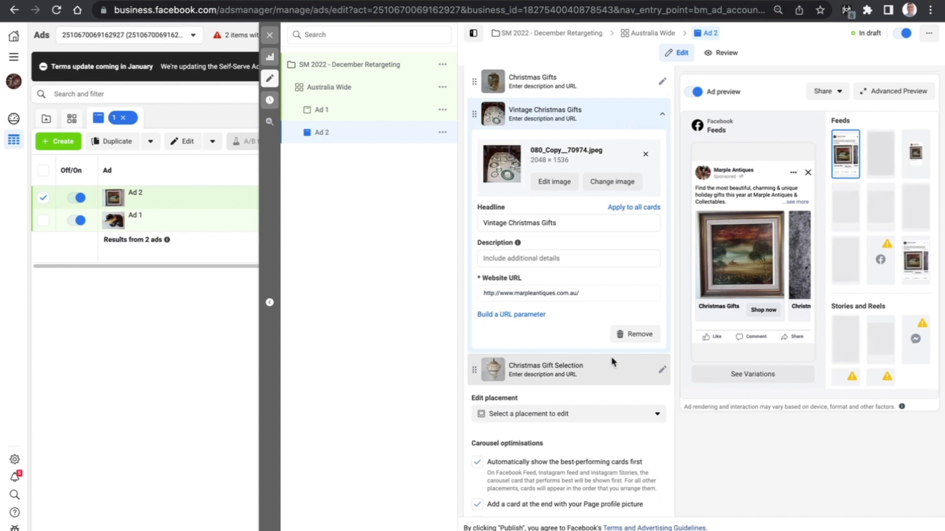
pyautogui.scroll(1, 613, 361)
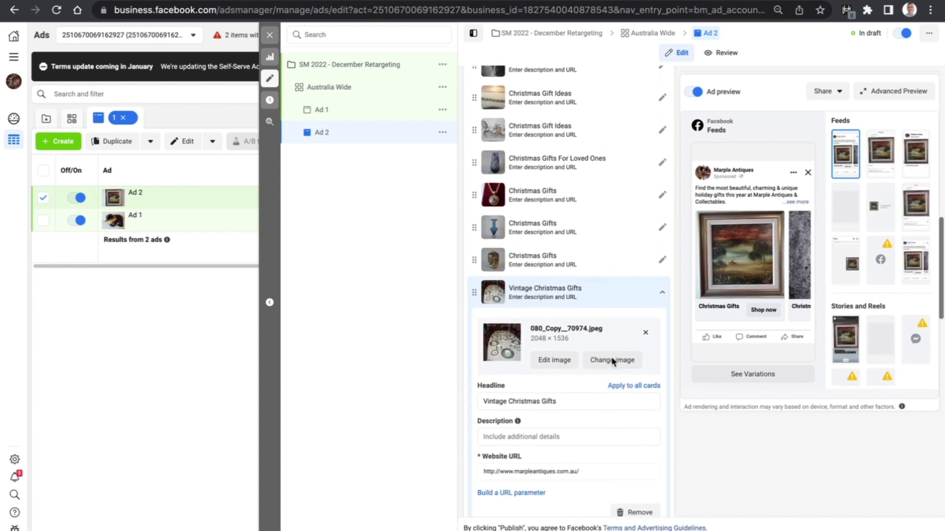
pyautogui.click(595, 232)
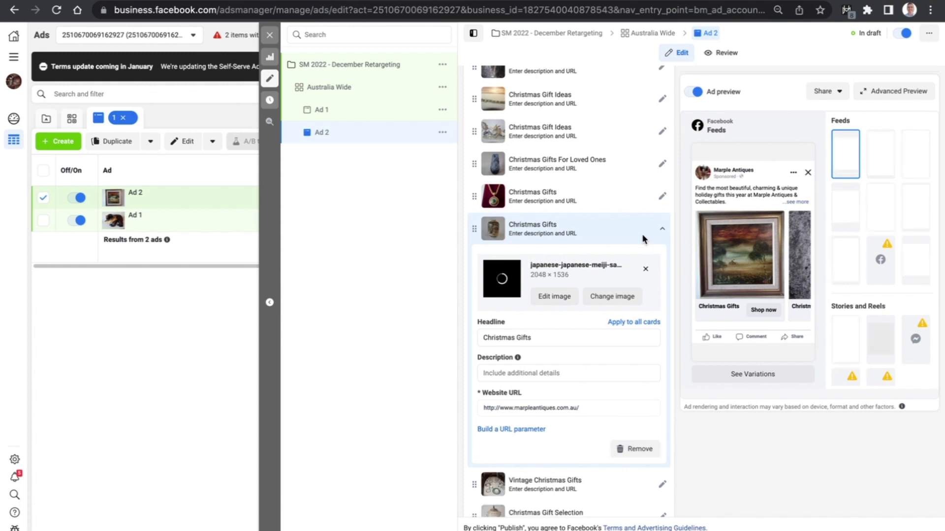
# Step: Replace the image of Ad 2's Christmas Gifts For Loved Ones card with the uploaded file 031_Copy__36533.jpeg
pyautogui.click(604, 165)
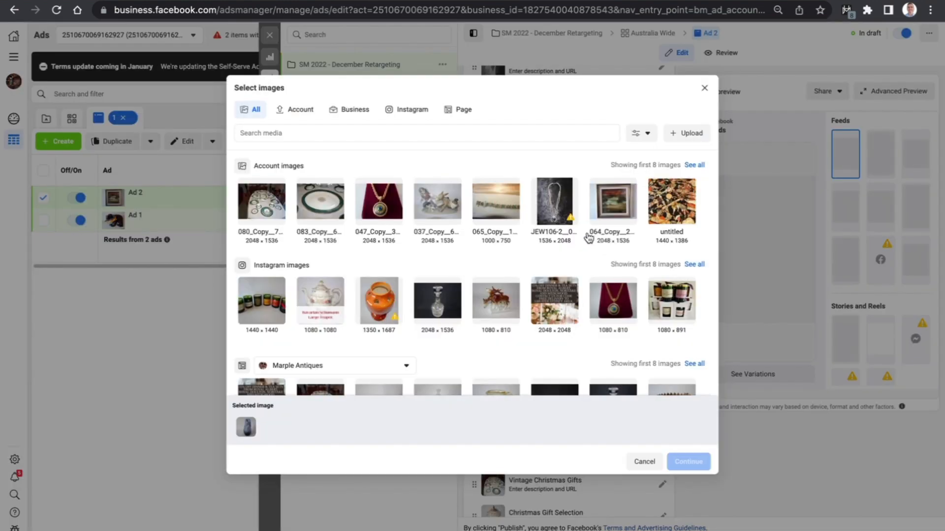
pyautogui.click(592, 237)
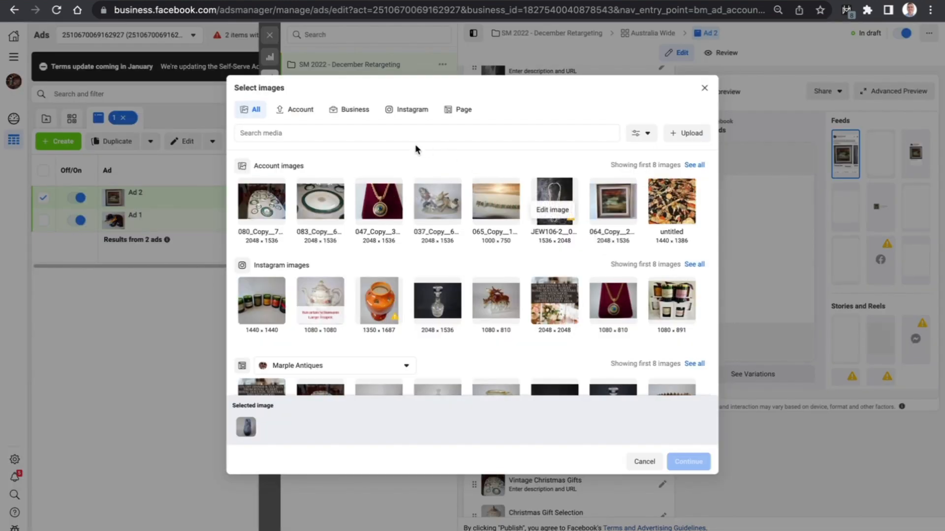
pyautogui.click(691, 140)
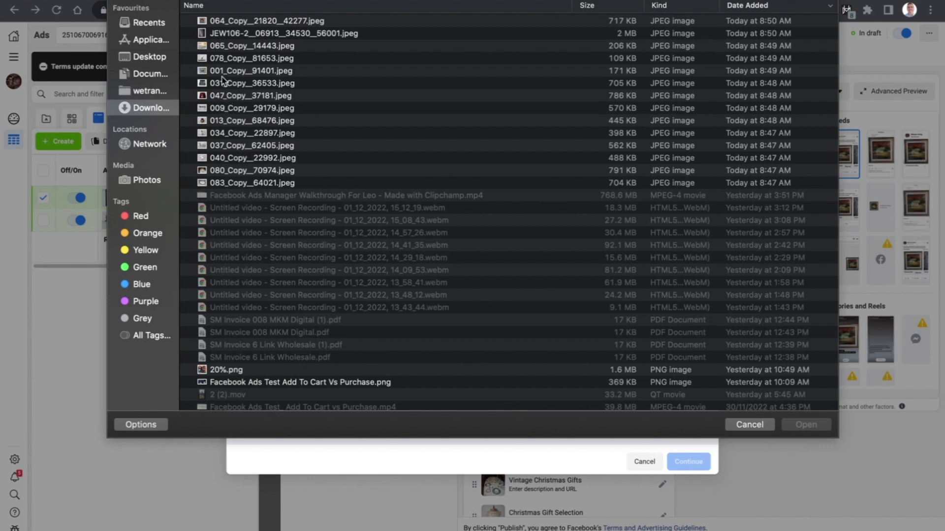
pyautogui.click(222, 88)
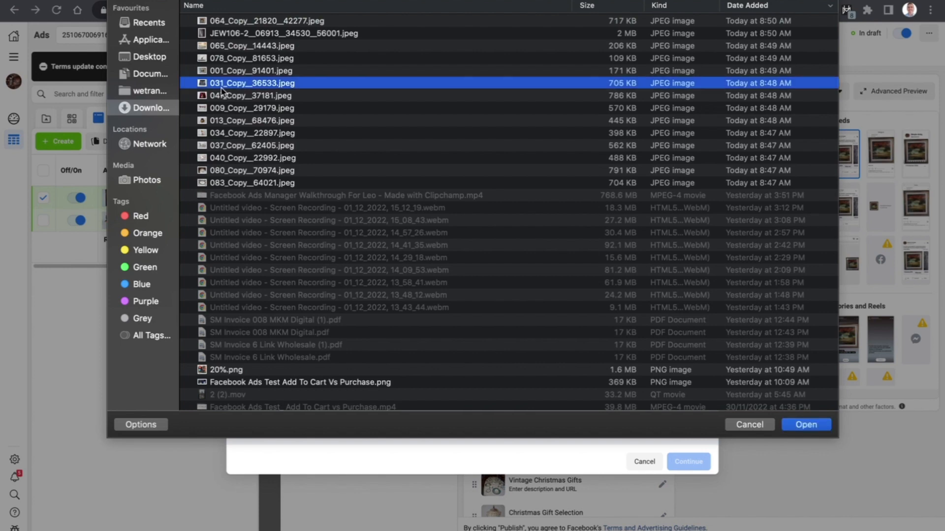
pyautogui.press('Return')
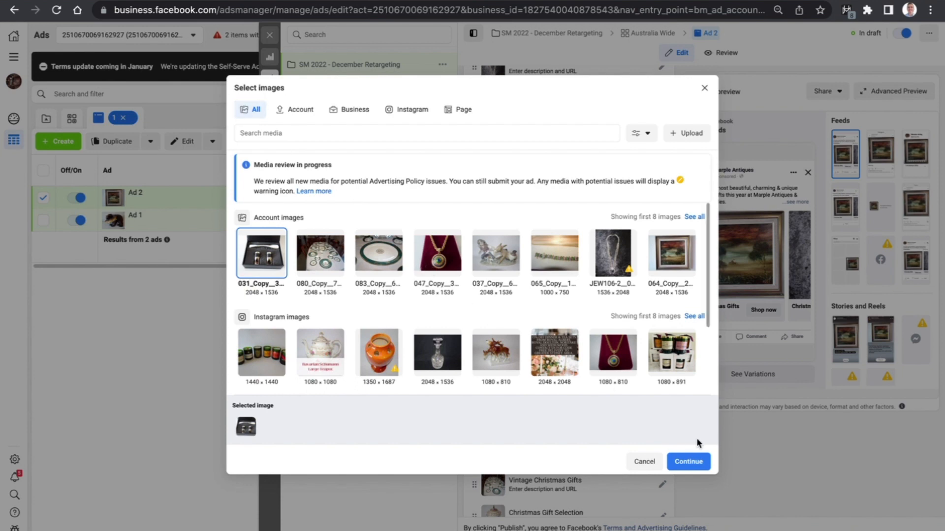
pyautogui.click(692, 462)
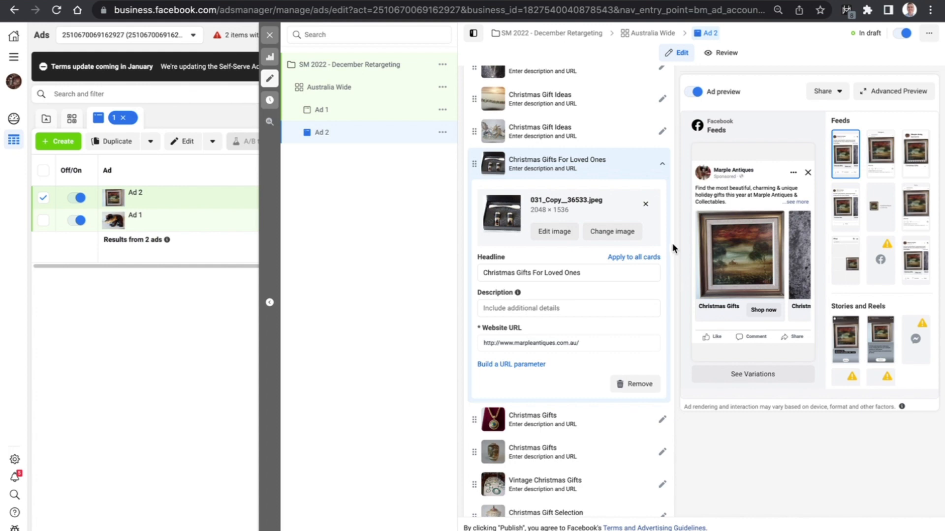
# Step: Leave Ad 2's editor and duplicate Ad 1 once into the existing campaign SM 2022 - December Retargeting, ad set Australia Wide
pyautogui.scroll(-4, 662, 197)
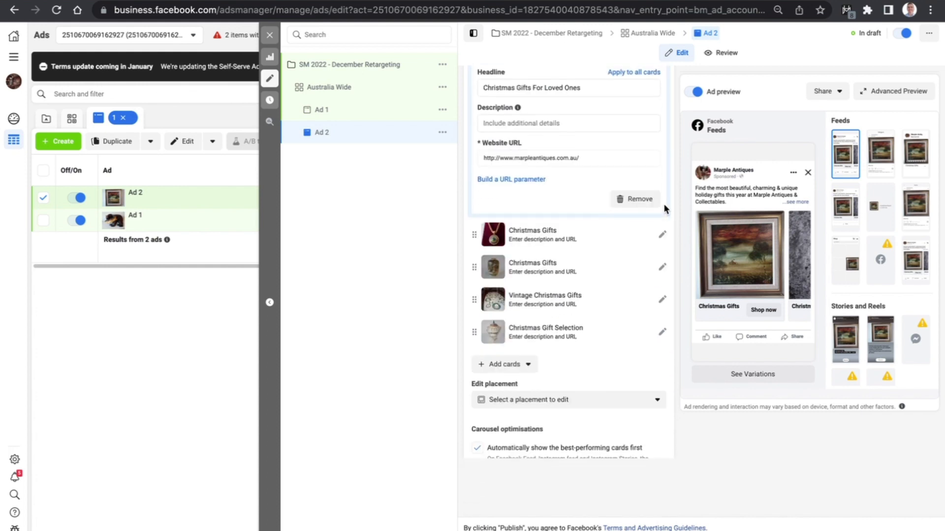
pyautogui.scroll(2, 664, 207)
pyautogui.scroll(-9, 665, 207)
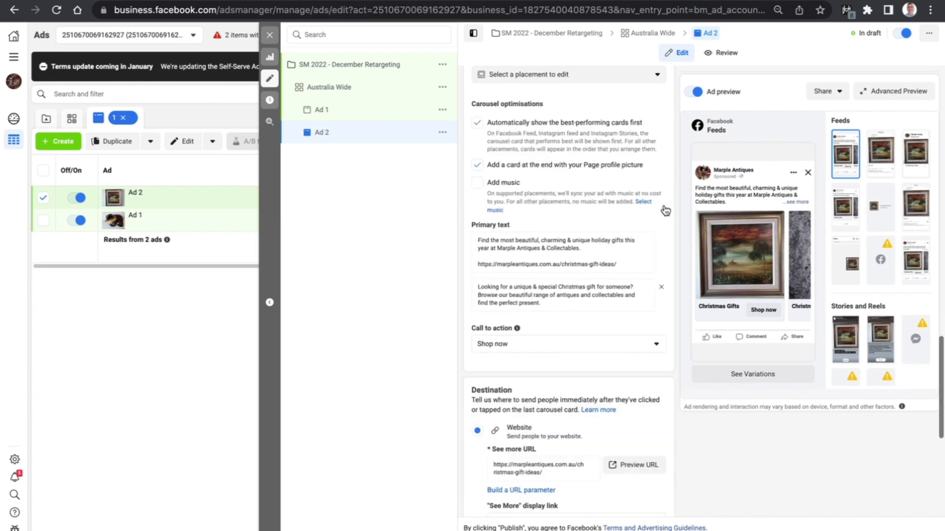
pyautogui.scroll(-5, 657, 303)
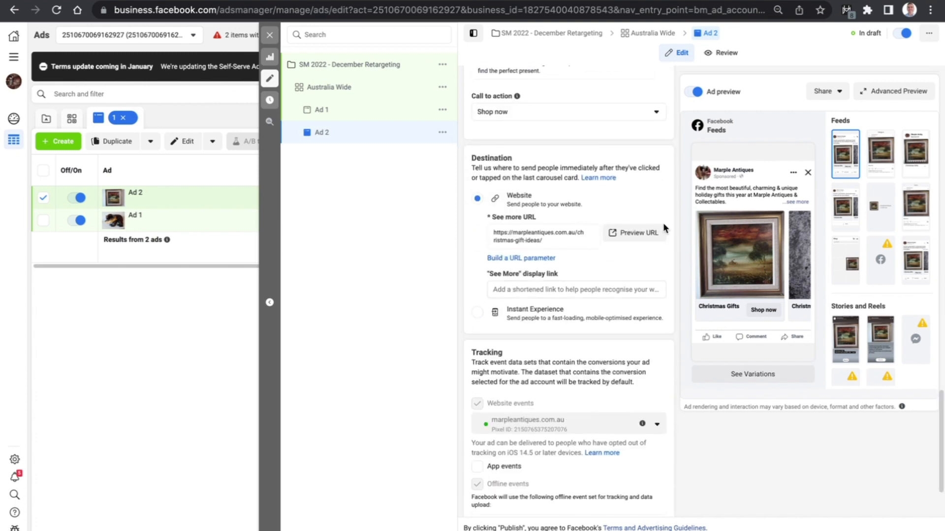
pyautogui.moveTo(688, 248)
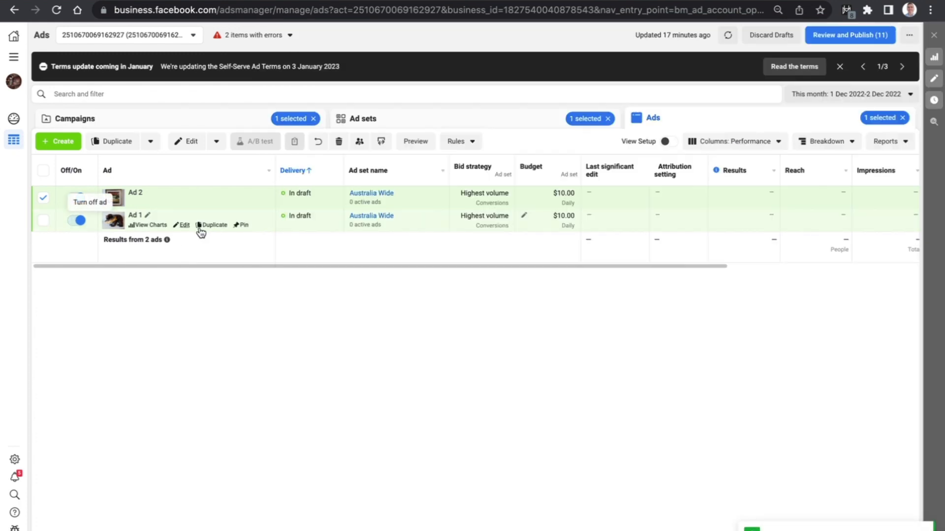
pyautogui.click(210, 226)
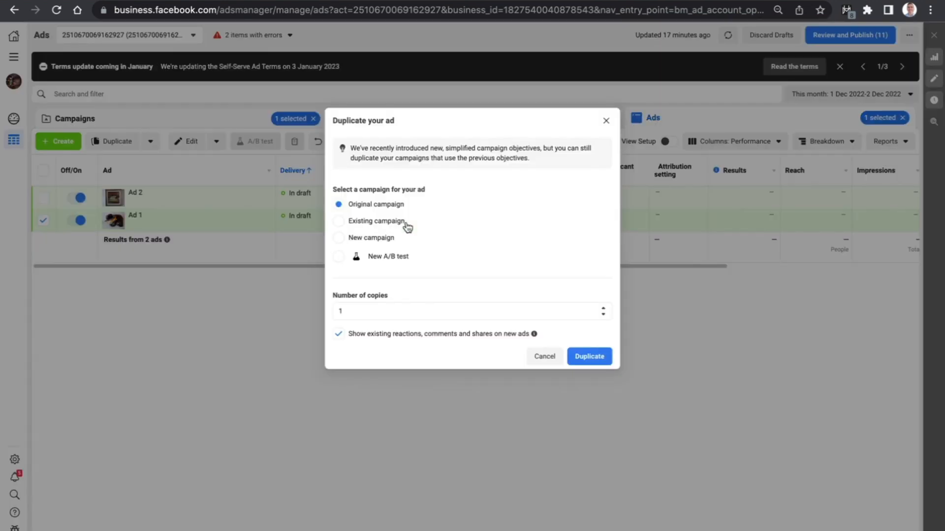
pyautogui.click(360, 224)
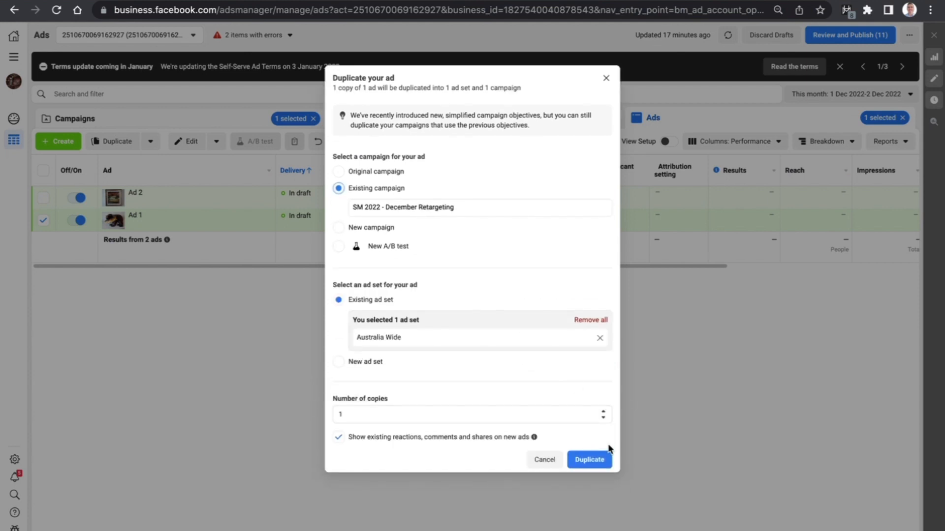
pyautogui.click(600, 460)
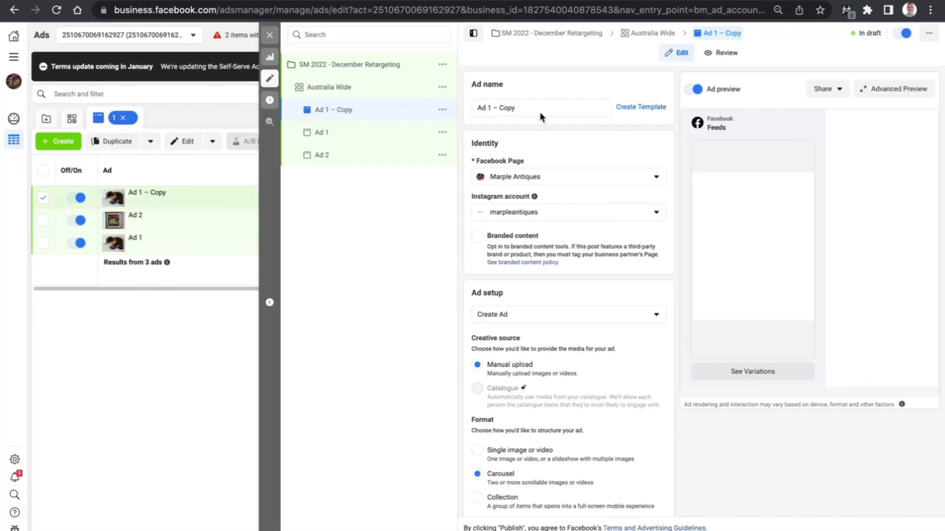
# Step: Rename the copy of Ad 1 as "Ad 1 – Order Now"
pyautogui.click(540, 109)
pyautogui.press('BackSpace')
pyautogui.press('BackSpace')
pyautogui.press('BackSpace')
pyautogui.press('BackSpace')
pyautogui.write('O')
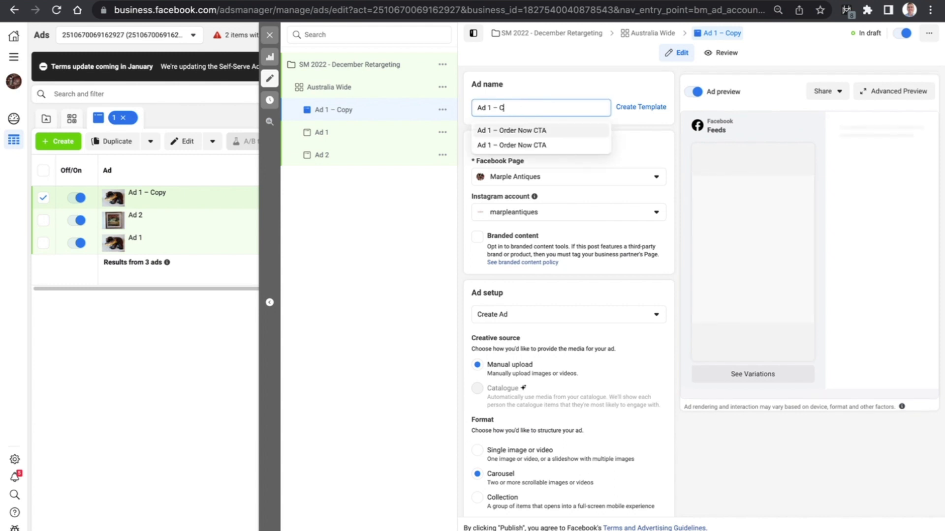
pyautogui.press('BackSpace')
pyautogui.write('Order Now')
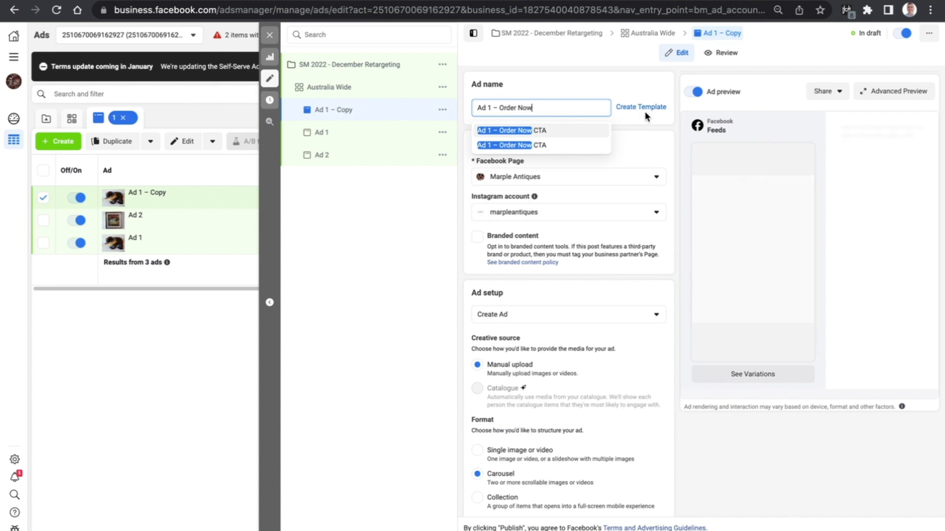
pyautogui.click(671, 156)
# Step: Set the call to action of the duplicated Ad 1 to Order Now
pyautogui.scroll(-5, 671, 158)
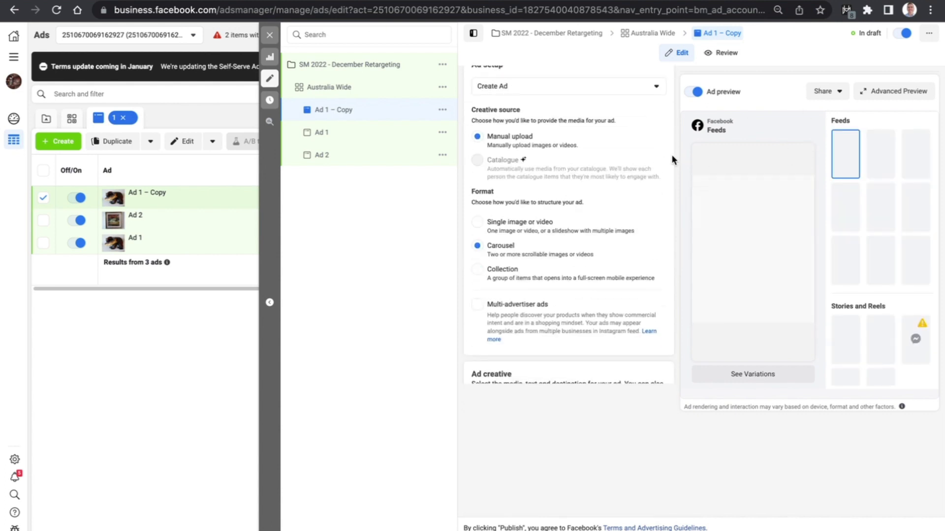
pyautogui.scroll(-5, 672, 156)
pyautogui.scroll(-7, 671, 155)
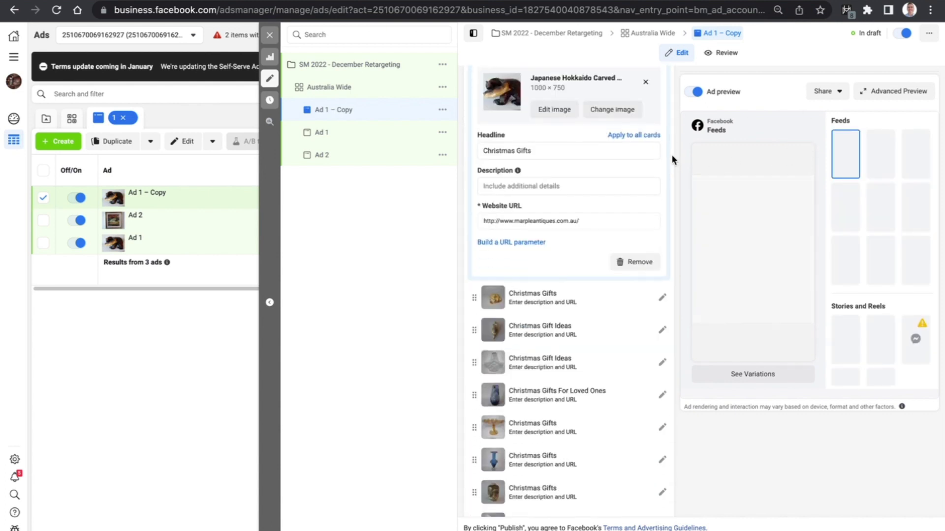
pyautogui.scroll(15, 671, 155)
pyautogui.scroll(-15, 671, 154)
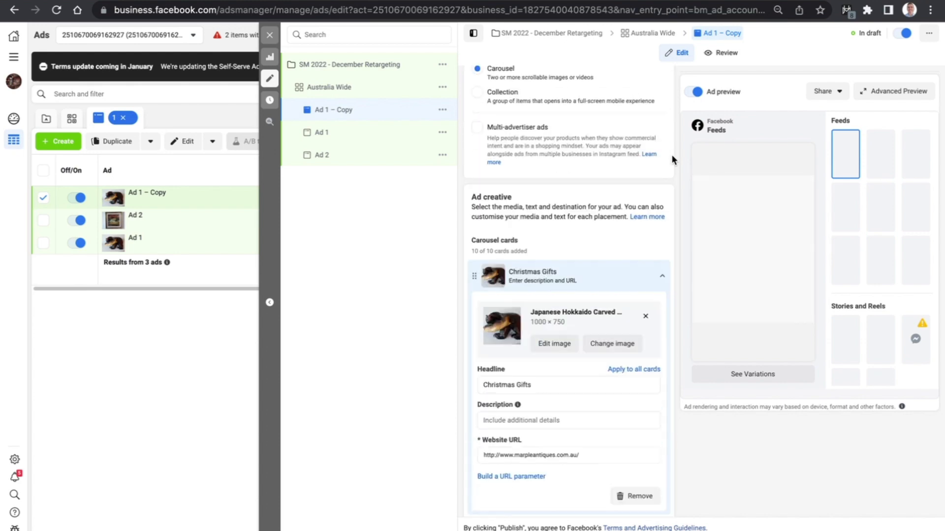
pyautogui.scroll(-4, 671, 154)
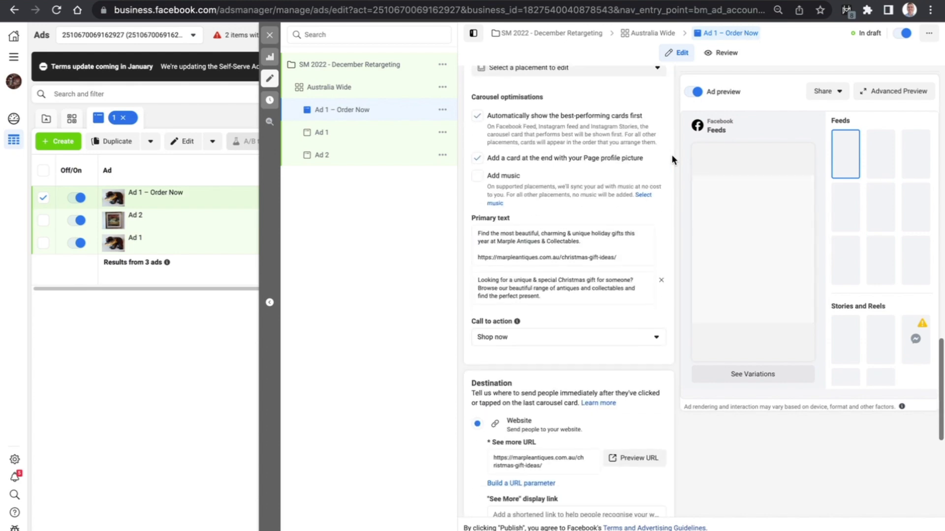
pyautogui.click(575, 237)
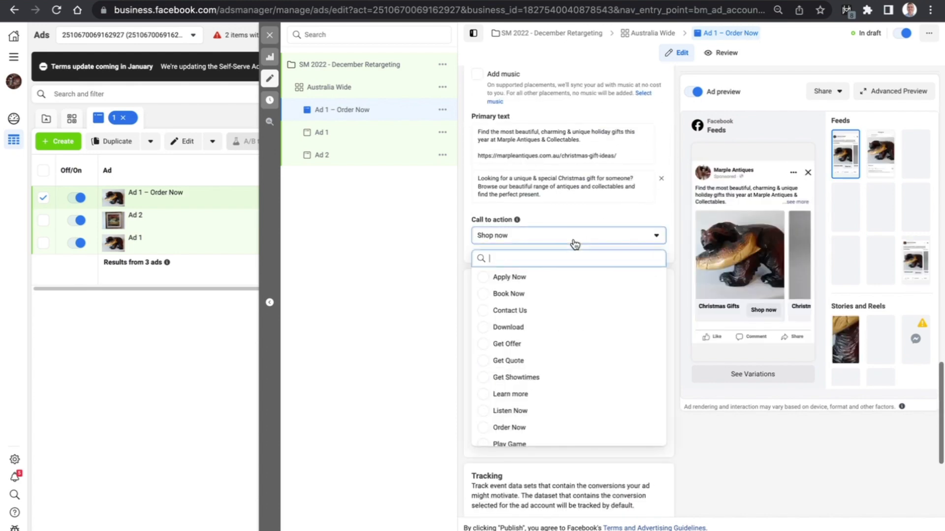
pyautogui.write('order')
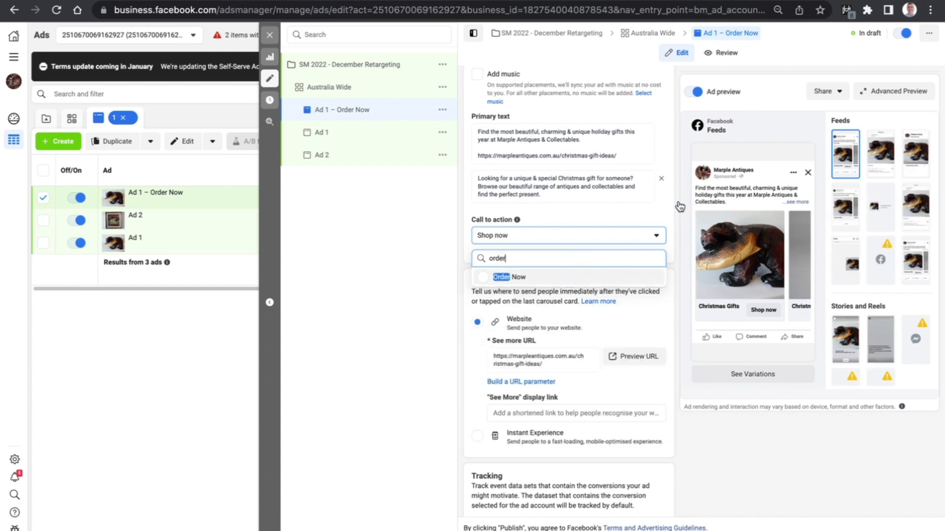
pyautogui.press('Return')
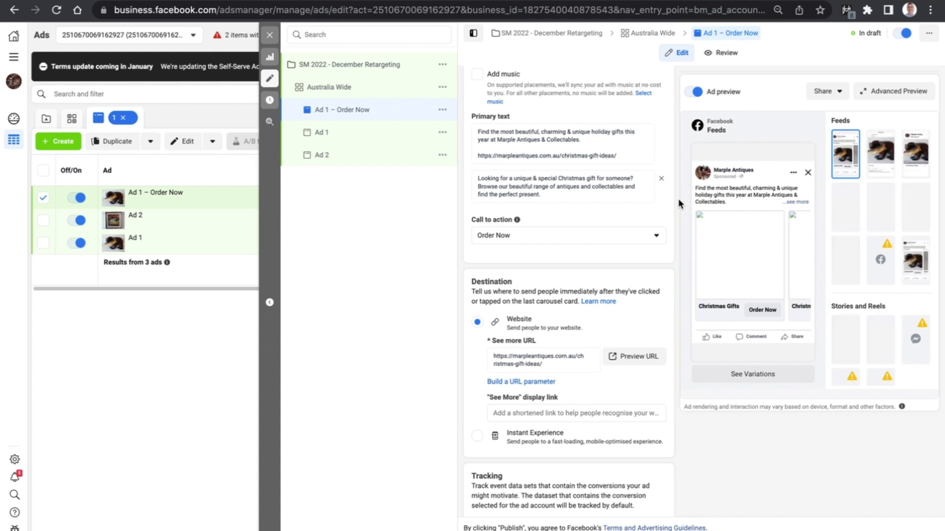
pyautogui.moveTo(617, 156); pyautogui.dragTo(477, 156)
pyautogui.press('super+c')
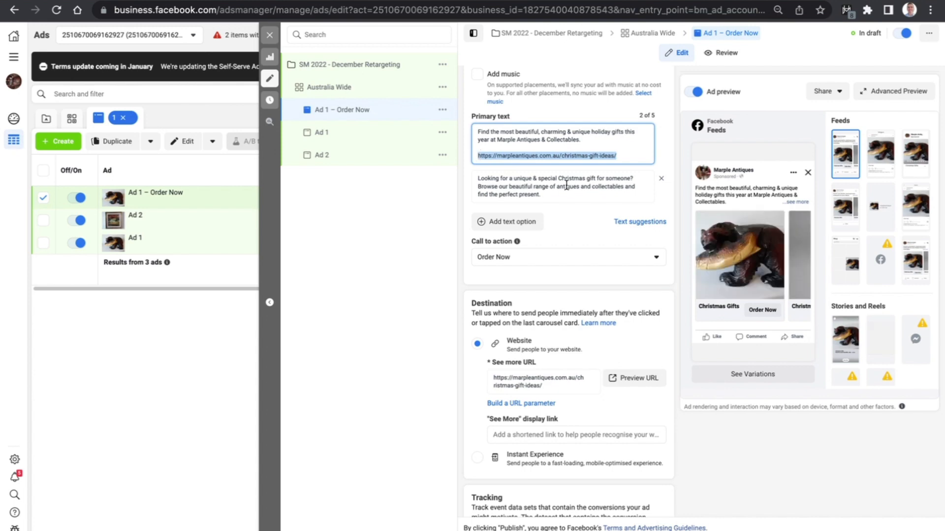
pyautogui.click(552, 193)
pyautogui.press('Return')
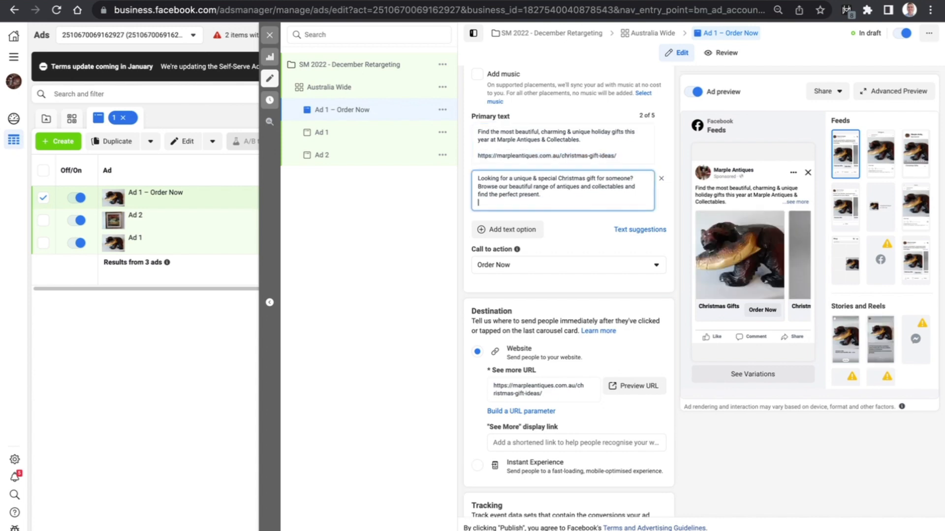
pyautogui.press('super+v')
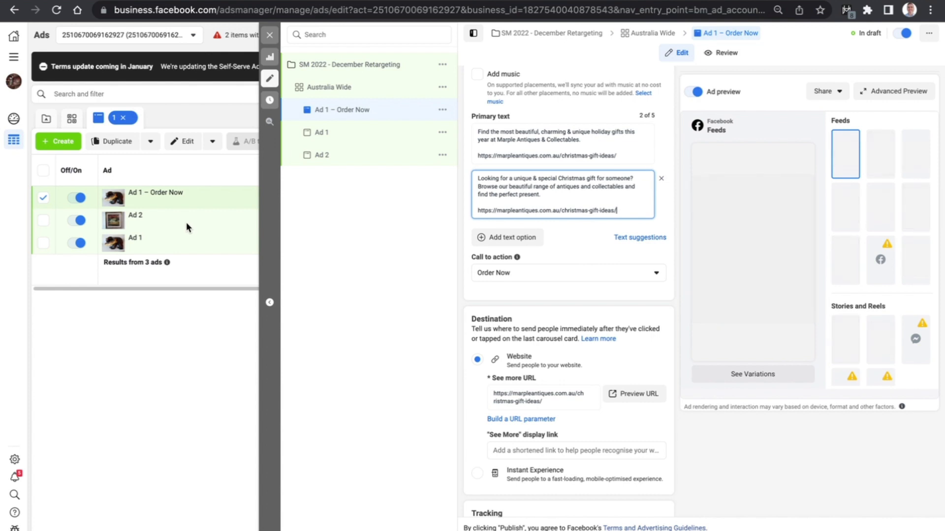
pyautogui.moveTo(187, 227)
pyautogui.click(190, 232)
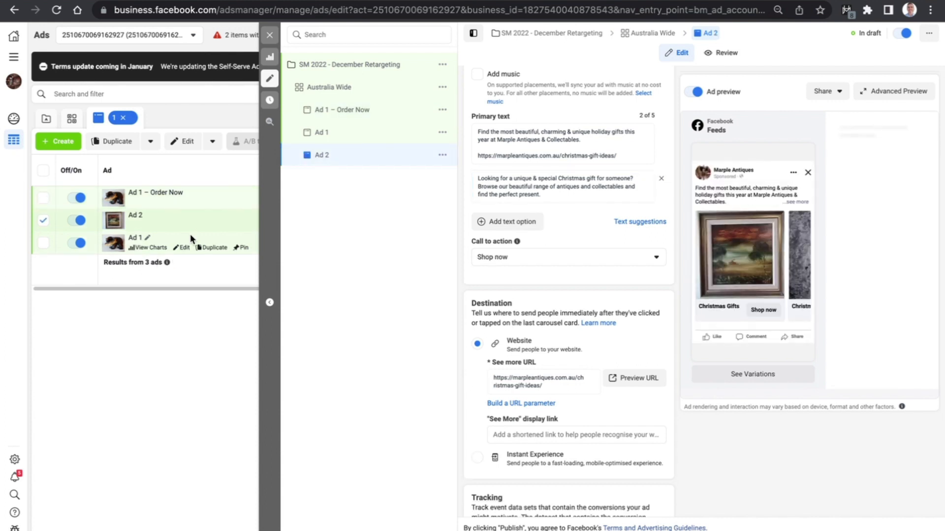
pyautogui.click(560, 196)
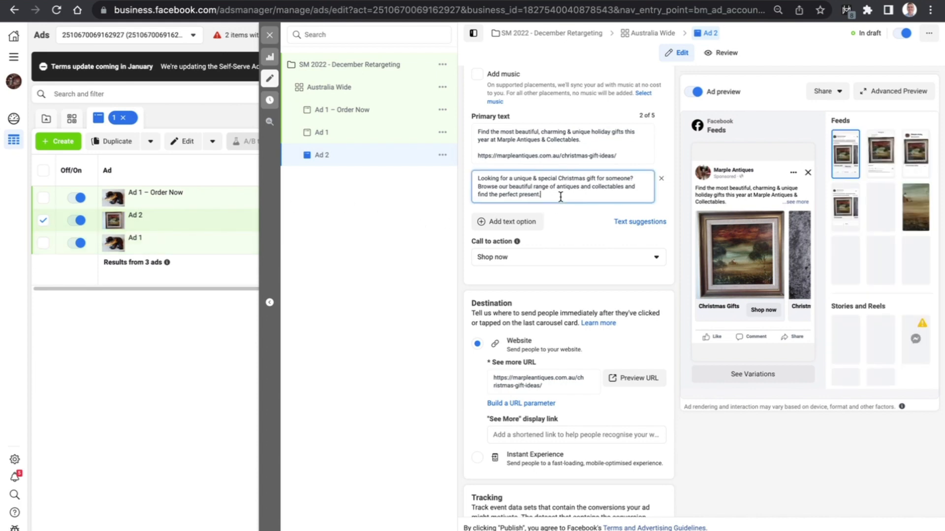
pyautogui.press('Return')
pyautogui.hotkey('ctrl', 'v')
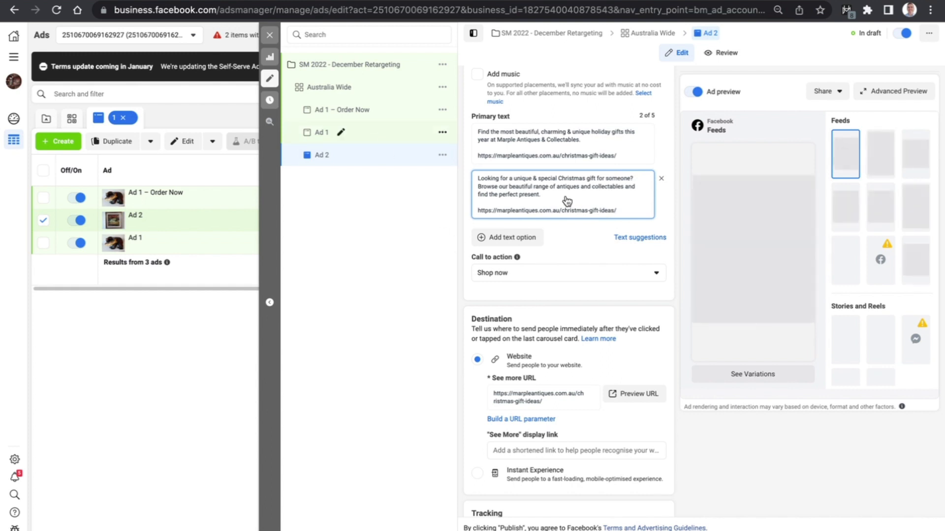
pyautogui.click(399, 136)
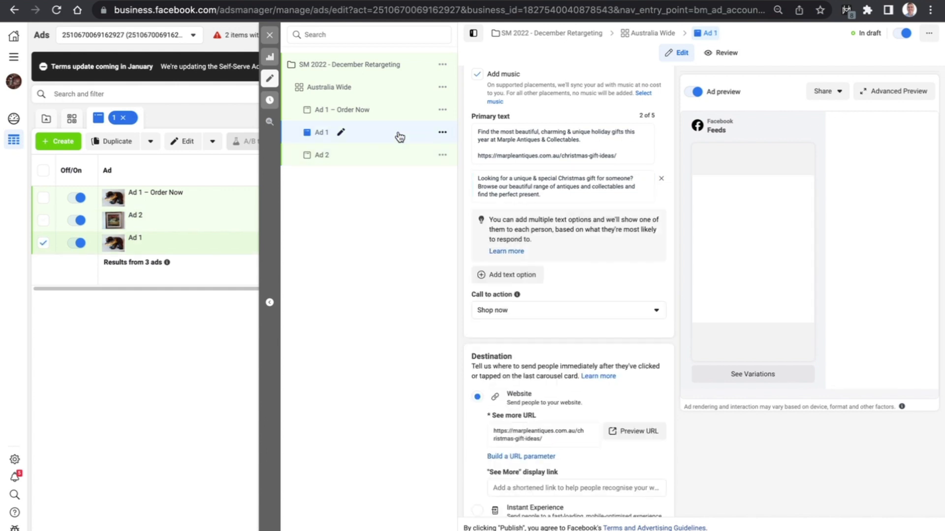
pyautogui.click(551, 195)
pyautogui.press('Return')
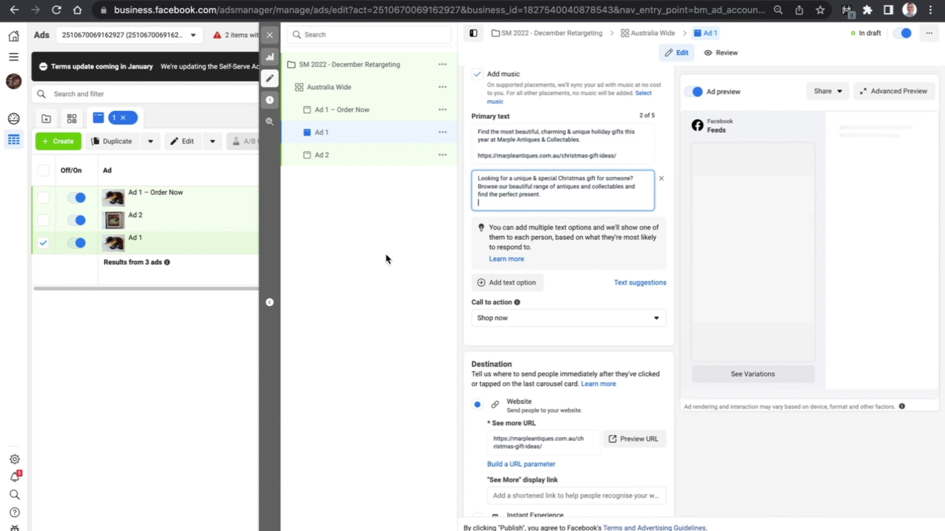
pyautogui.hotkey('ctrl', 'v')
# Step: Duplicate Ad 2 once into the existing campaign SM 2022 - December Retargeting, ad set Australia Wide
pyautogui.moveTo(197, 227)
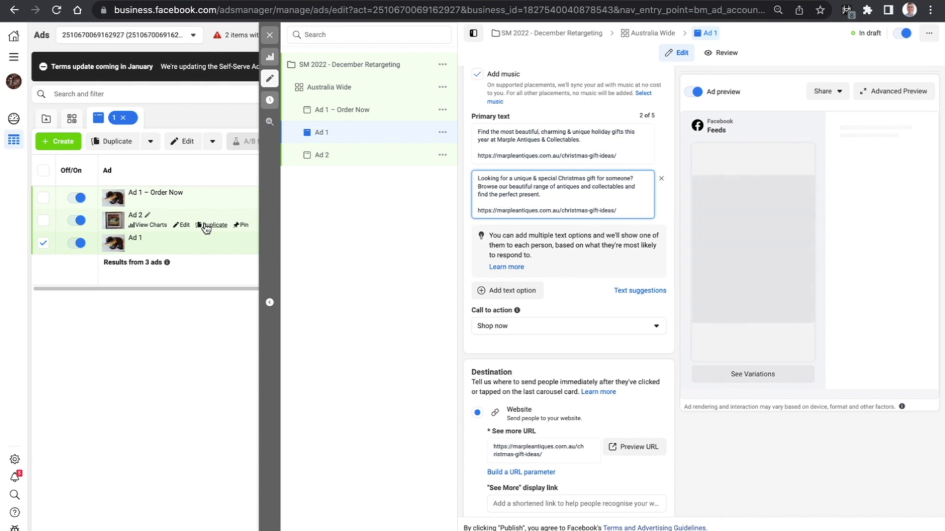
pyautogui.click(207, 226)
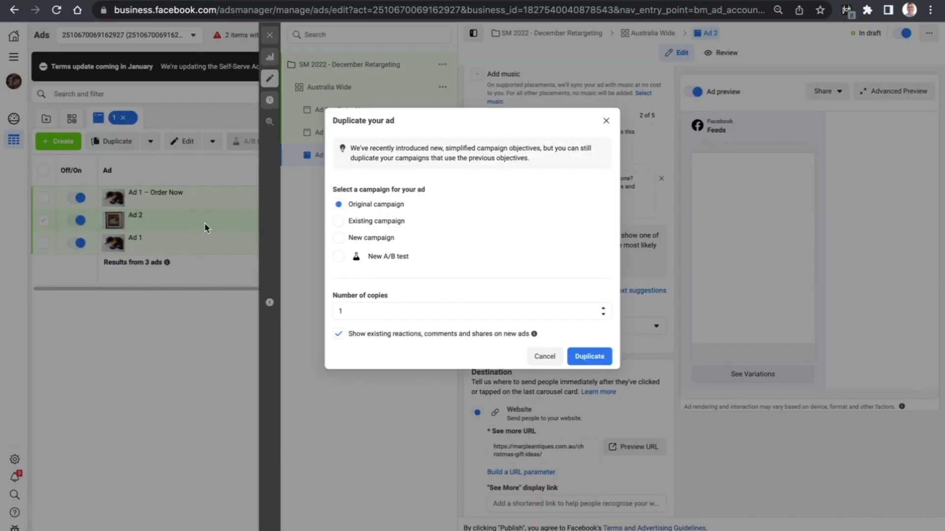
pyautogui.click(338, 226)
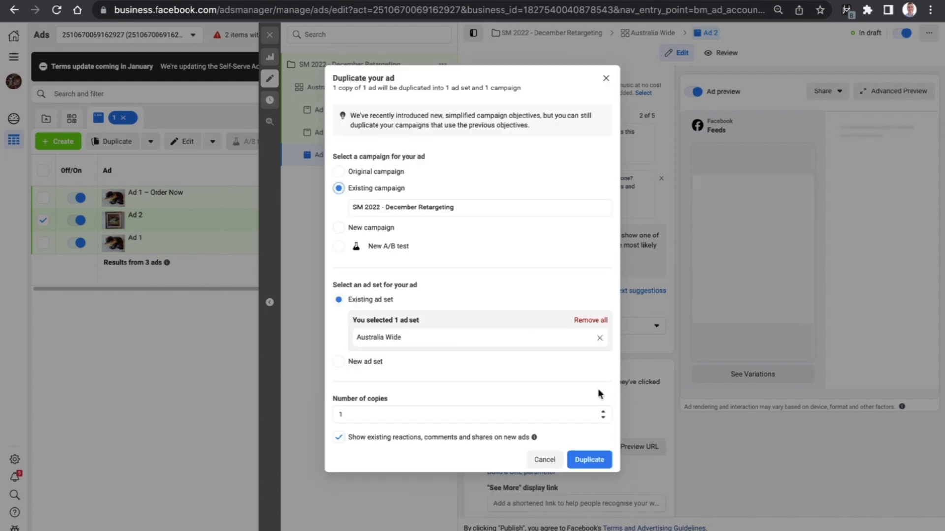
pyautogui.click(593, 458)
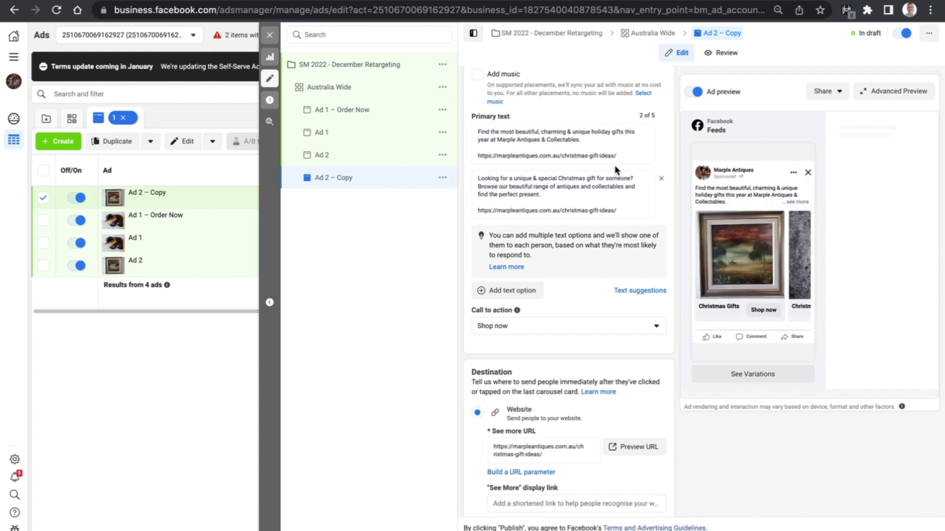
# Step: Rename the copy of Ad 2 as "Ad 2 – Order Now"
pyautogui.scroll(10, 615, 170)
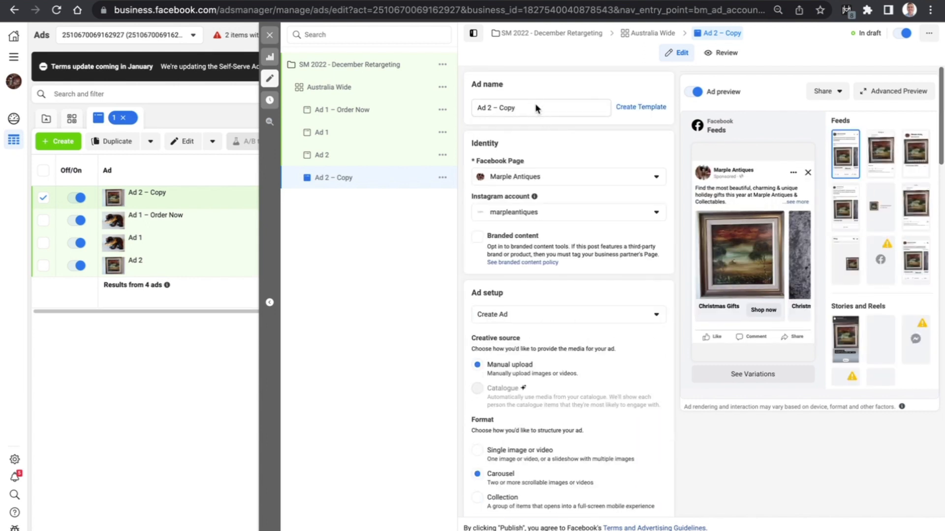
pyautogui.click(536, 105)
pyautogui.press('BackSpace')
pyautogui.press('BackSpace')
pyautogui.press('BackSpace')
pyautogui.press('BackSpace')
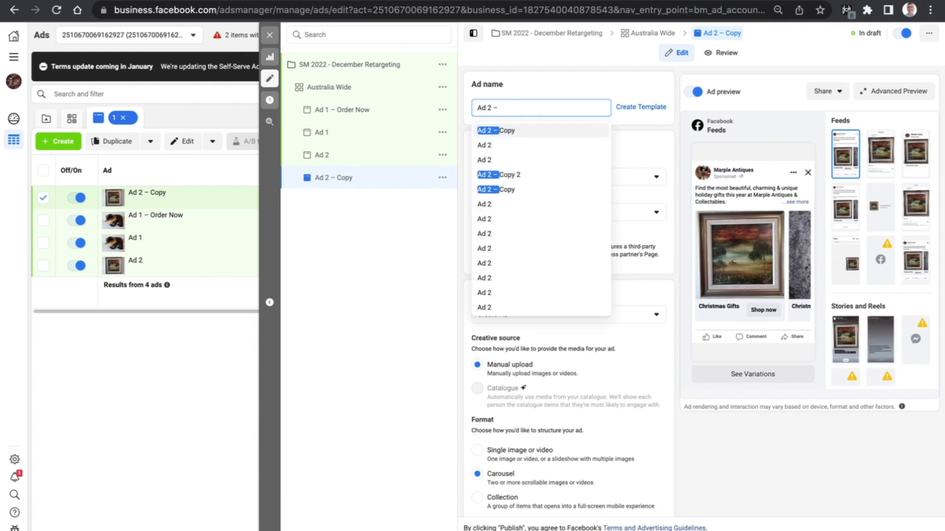
pyautogui.write('ORder')
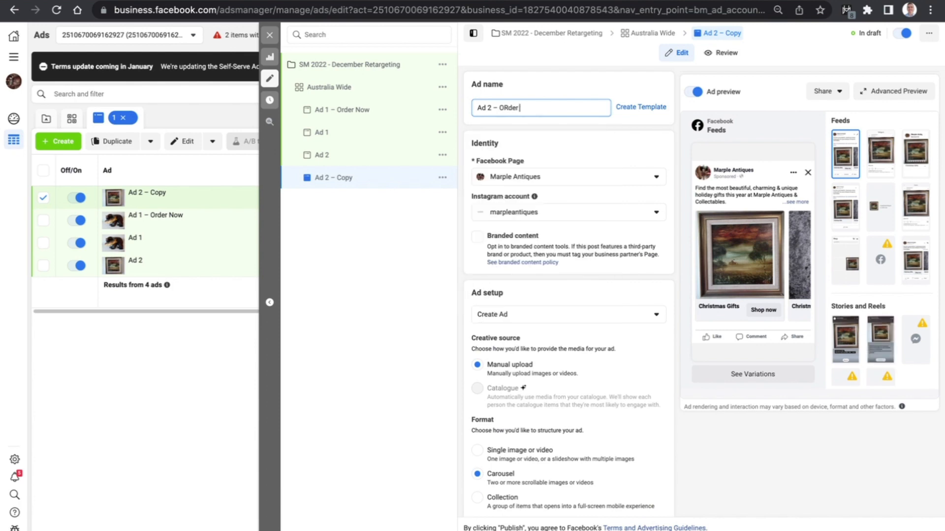
pyautogui.press('BackSpace')
pyautogui.press('BackSpace')
pyautogui.press('BackSpace')
pyautogui.write('der Now')
# Step: Set the call to action of the duplicated Ad 2 to Order Now
pyautogui.scroll(-15, 567, 264)
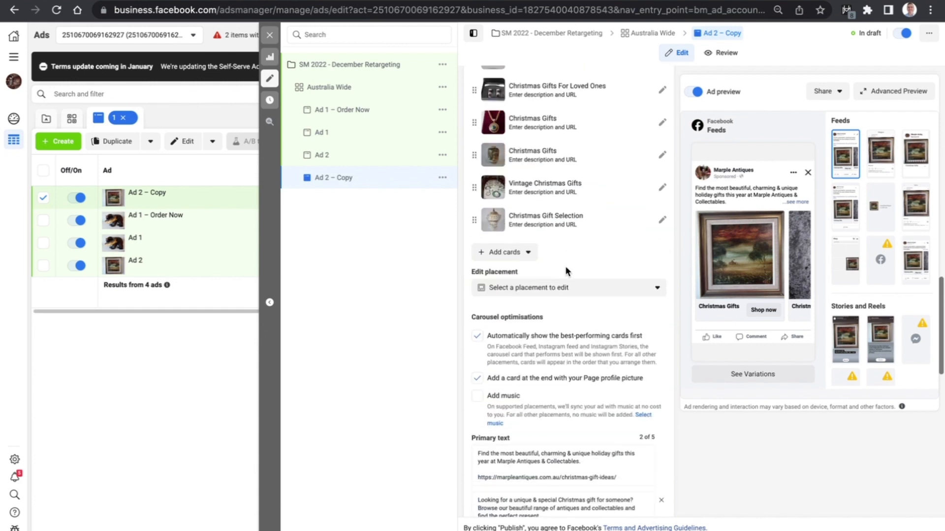
pyautogui.scroll(-5, 566, 269)
pyautogui.click(565, 375)
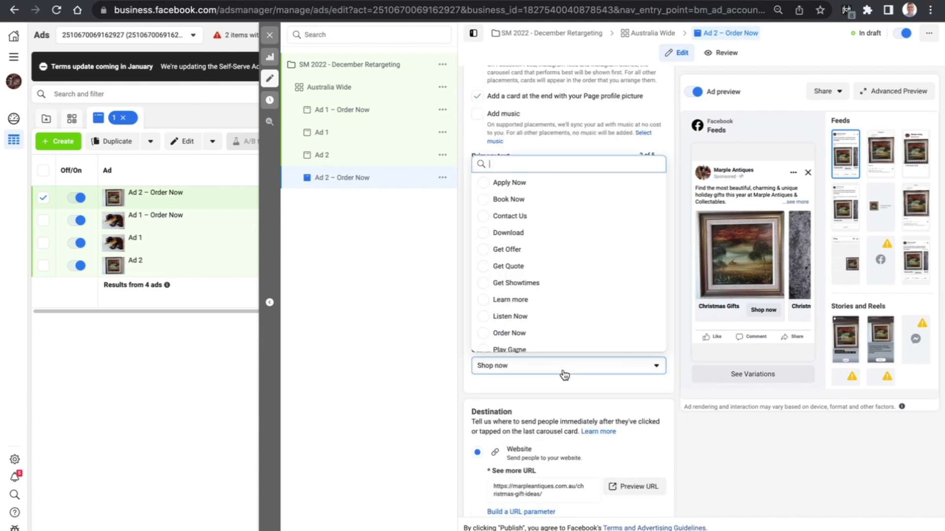
pyautogui.write('der')
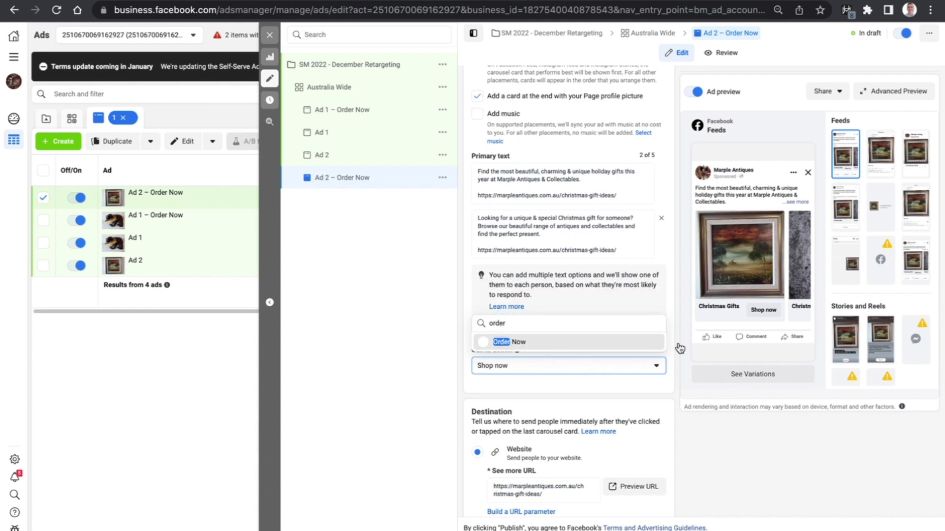
pyautogui.press('Return')
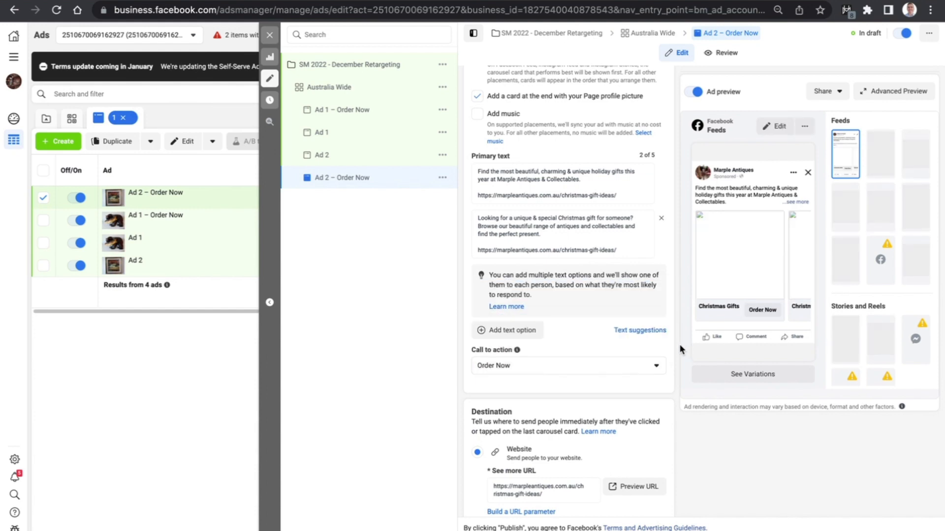
pyautogui.scroll(-7, 679, 347)
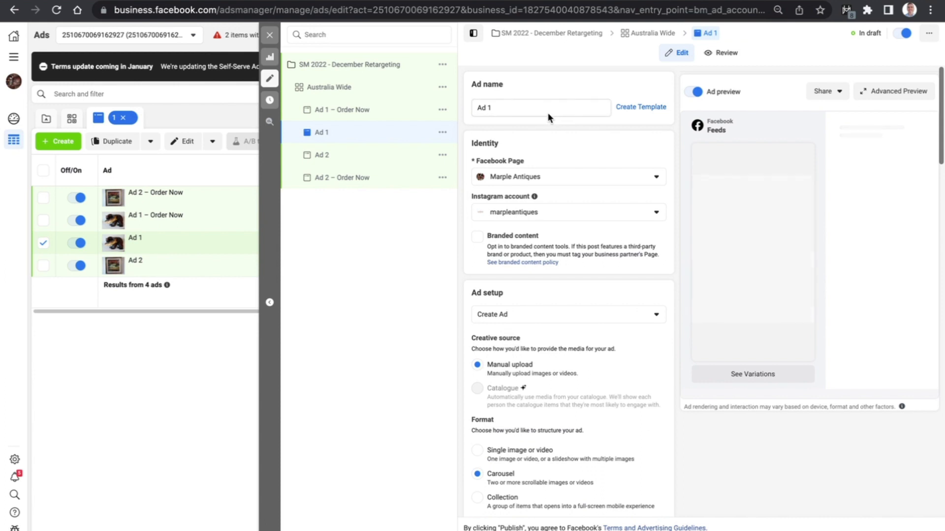
# Step: Rename the two original ads as "Ad 1 - Shop Now" and "Ad 2 - Shop Now"
pyautogui.click(531, 107)
pyautogui.write('- Shop Now')
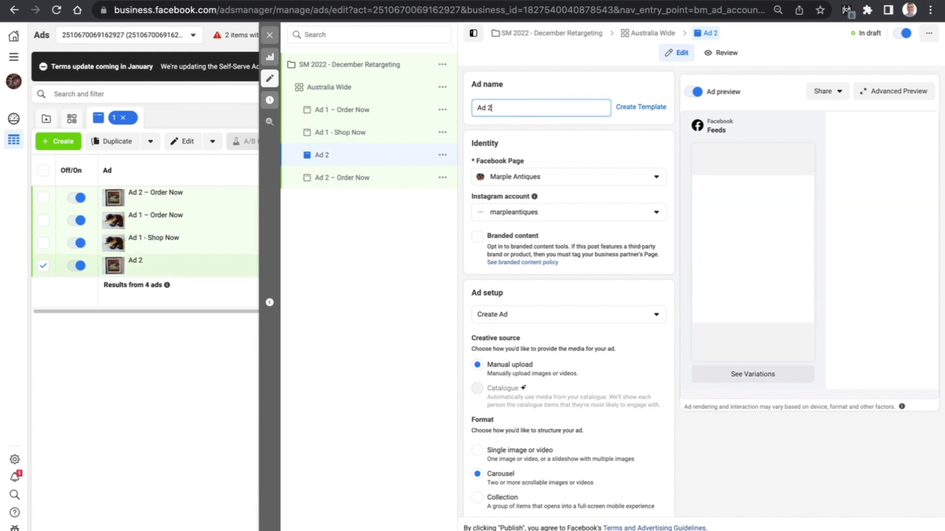
pyautogui.write('- Shop Now')
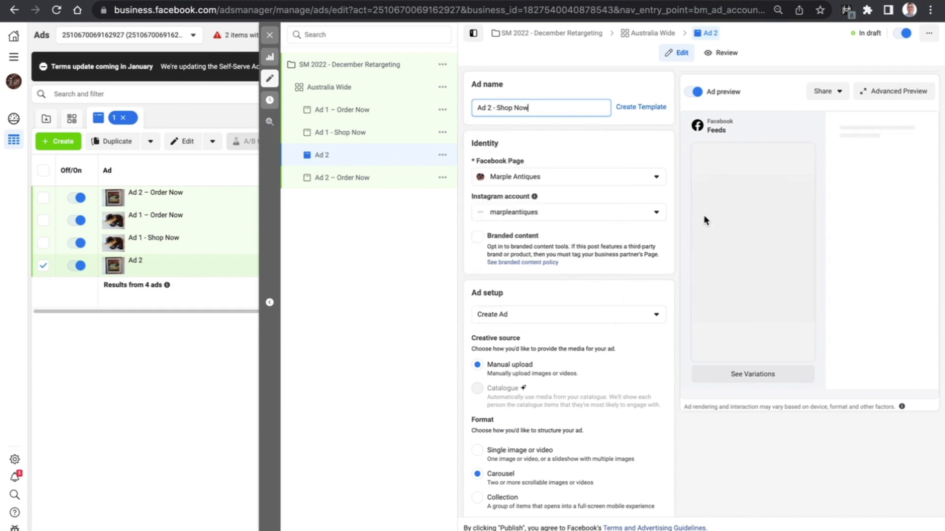
pyautogui.scroll(-10, 677, 251)
pyautogui.scroll(-8, 677, 248)
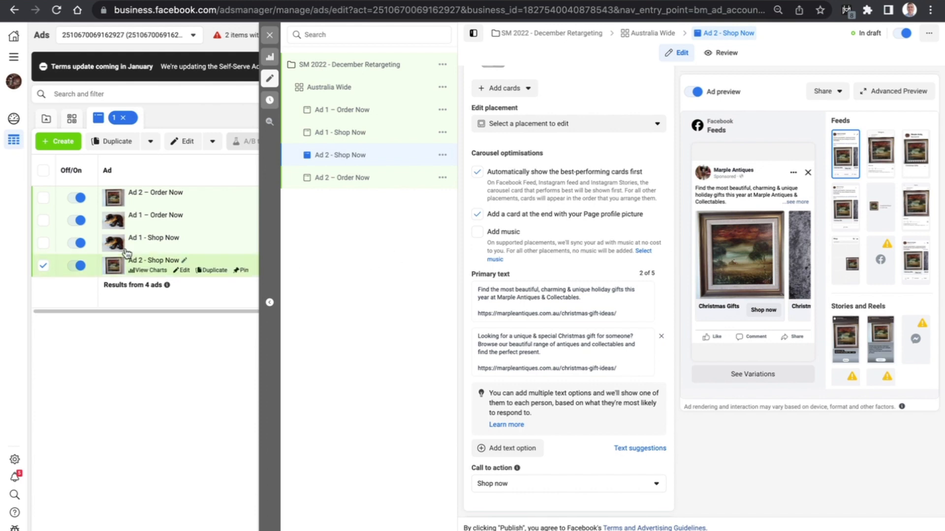
# Step: Set the minimum audience age of the Australia Wide ad set to 30
pyautogui.click(405, 89)
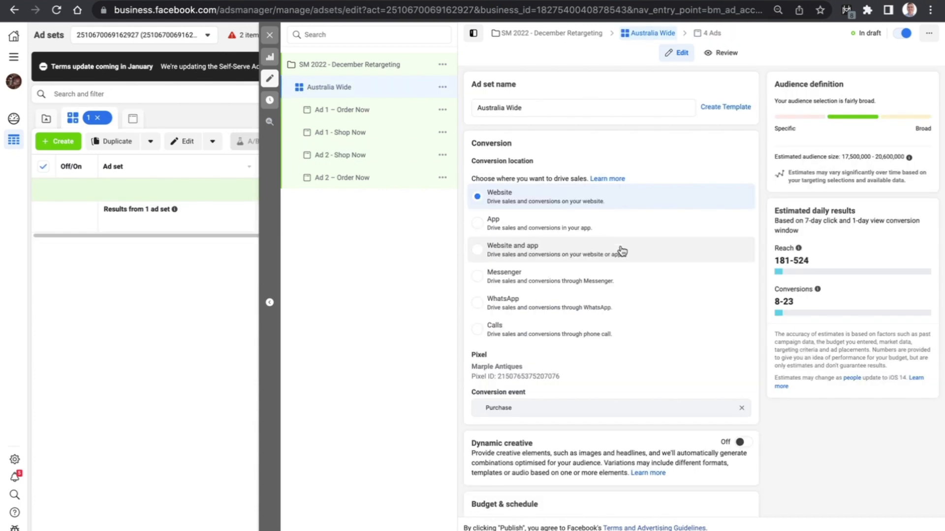
pyautogui.scroll(-7, 706, 329)
pyautogui.scroll(-8, 705, 327)
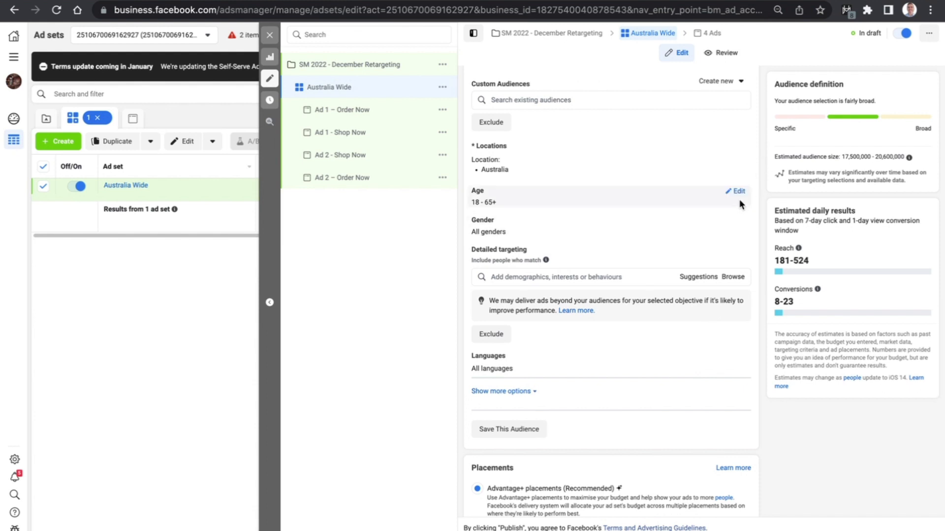
pyautogui.click(737, 193)
pyautogui.click(492, 206)
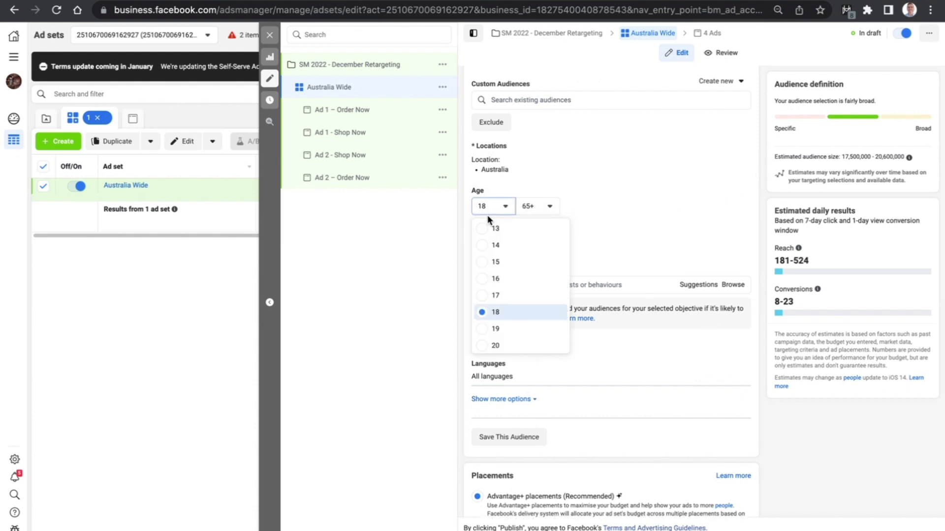
pyautogui.scroll(-3, 524, 321)
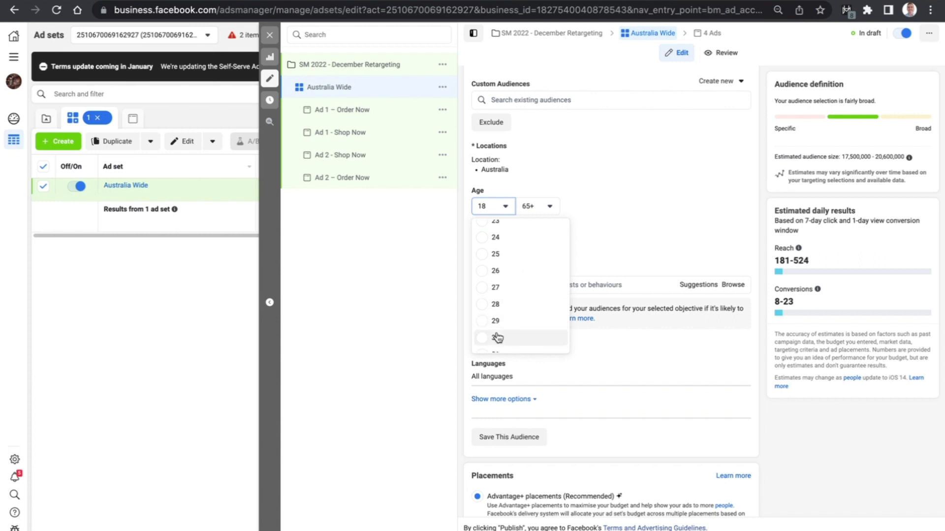
pyautogui.click(487, 338)
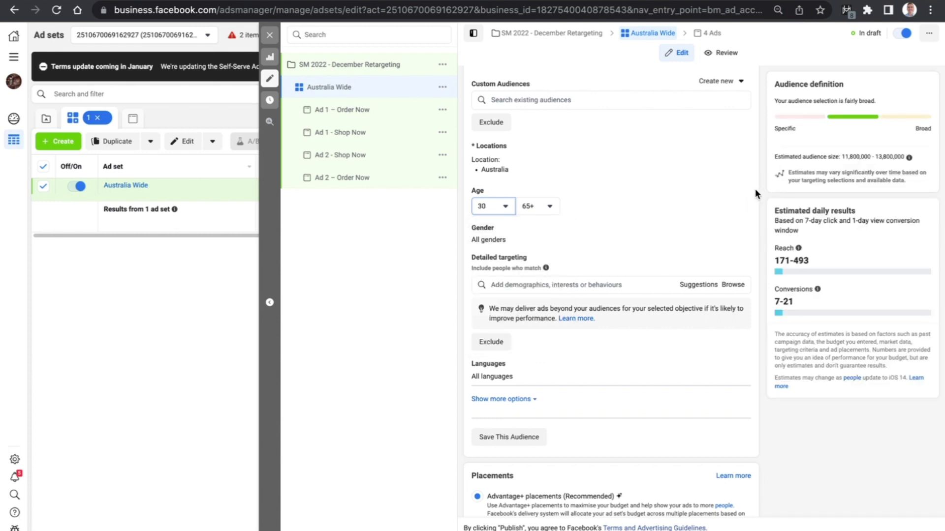
# Step: Switch the Australia Wide ad set to manual placements and exclude the Search placement
pyautogui.scroll(-2, 755, 188)
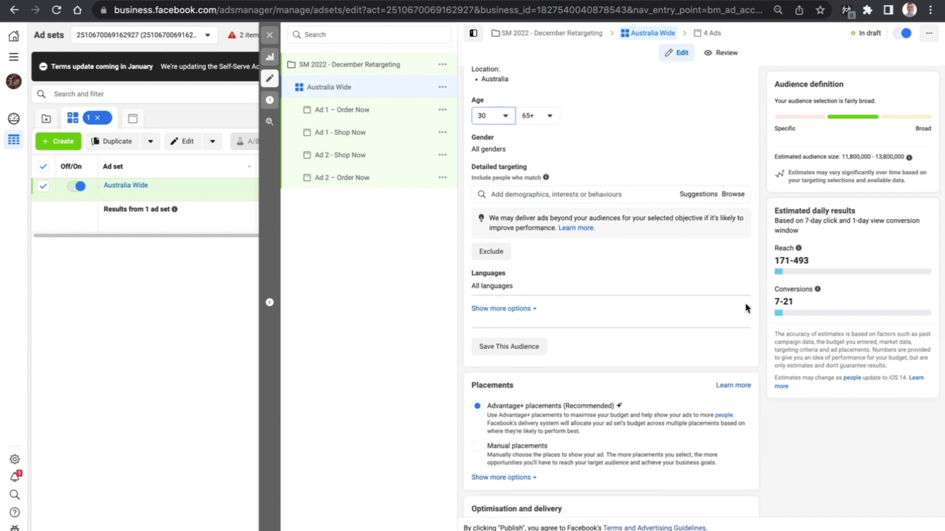
pyautogui.scroll(-3, 745, 302)
pyautogui.click(503, 323)
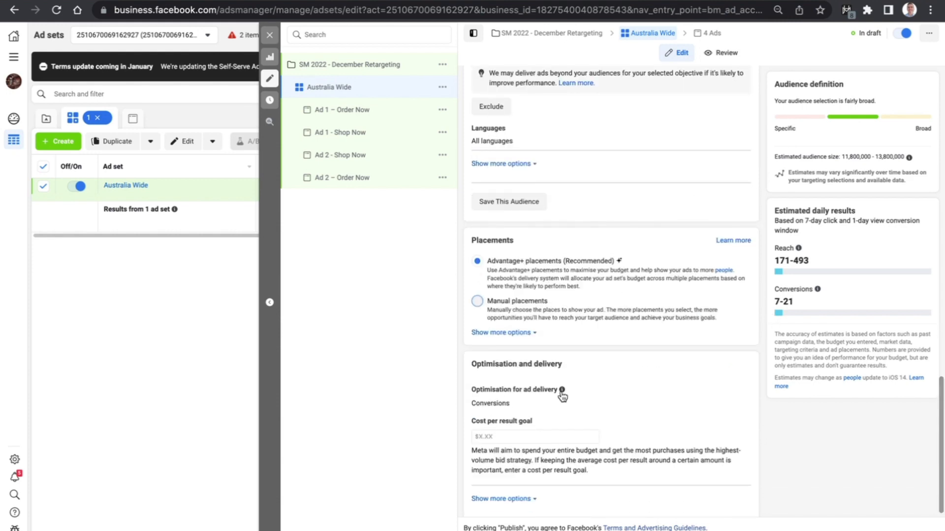
pyautogui.scroll(-8, 560, 391)
pyautogui.scroll(2, 605, 238)
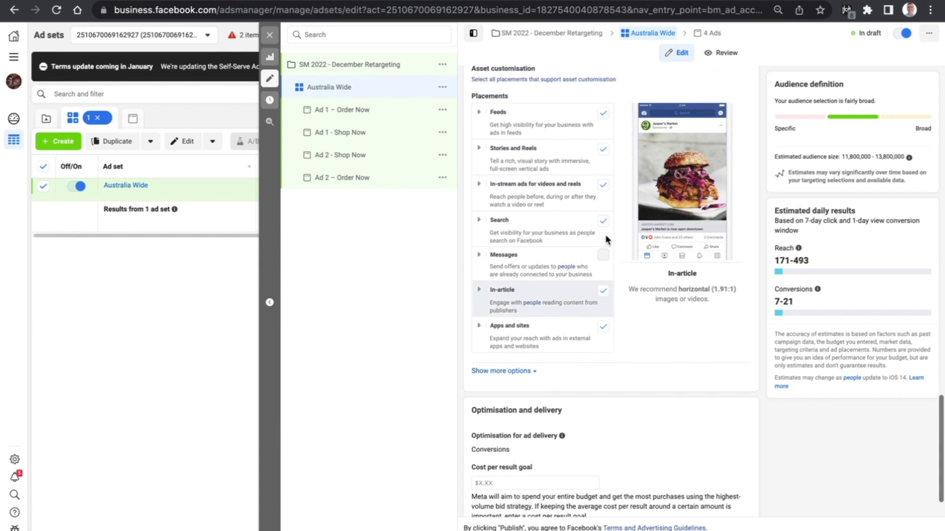
pyautogui.click(604, 240)
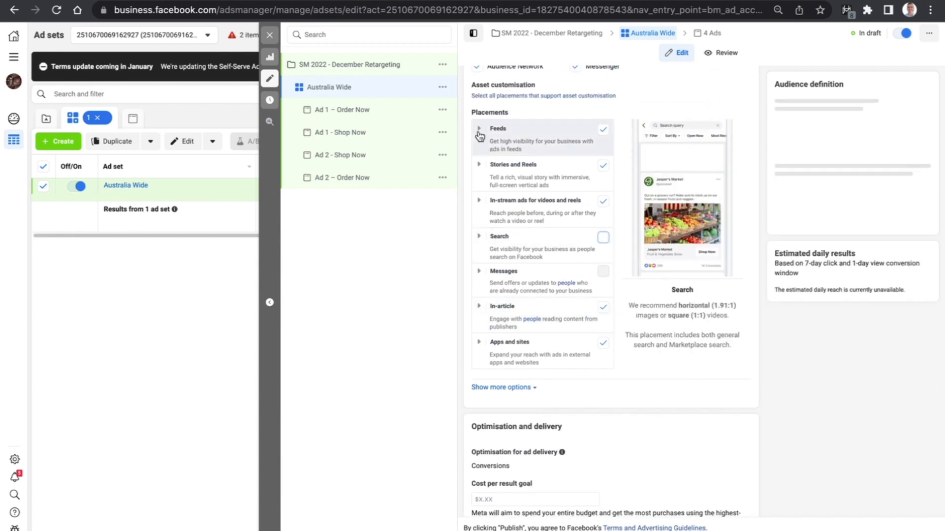
# Step: Exclude the Facebook right column feed placement and all in-stream ads for videos and reels
pyautogui.click(566, 141)
pyautogui.click(603, 236)
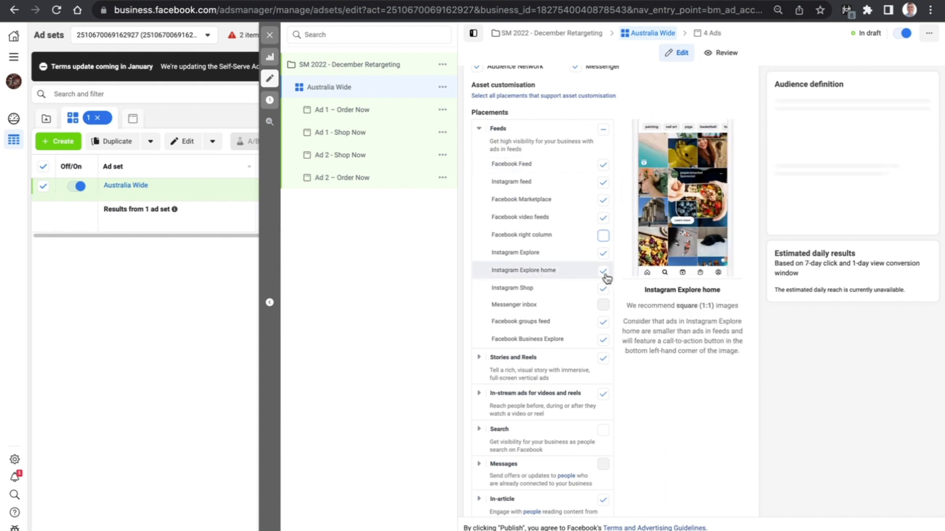
pyautogui.scroll(-3, 592, 358)
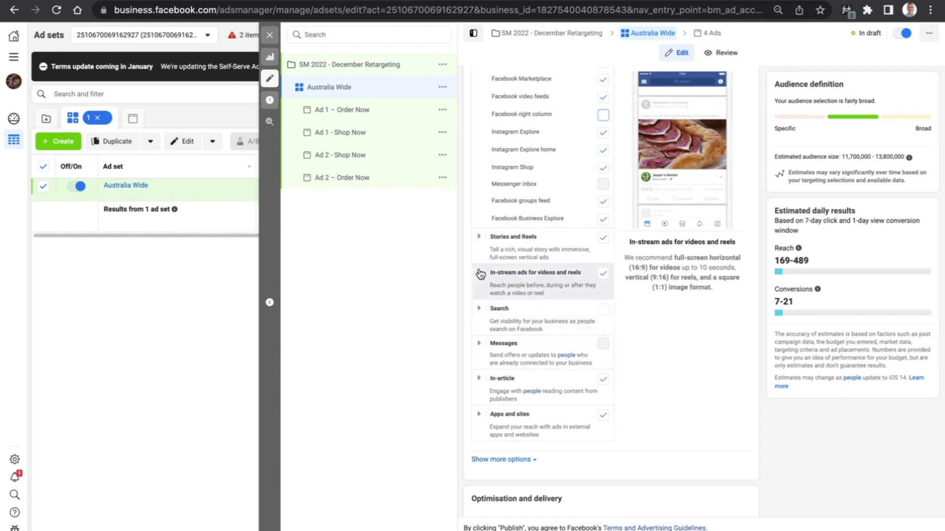
pyautogui.click(479, 274)
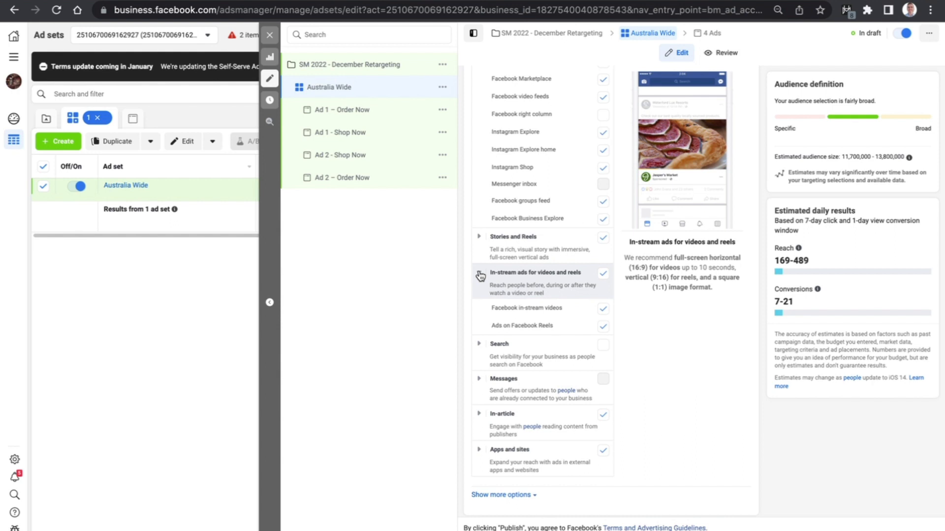
pyautogui.click(602, 275)
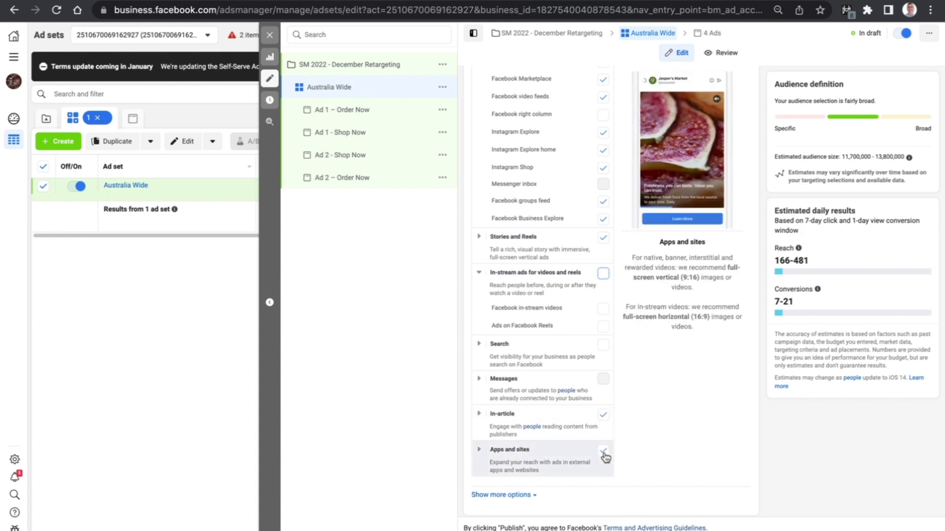
# Step: Set the Australia Wide ad set's brand safety inventory filter to Full inventory for Facebook in-stream videos, instant articles and Reels ads
pyautogui.scroll(-4, 605, 457)
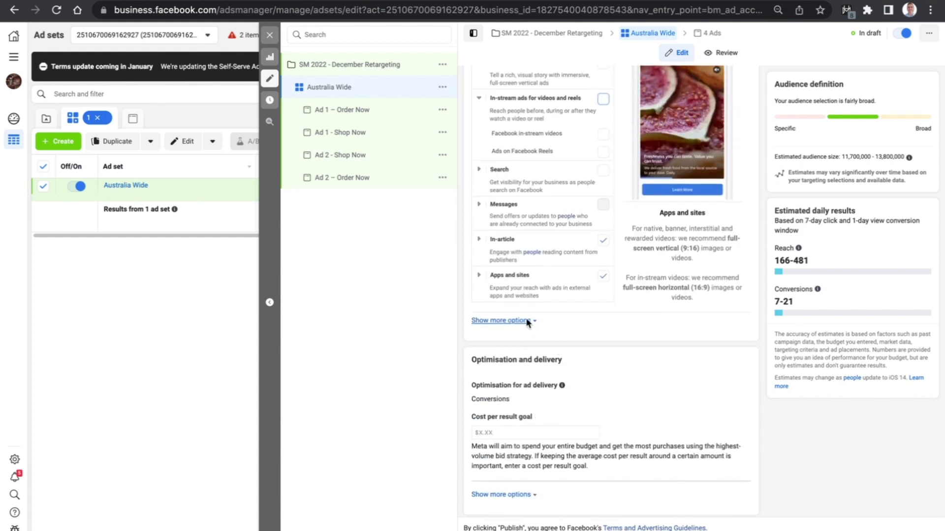
pyautogui.click(528, 320)
pyautogui.scroll(-2, 666, 317)
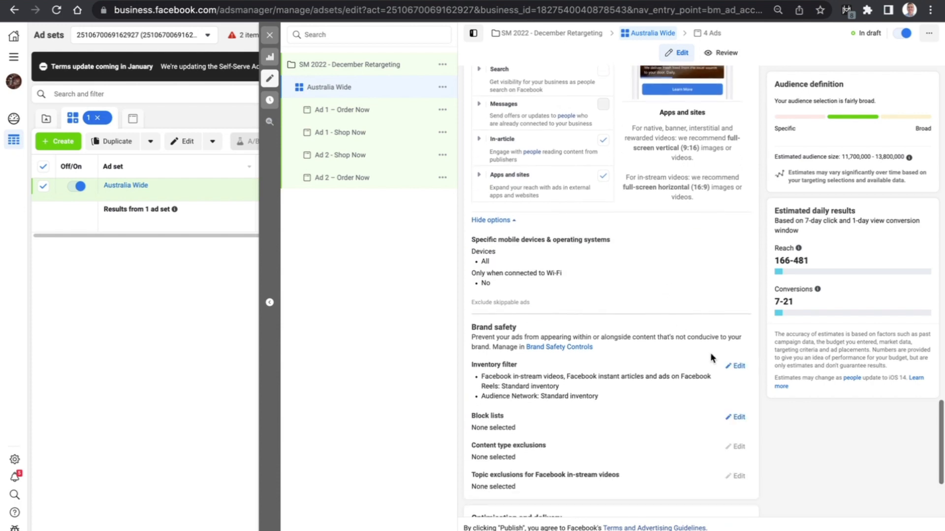
pyautogui.click(735, 366)
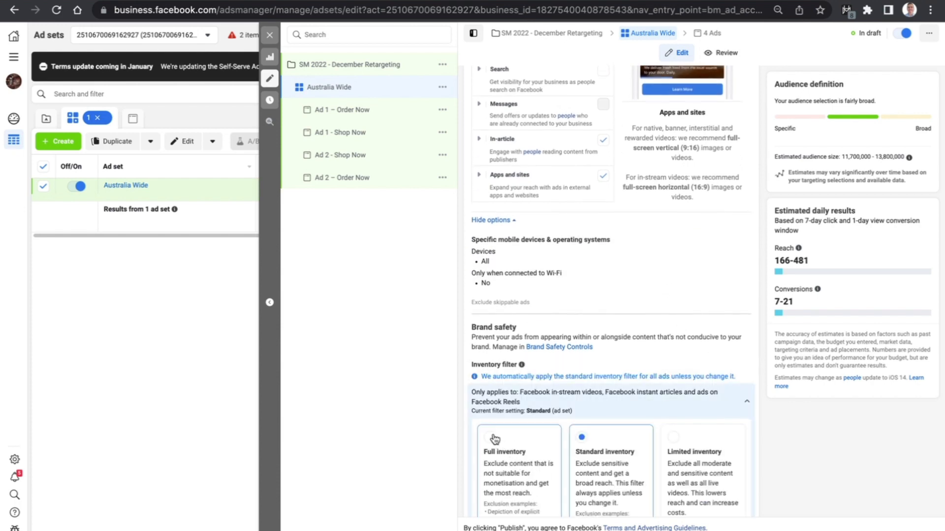
pyautogui.click(490, 437)
pyautogui.click(748, 403)
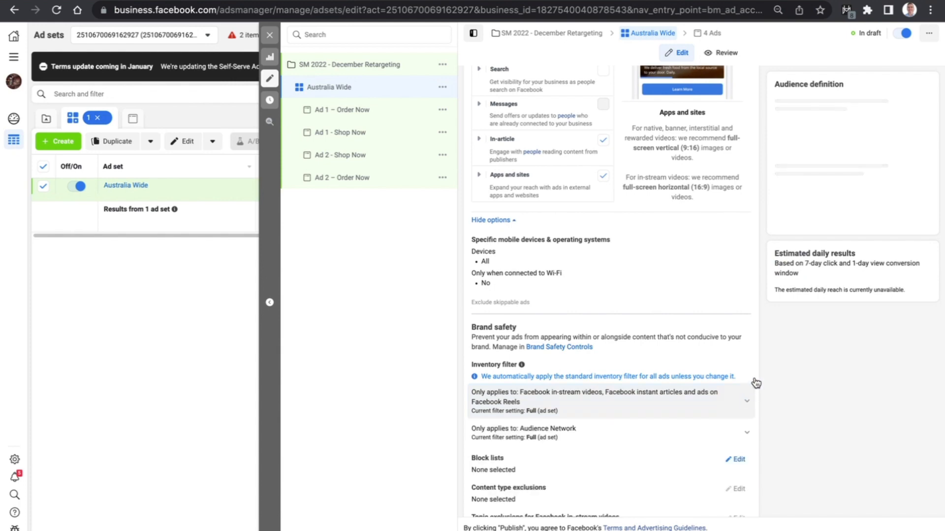
# Step: Review the Australia Wide ad set's conversion, budget, audience and placement settings from start to end
pyautogui.scroll(-1, 761, 344)
pyautogui.scroll(5, 761, 344)
pyautogui.scroll(15, 761, 343)
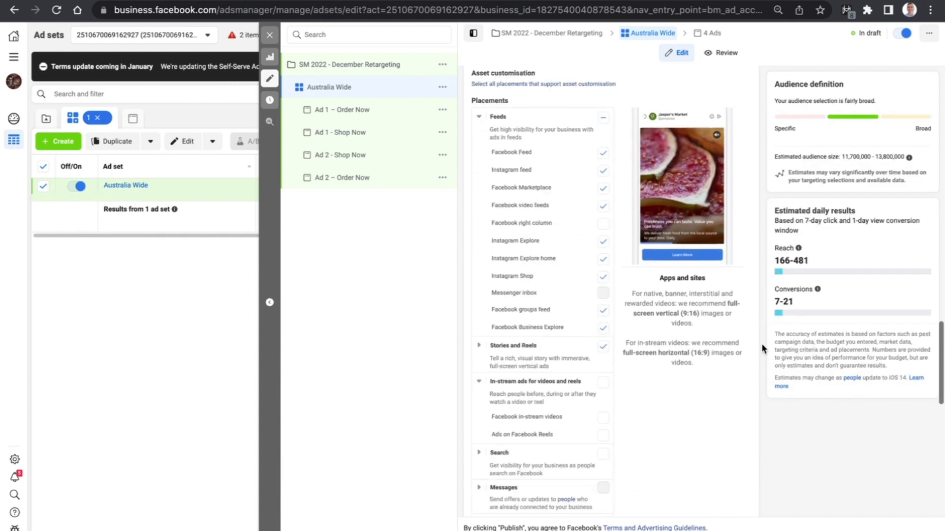
pyautogui.scroll(8, 762, 348)
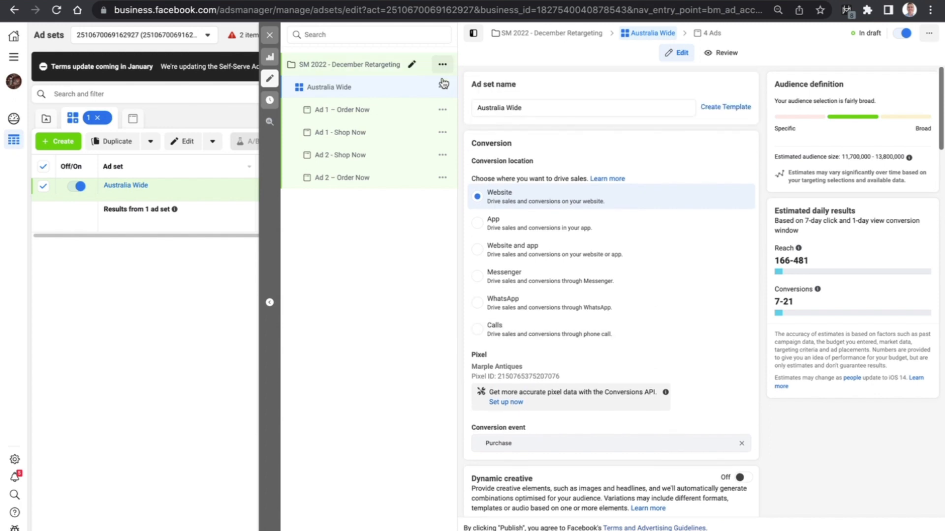
pyautogui.scroll(-10, 584, 253)
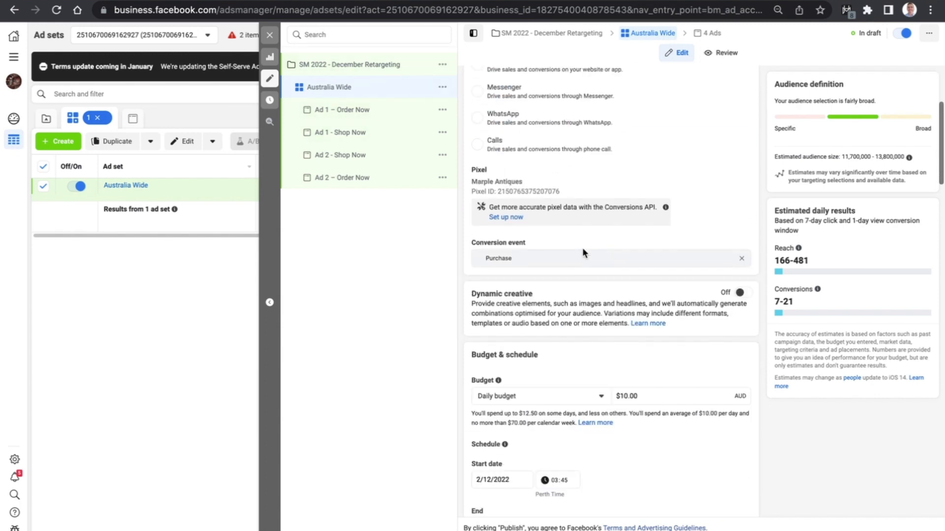
pyautogui.scroll(-7, 584, 253)
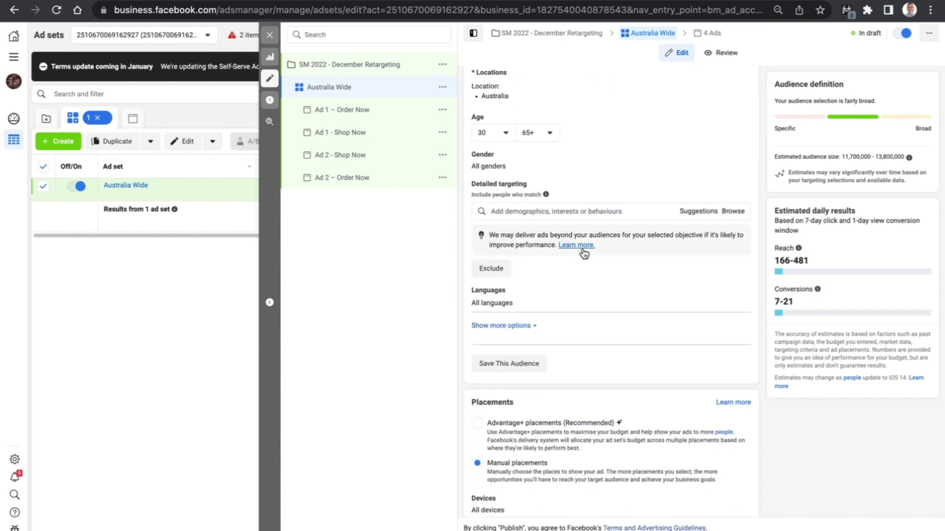
pyautogui.scroll(-5, 671, 290)
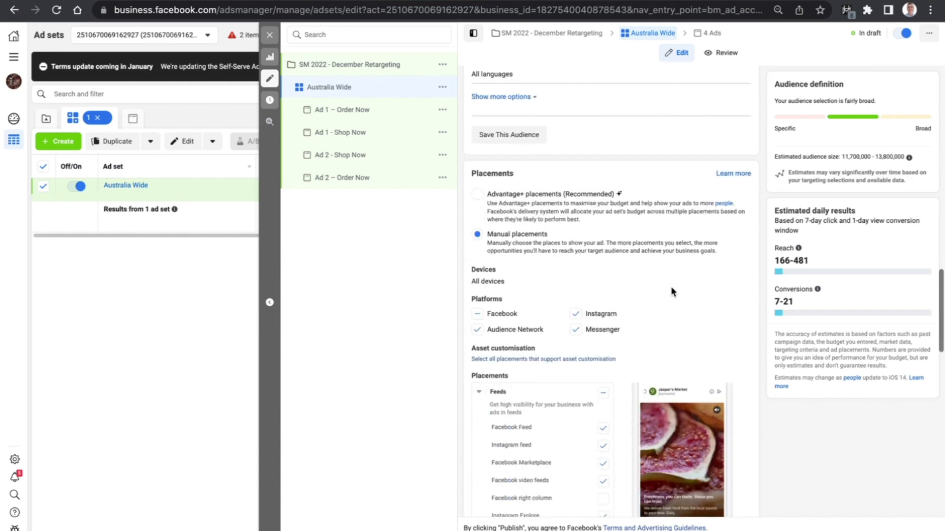
pyautogui.scroll(-5, 670, 290)
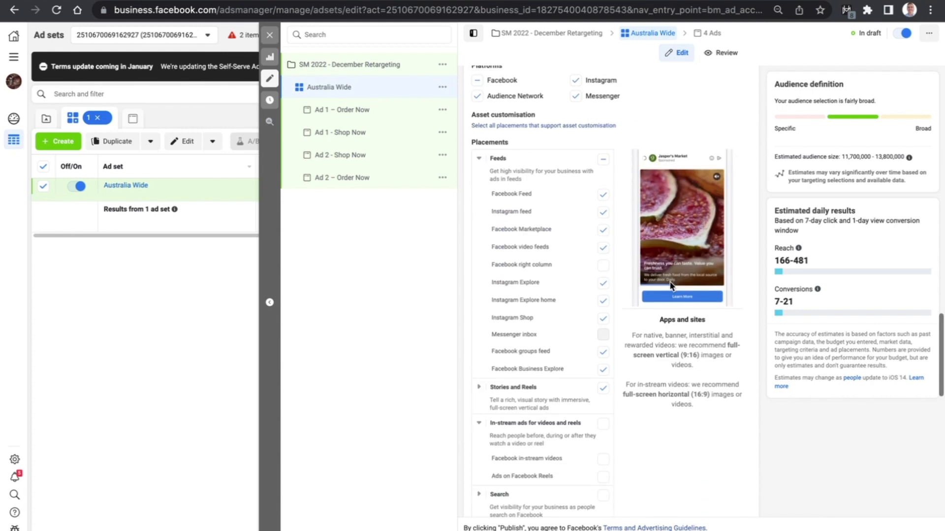
pyautogui.scroll(-3, 636, 277)
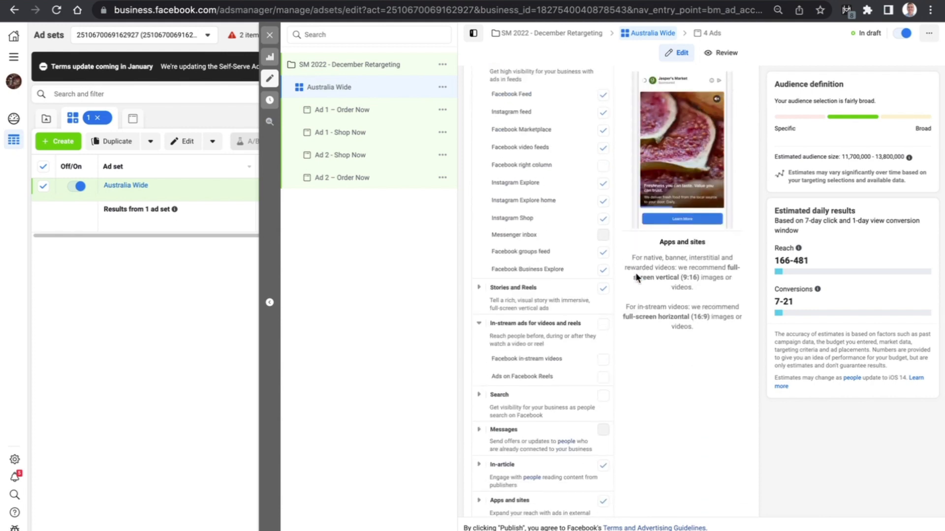
pyautogui.scroll(3, 636, 277)
pyautogui.scroll(1, 638, 278)
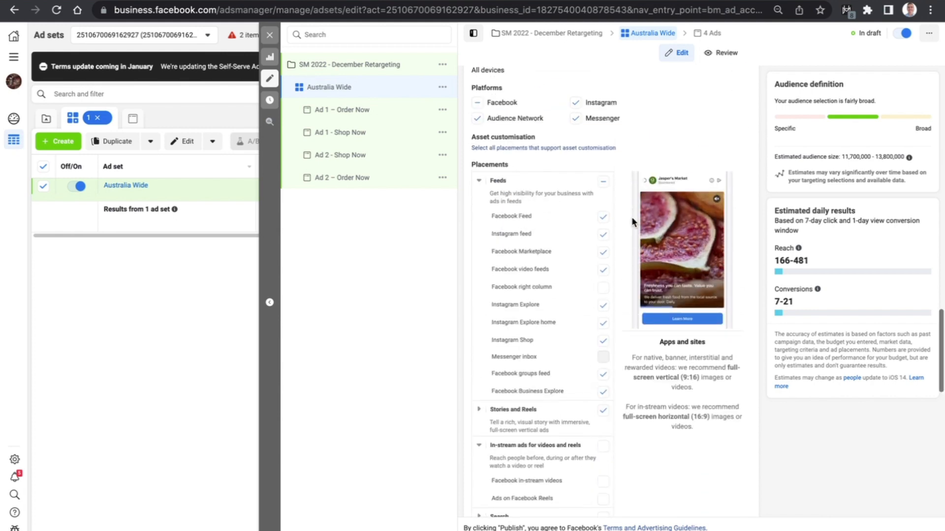
# Step: Exclude the Messenger Stories placement from the Stories and Reels group of the Australia Wide ad set
pyautogui.scroll(-2, 618, 259)
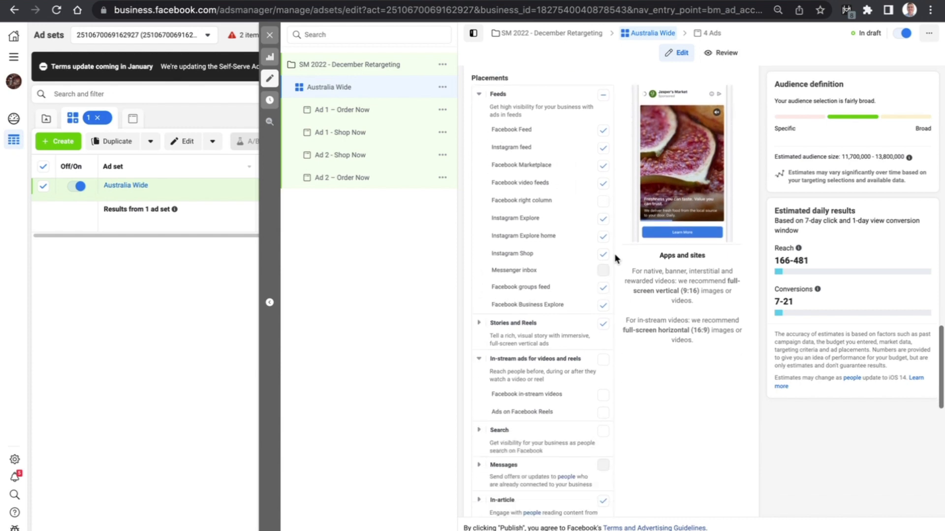
pyautogui.click(481, 329)
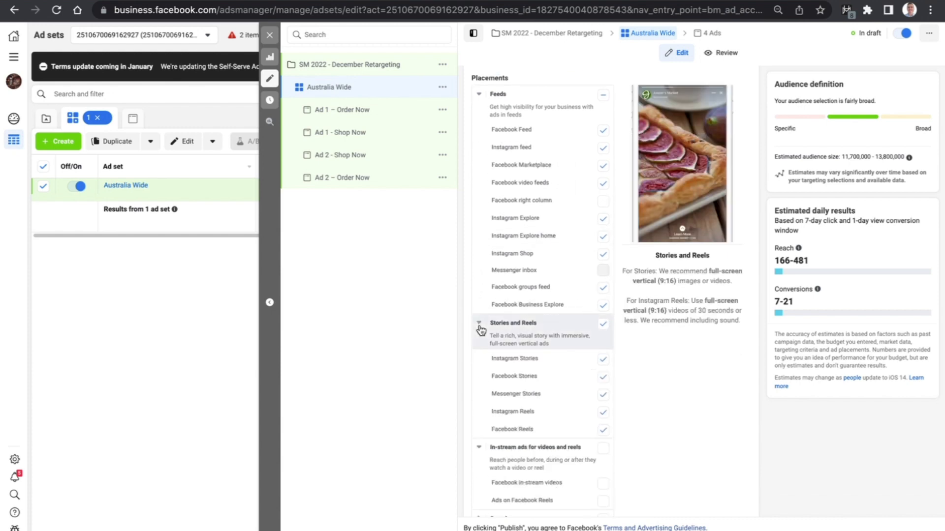
pyautogui.click(602, 398)
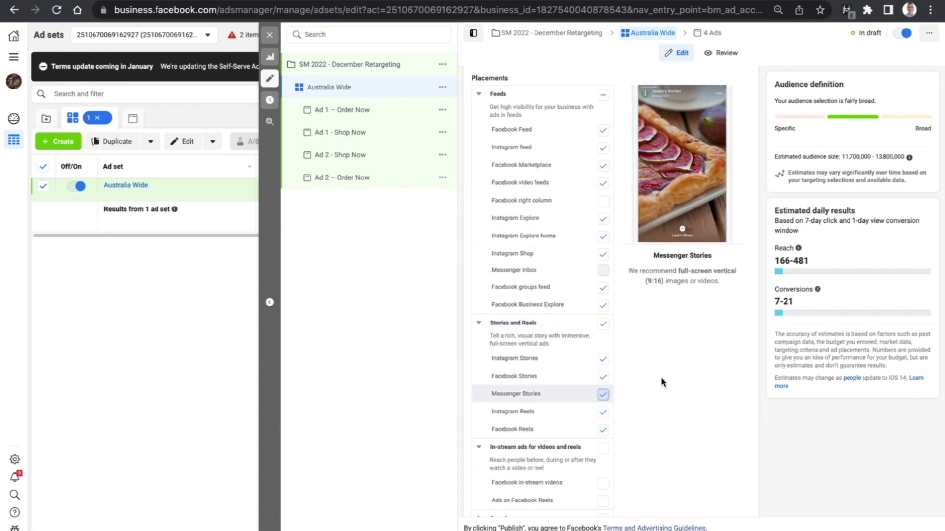
pyautogui.scroll(-2, 661, 377)
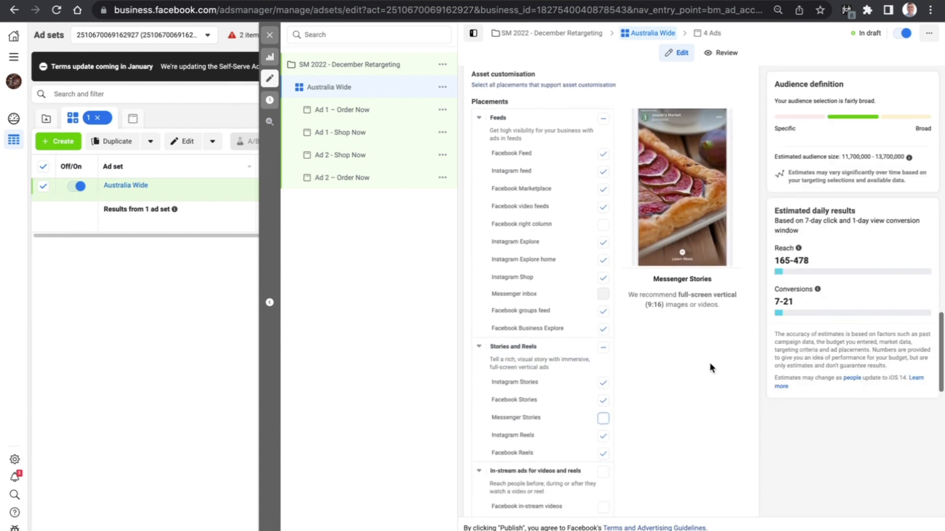
# Step: Publish the December Retargeting campaign with its ad set and four ads, and return to the campaigns list
pyautogui.scroll(-5, 754, 339)
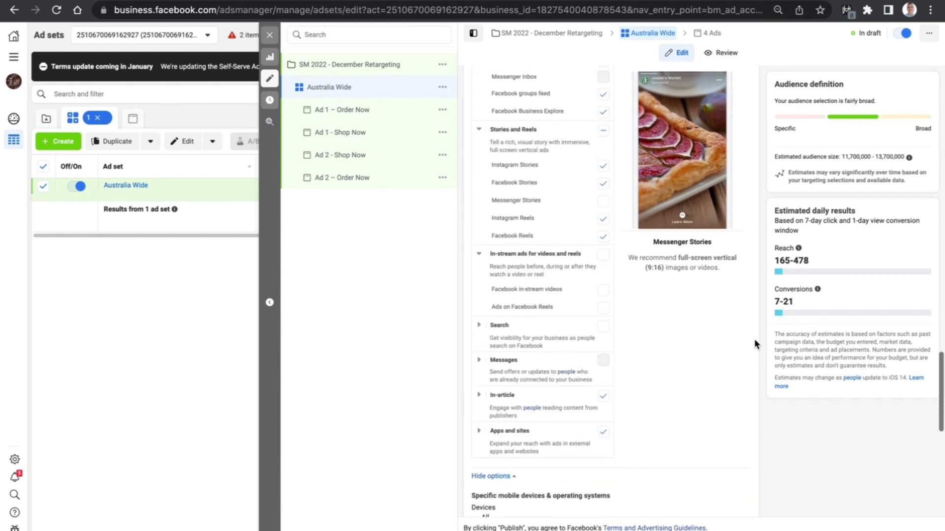
pyautogui.scroll(-2, 754, 339)
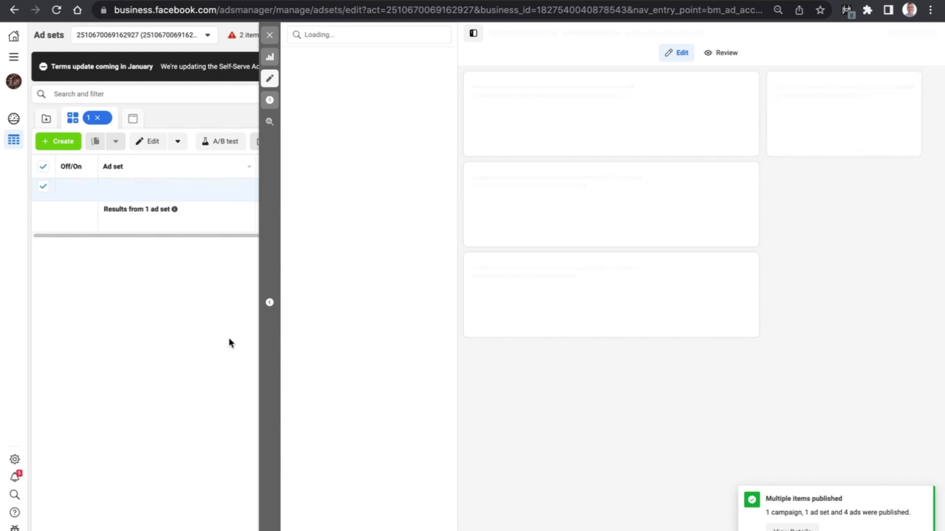
pyautogui.press('XF86MonBrightnessUp')
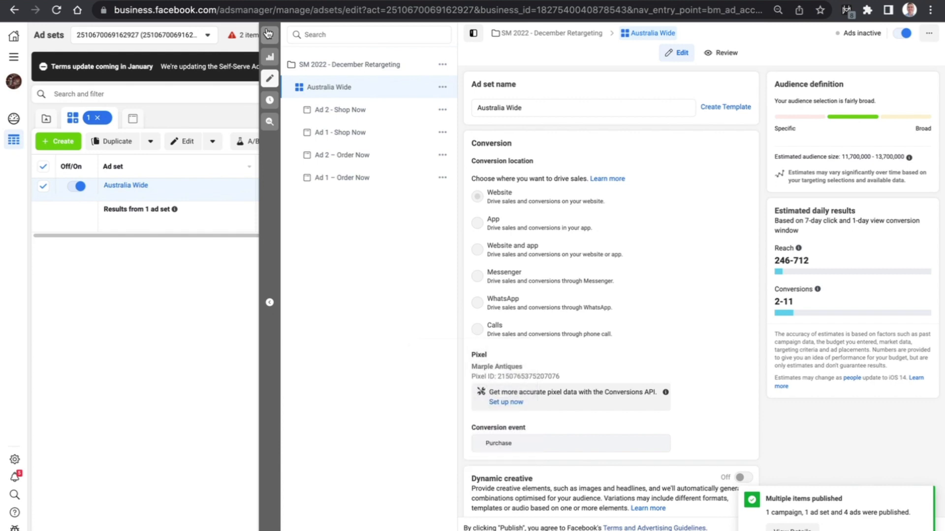
pyautogui.click(269, 34)
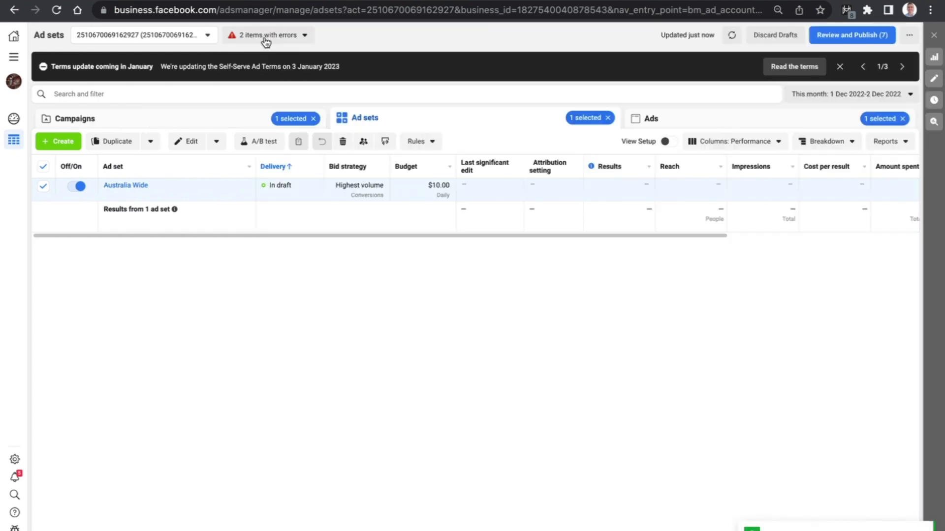
pyautogui.click(217, 125)
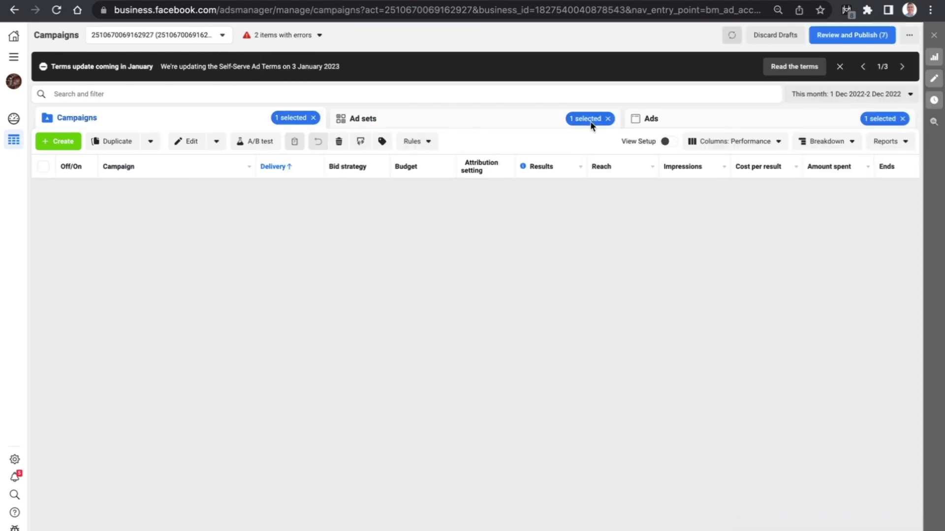